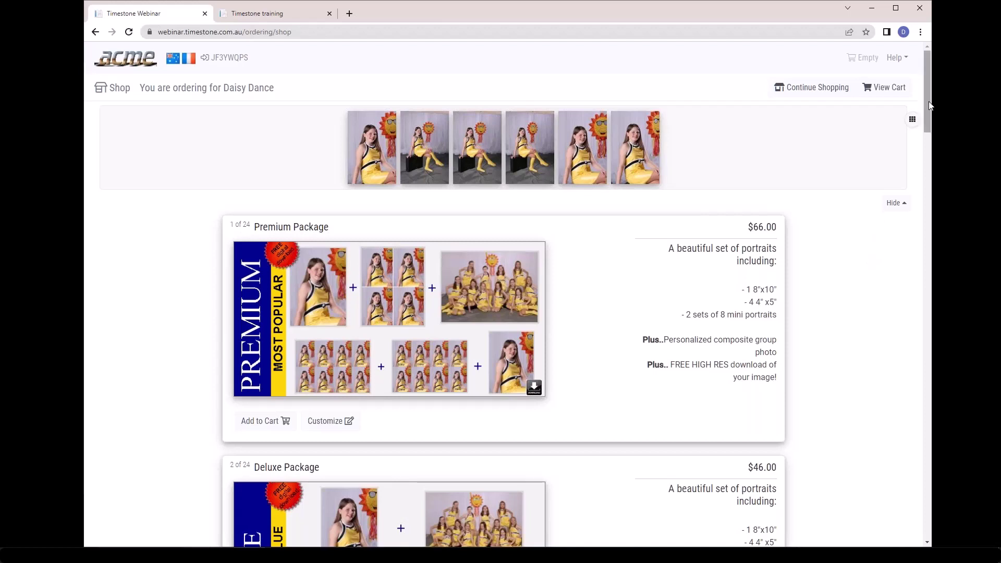
Review the full product list in the dance customer's shop, including the group photo, statuettes and digital file items.
left_click_drag(928, 102, 878, 386)
scroll(878, 386, "down", 5)
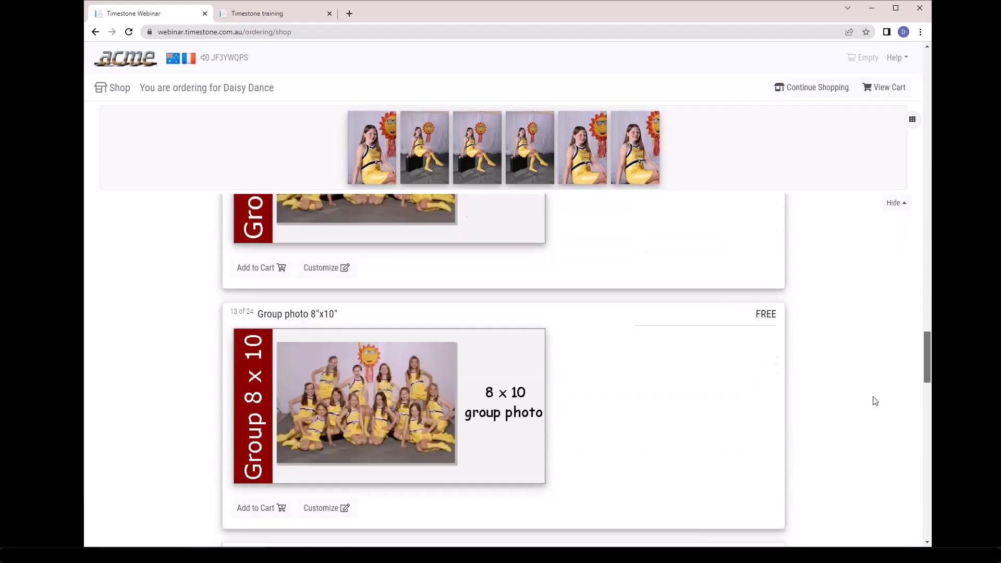
scroll(875, 409, "down", 6)
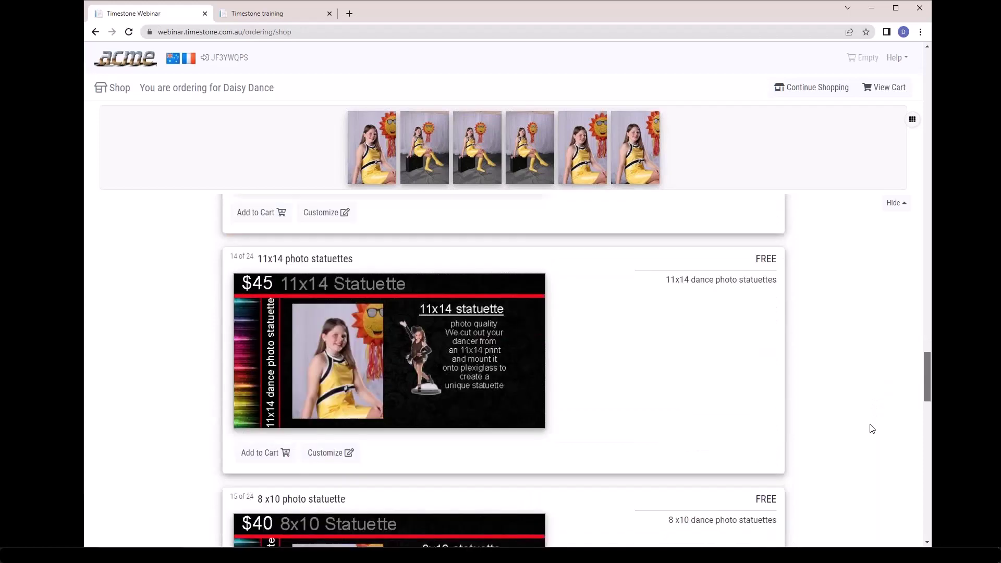
scroll(872, 443, "down", 5)
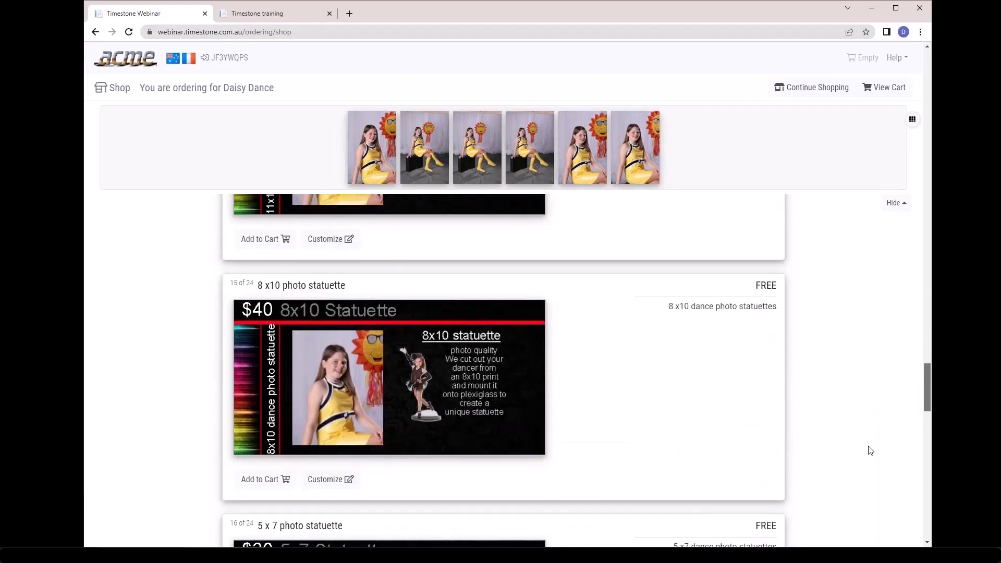
scroll(865, 466, "down", 3)
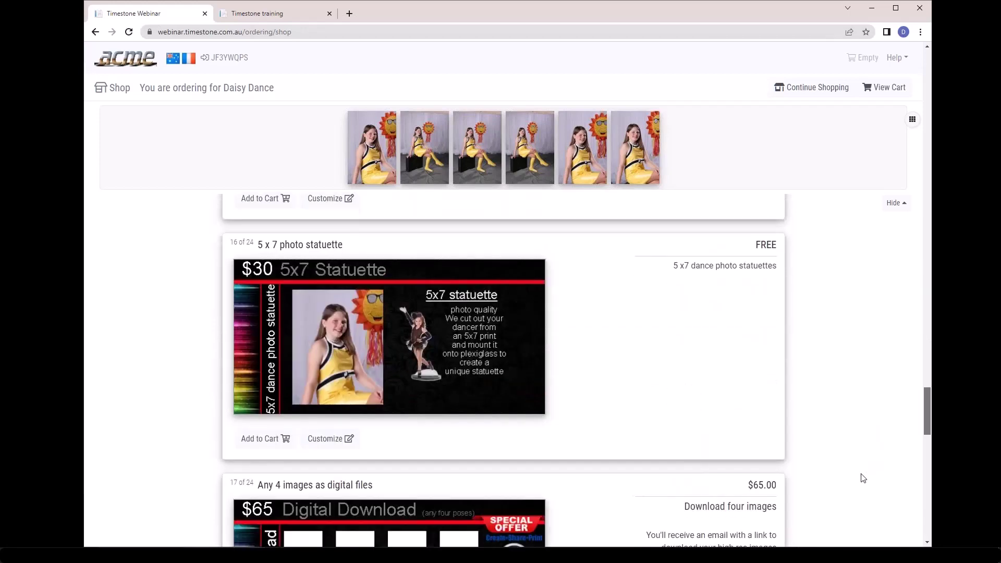
scroll(862, 480, "down", 5)
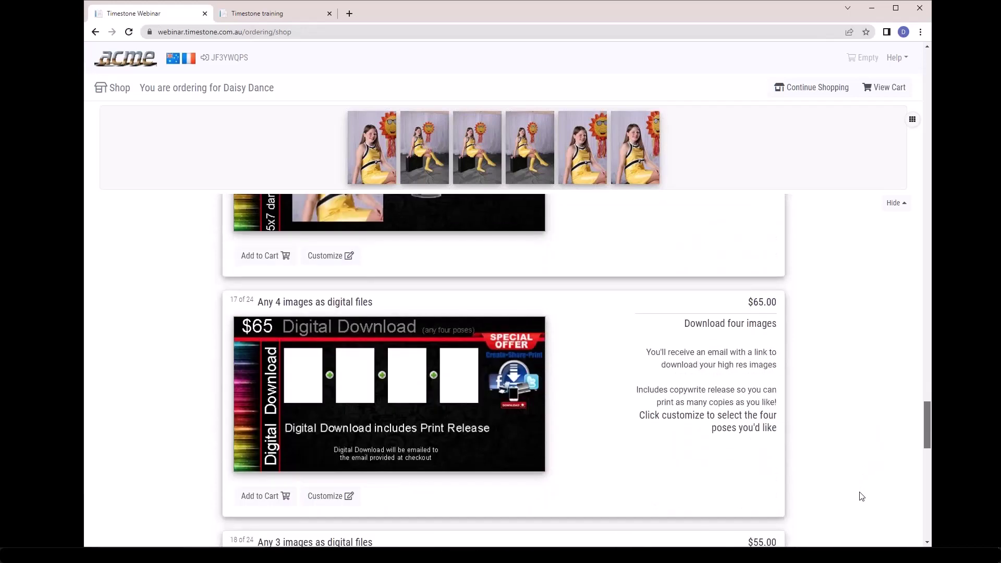
scroll(860, 506, "down", 3)
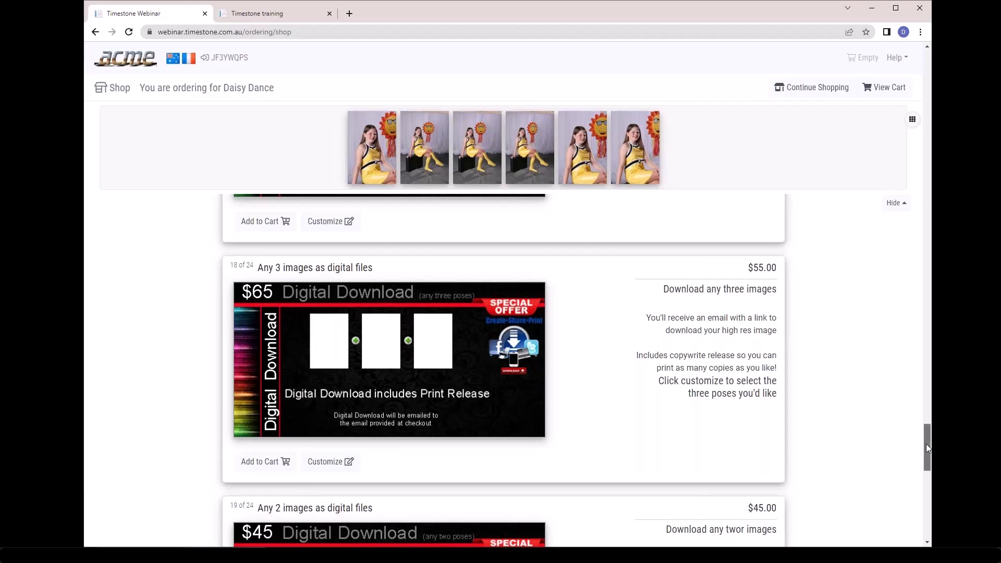
left_click_drag(928, 446, 937, 388)
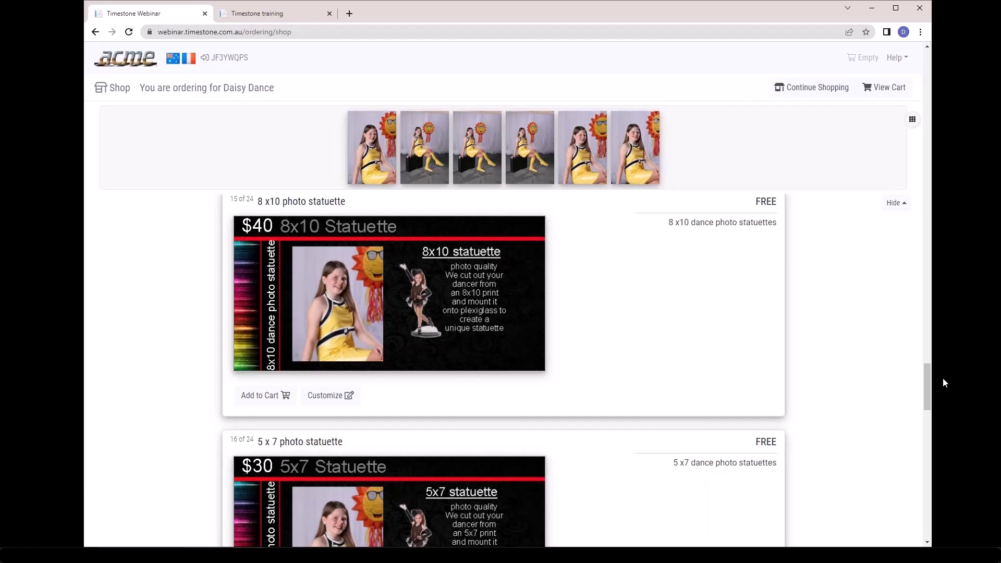
left_click_drag(928, 382, 916, 76)
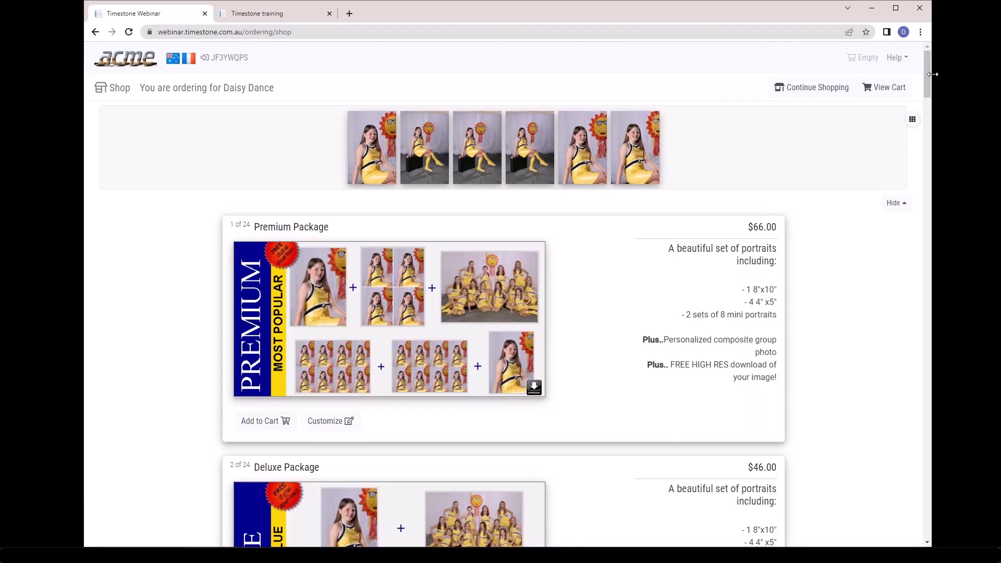
left_click_drag(932, 84, 942, 63)
Switch to the Timestone training site and open the dance customer's shop to look at its Collections category.
left_click(206, 18)
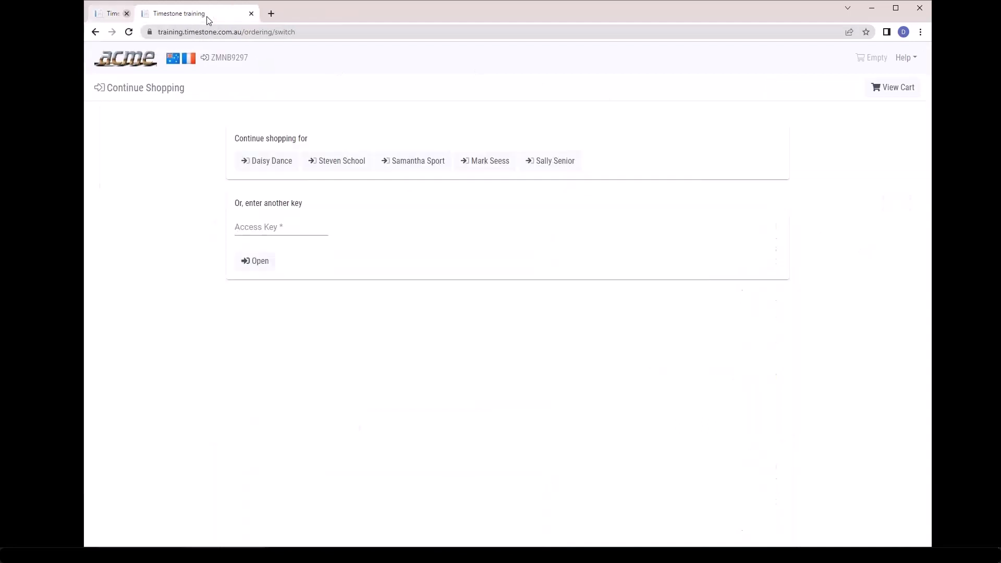
left_click(262, 166)
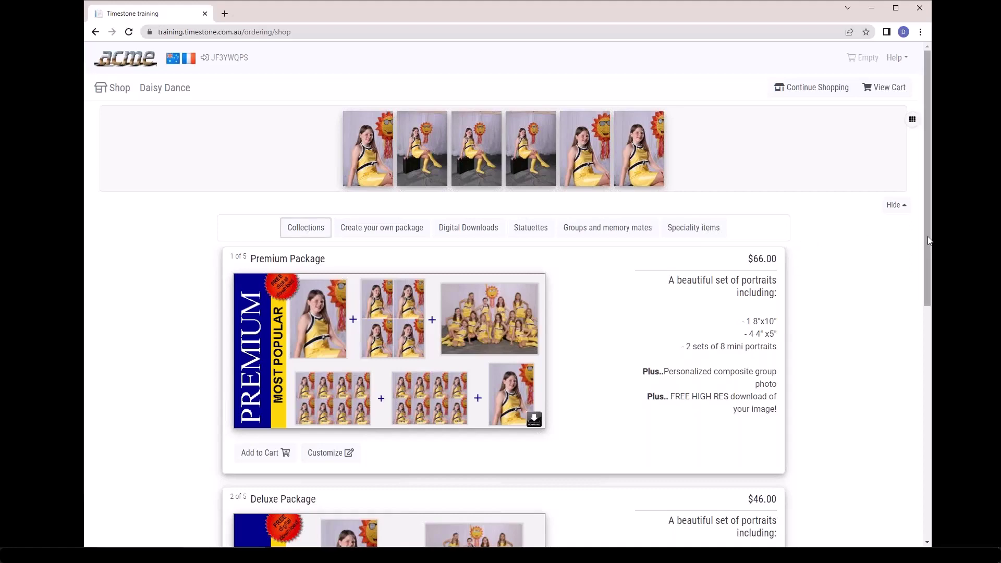
left_click_drag(928, 254, 473, 252)
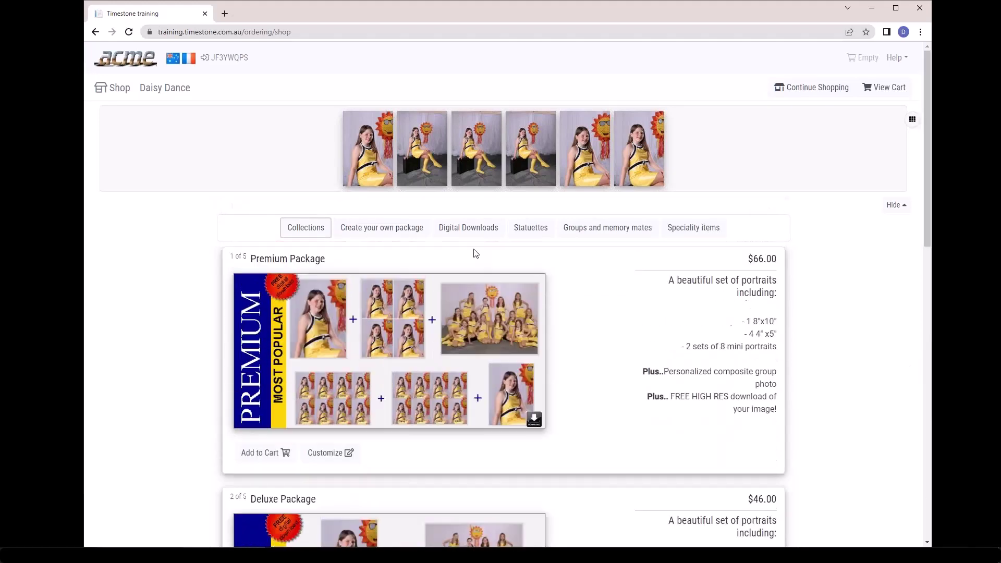
View the Create your own package, Digital Downloads, Statuettes, Groups and memory mates, and Speciality items categories in turn.
left_click(411, 230)
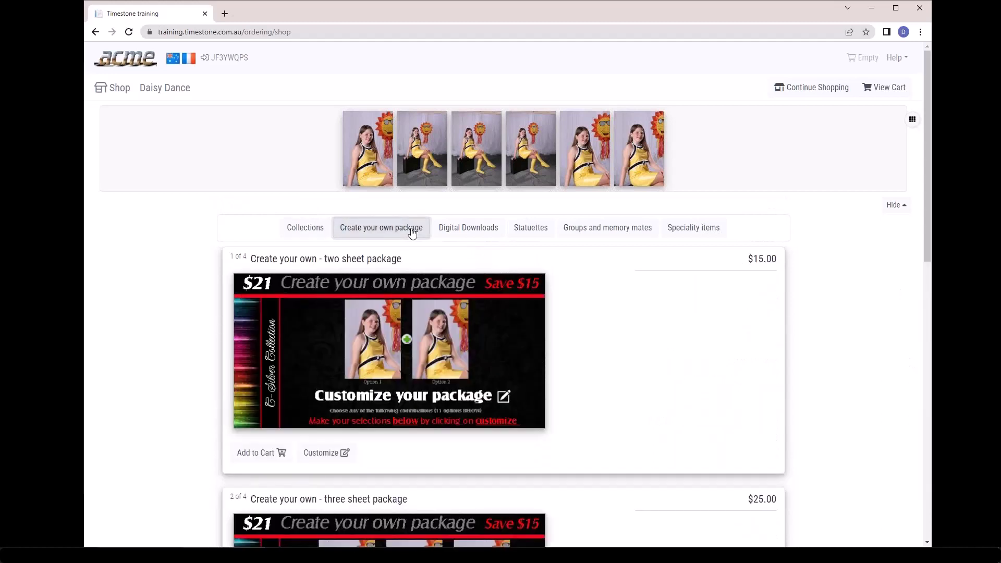
left_click(462, 230)
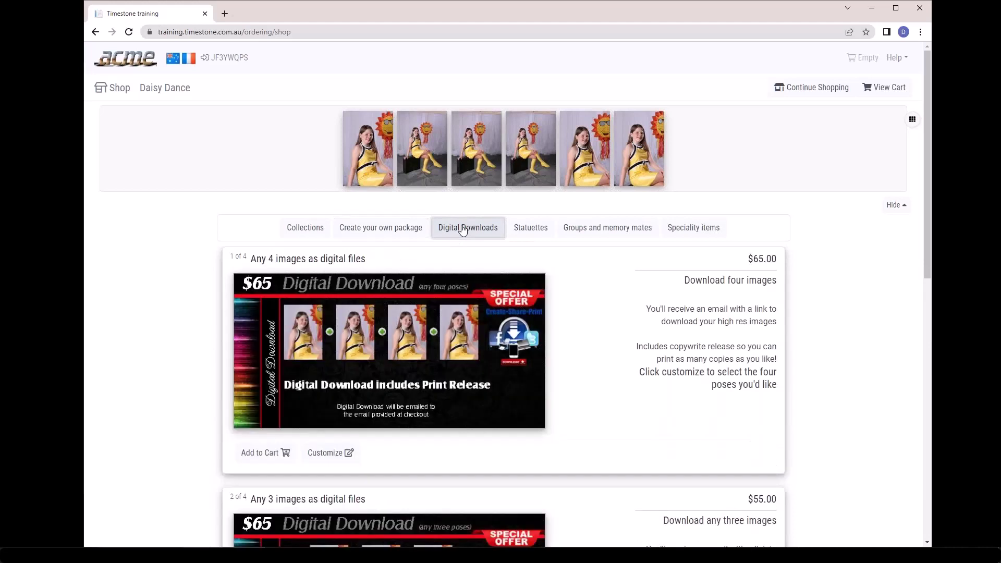
left_click(531, 230)
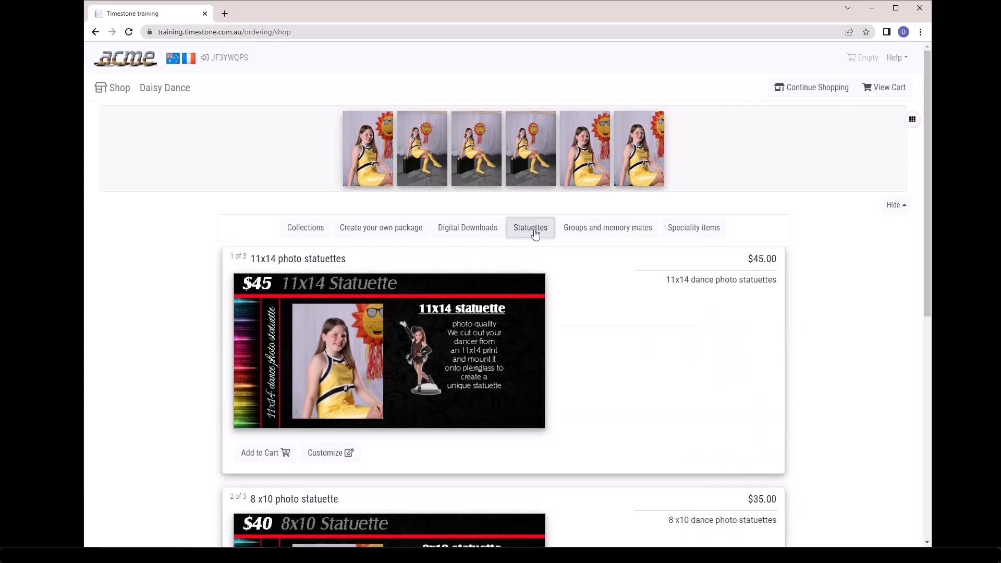
left_click(604, 230)
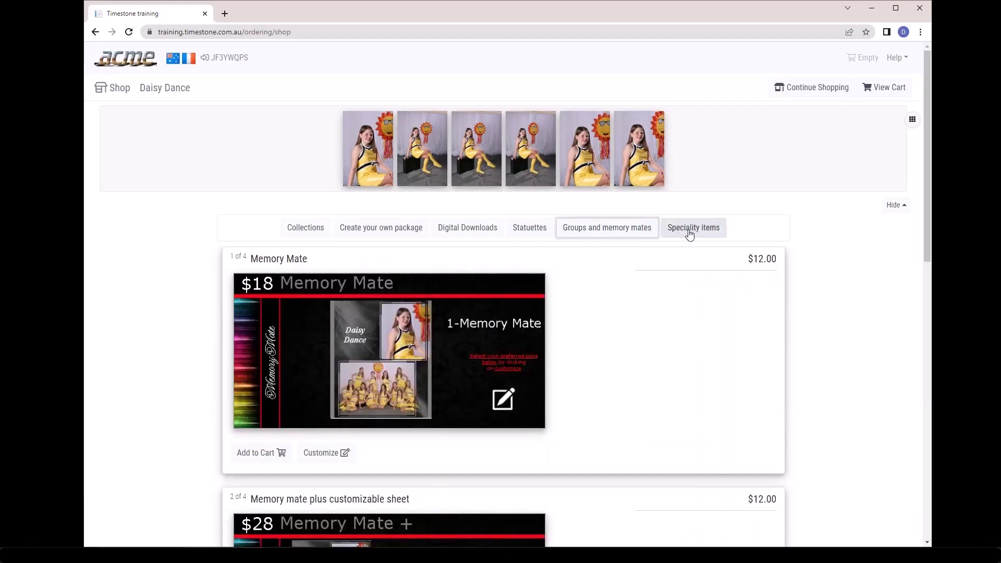
left_click(690, 234)
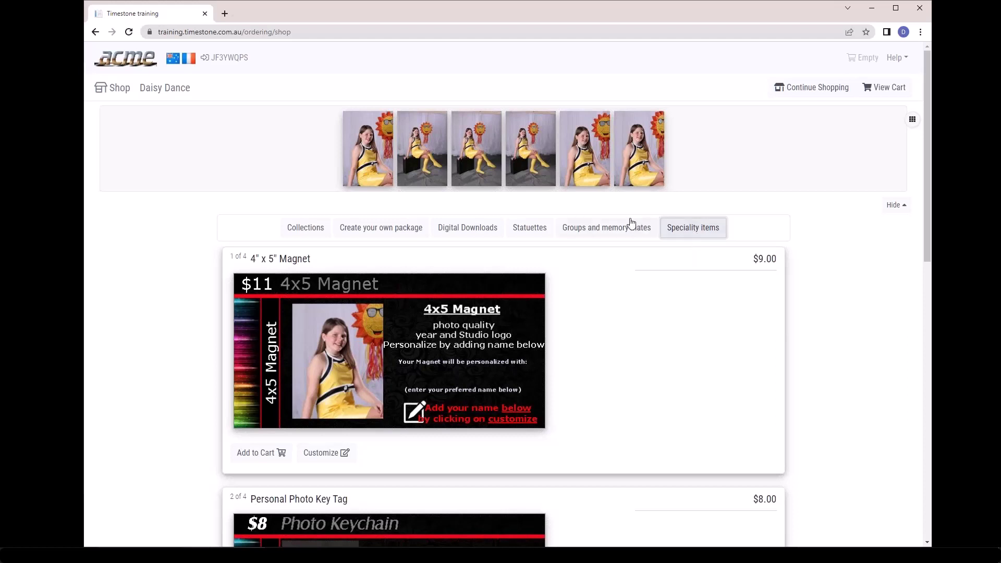
Go back through the dance shop's categories from Groups and memory mates to Create your own package.
left_click(605, 231)
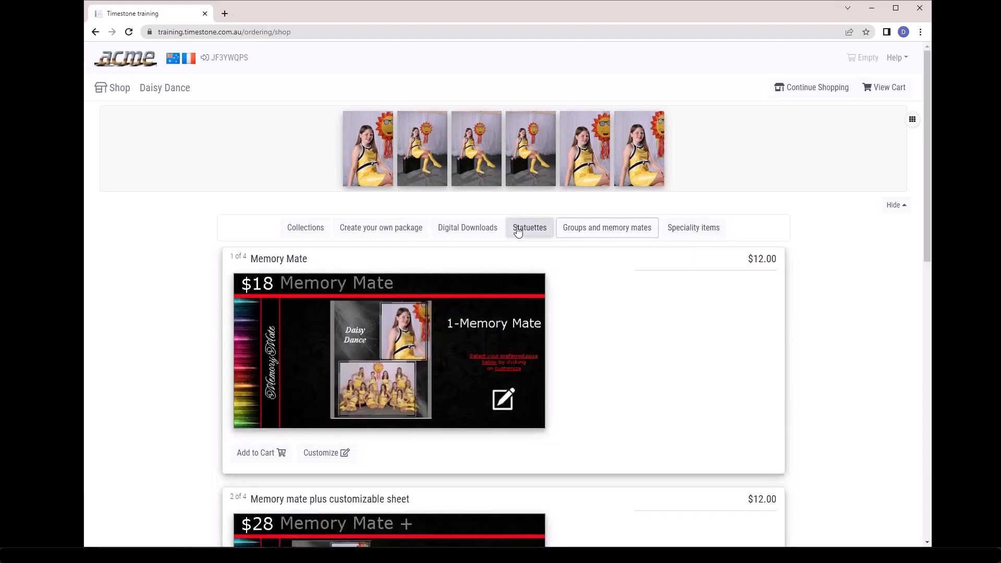
left_click(518, 231)
left_click(482, 233)
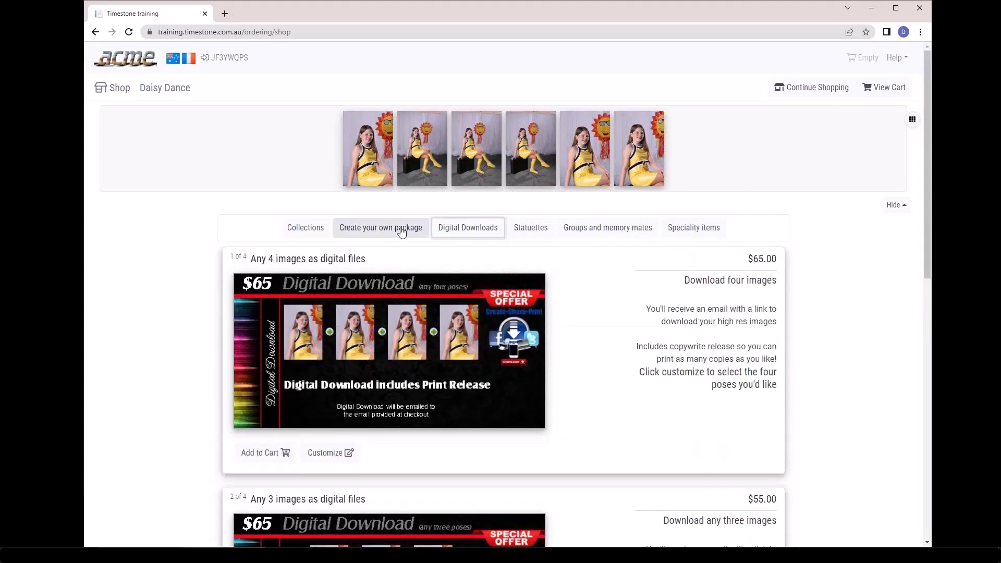
left_click(401, 230)
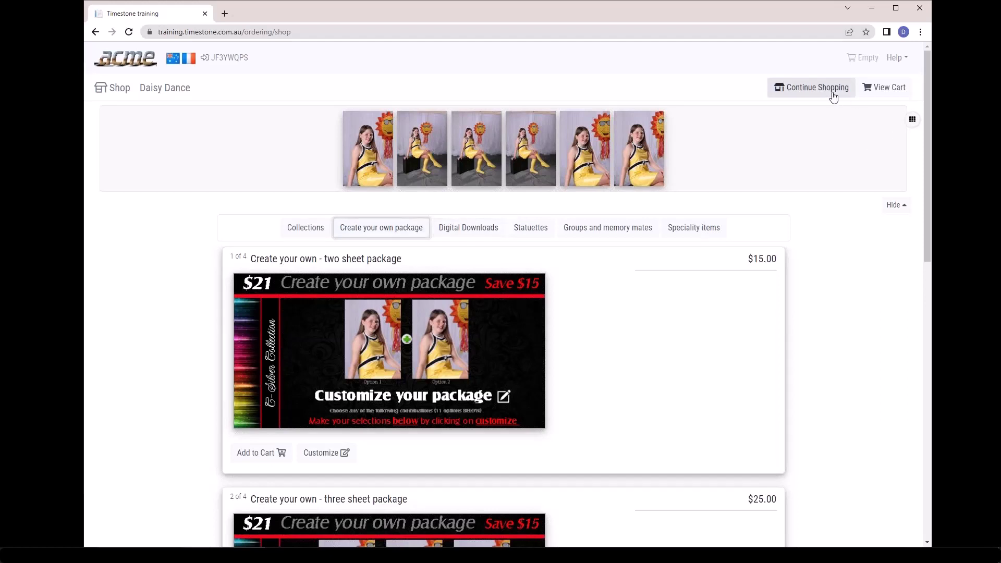
Reopen the dance customer's shop from the Continue Shopping page to return to its Collections category.
left_click(832, 93)
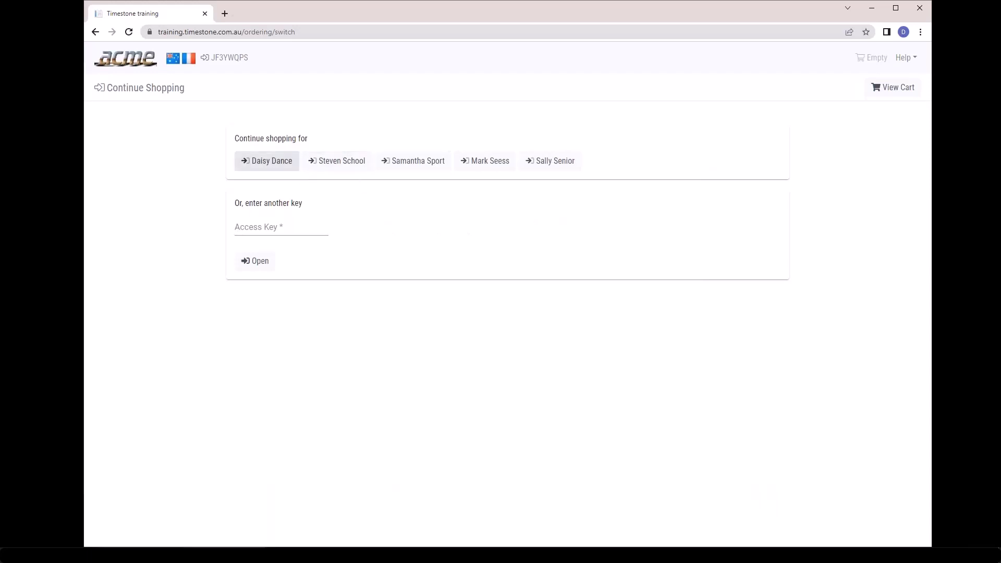
left_click(269, 166)
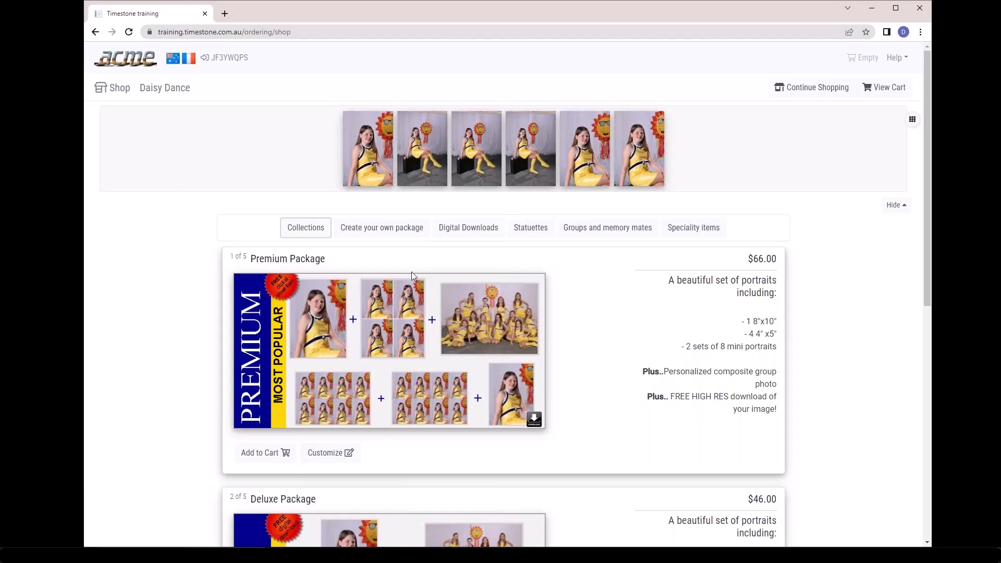
Switch to the school customer's shop and view its Packages, Class Groups, Image Download and Add ons categories.
left_click(805, 92)
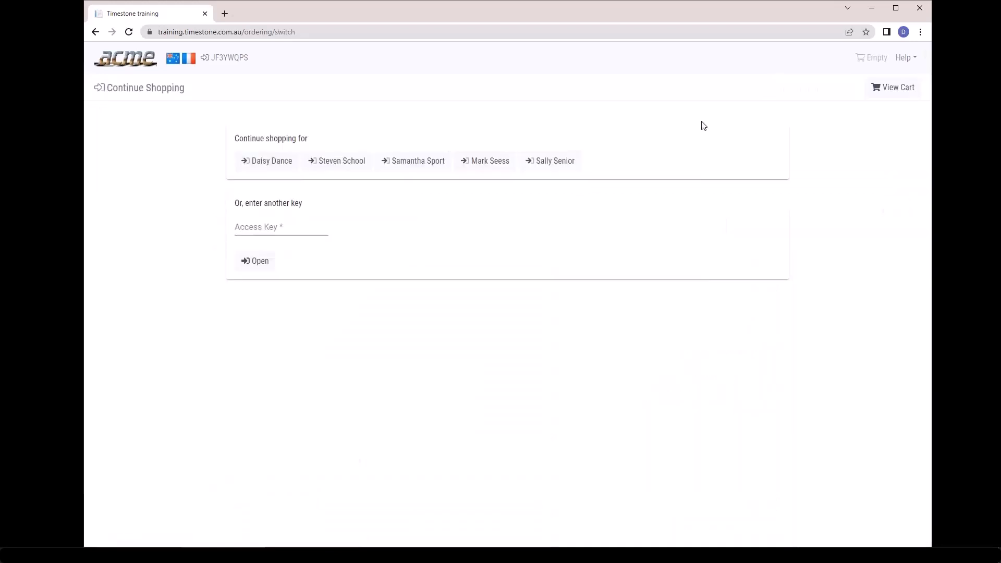
left_click(329, 162)
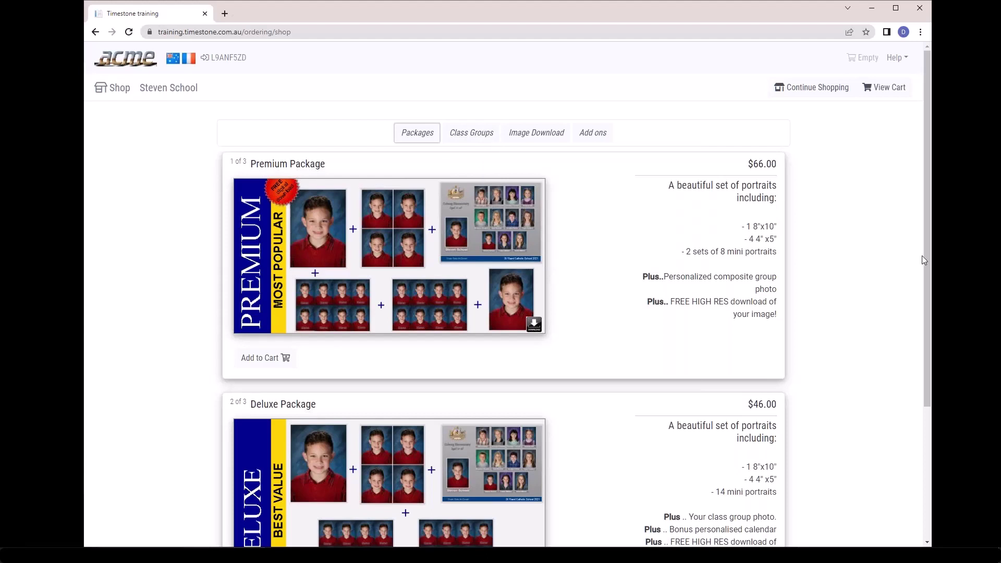
mouse_move(925, 254)
left_mouse_down()
mouse_move(924, 408)
mouse_move(940, 330)
mouse_move(939, 256)
left_mouse_up()
left_click(468, 135)
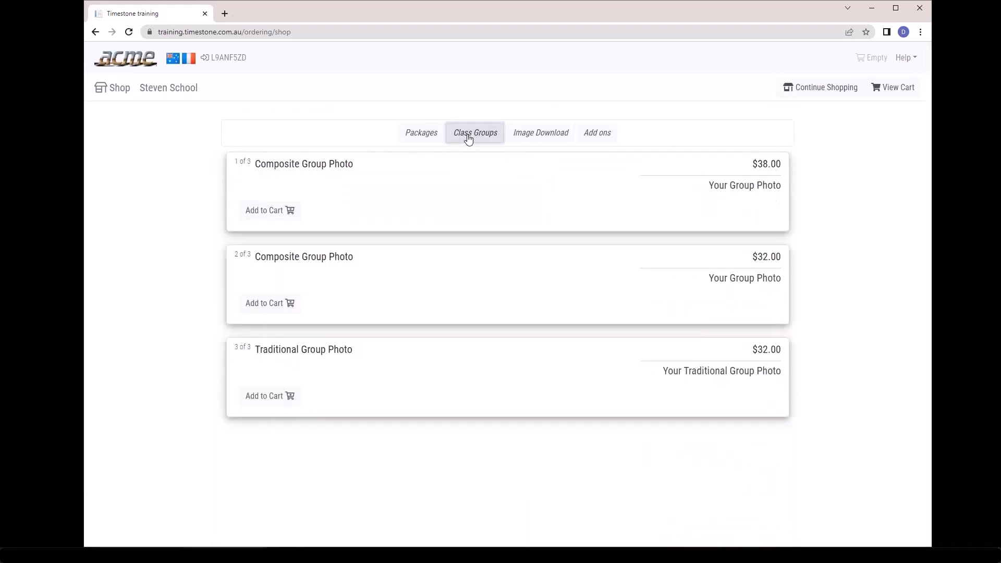
left_click(538, 138)
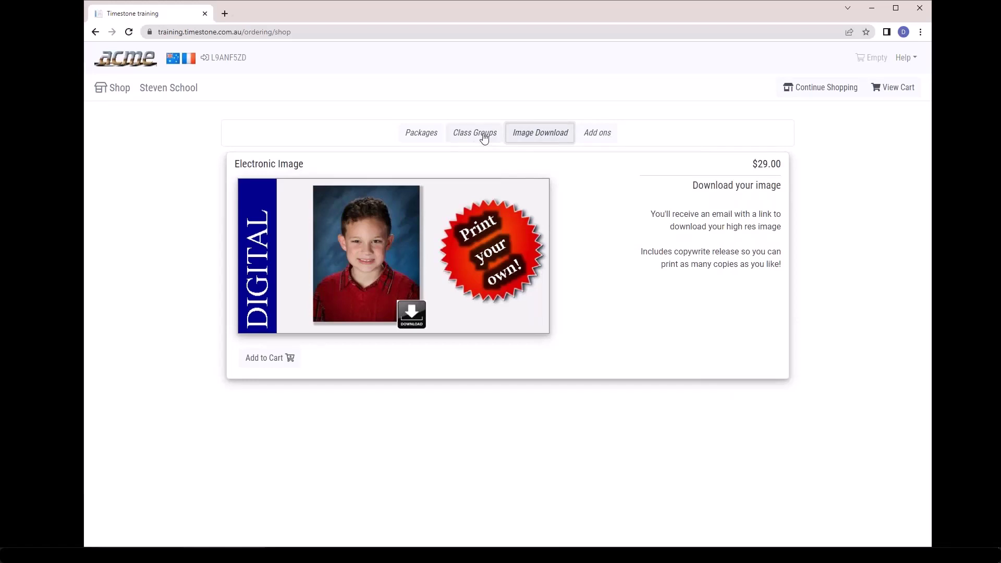
left_click(593, 139)
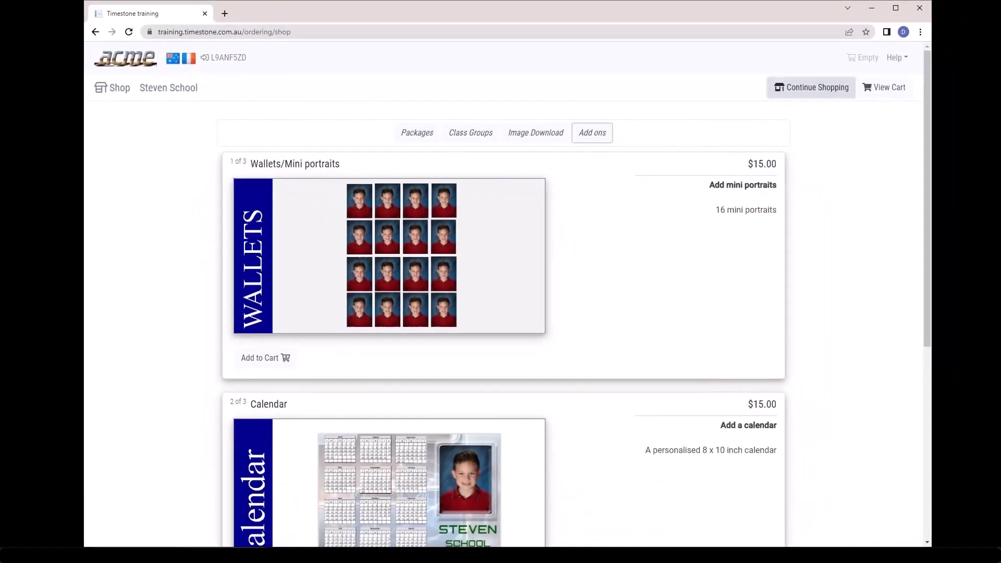
Switch to the sport customer's shop and look over all its coloured category buttons, from Packages through Swappers.
left_click(826, 90)
left_click(407, 165)
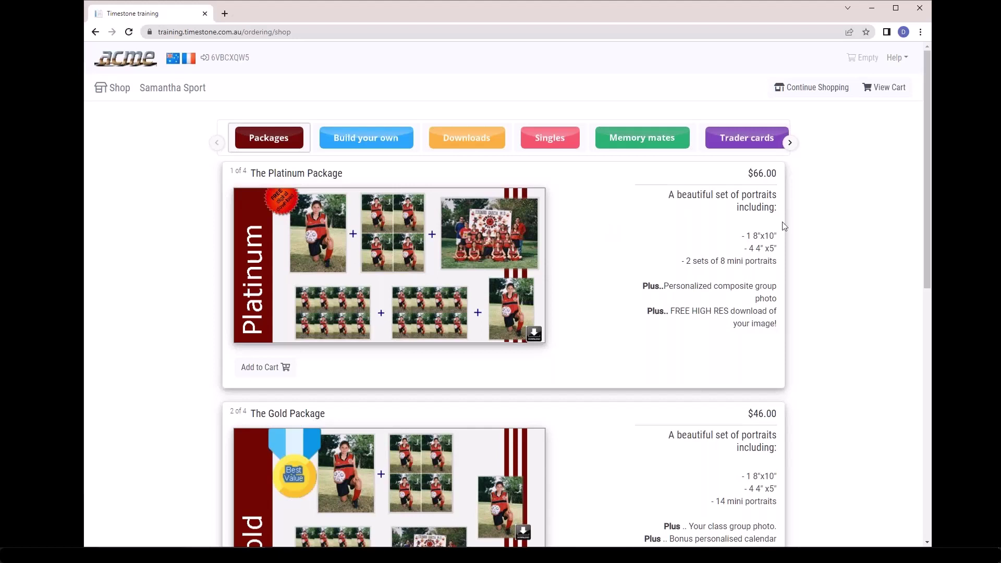
left_click(791, 144)
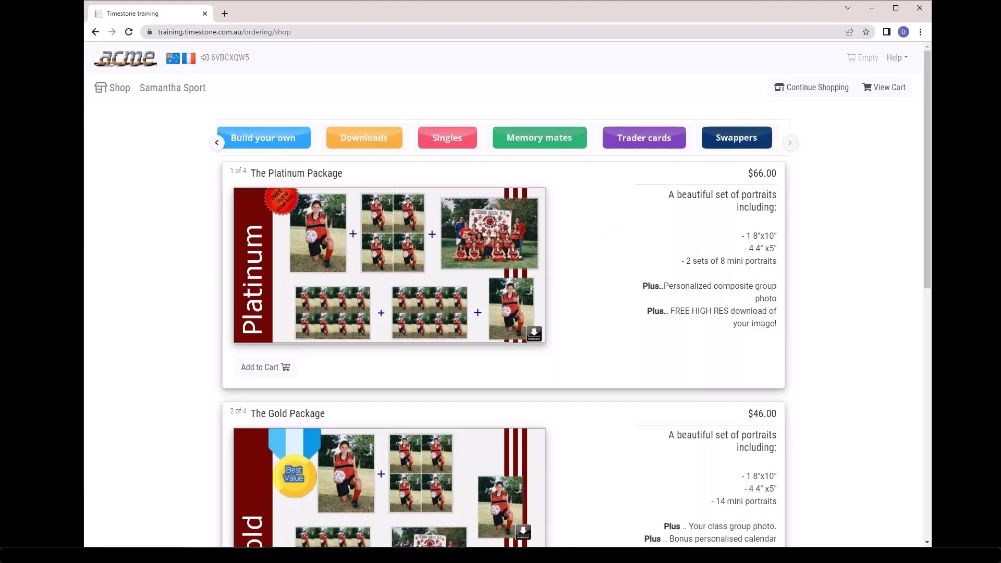
left_click(218, 143)
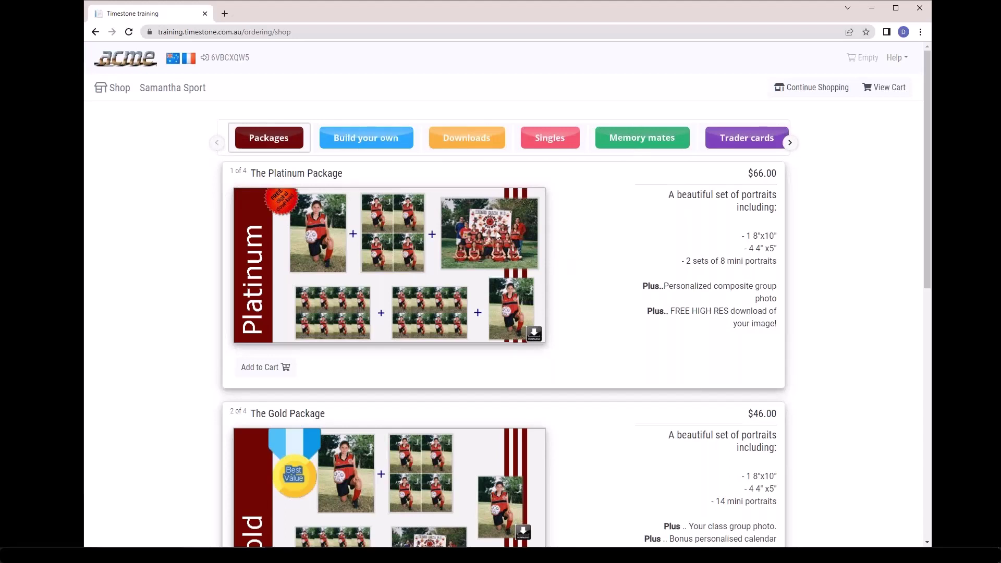
View the sport shop's Build your own, Downloads, Singles, Memory mates, Trader cards and Swappers categories in turn.
left_click(381, 148)
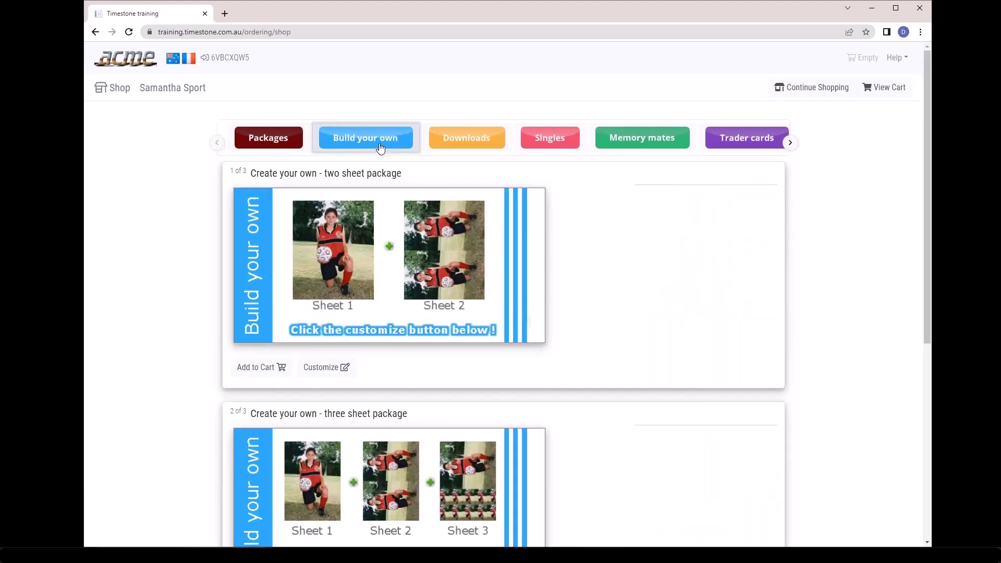
left_click(463, 138)
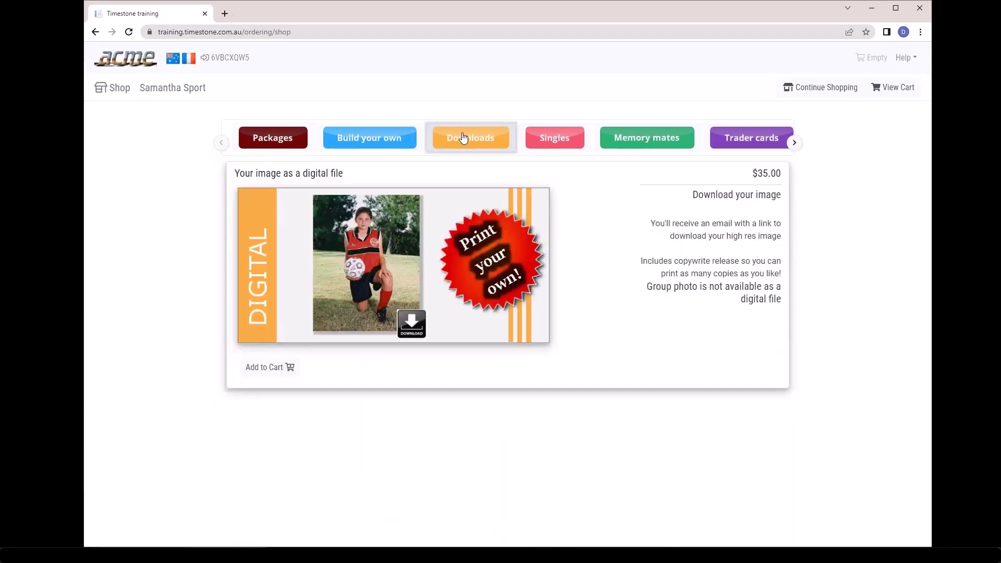
left_click(549, 145)
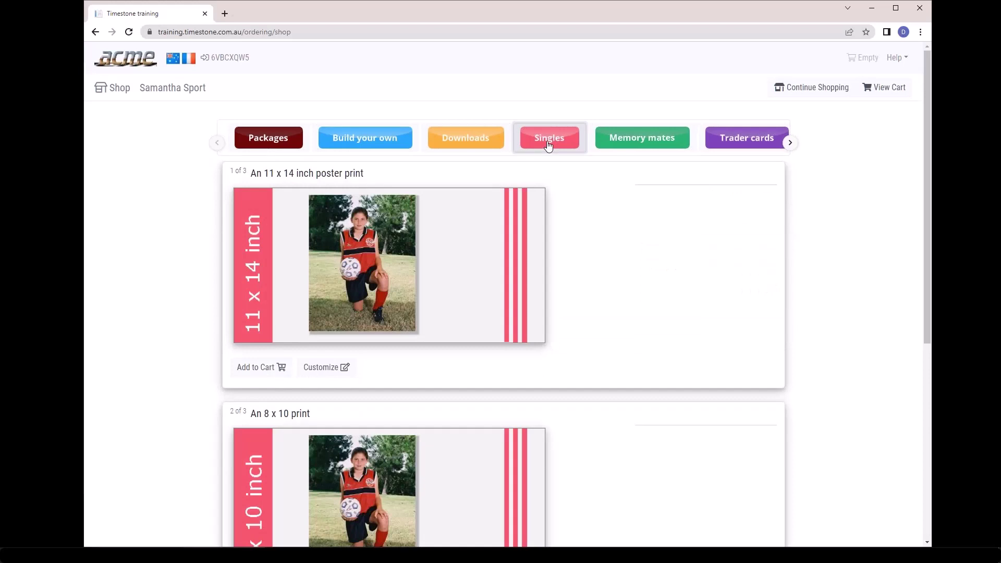
left_click(624, 144)
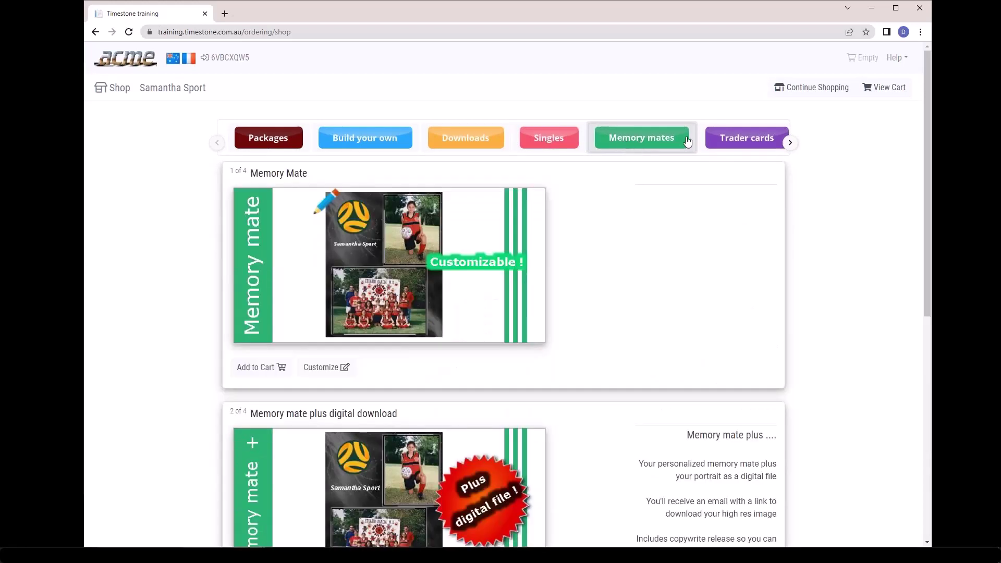
left_click(728, 141)
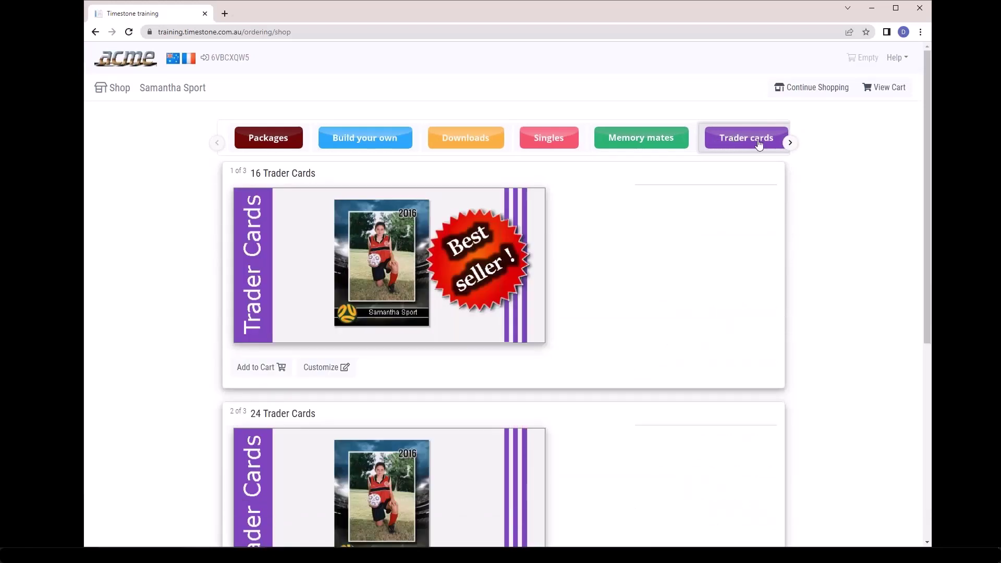
left_click(790, 142)
left_click(746, 144)
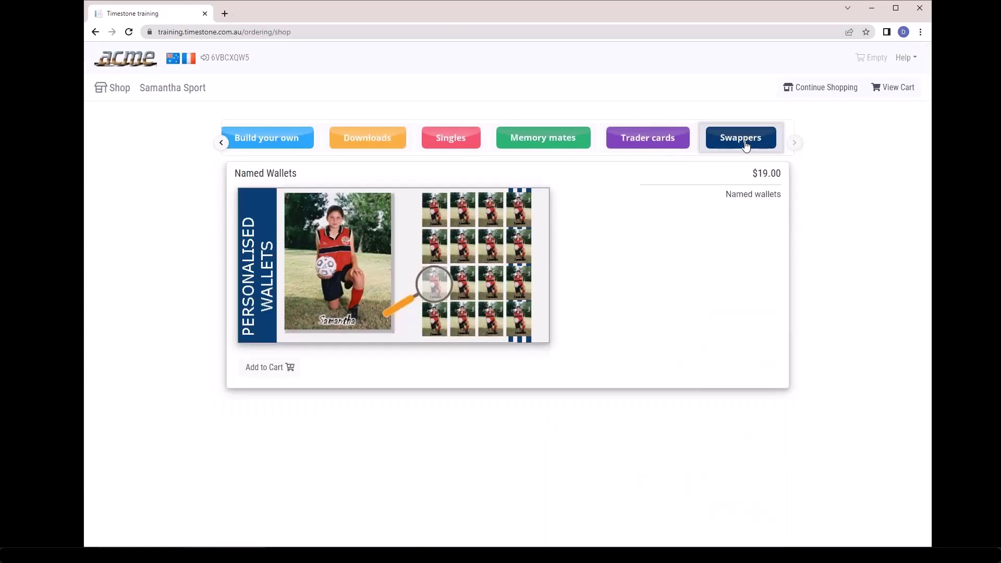
Add the Memory Mate from the sport shop's Memory mates category to the cart and view the cart.
left_click(641, 149)
left_click(554, 145)
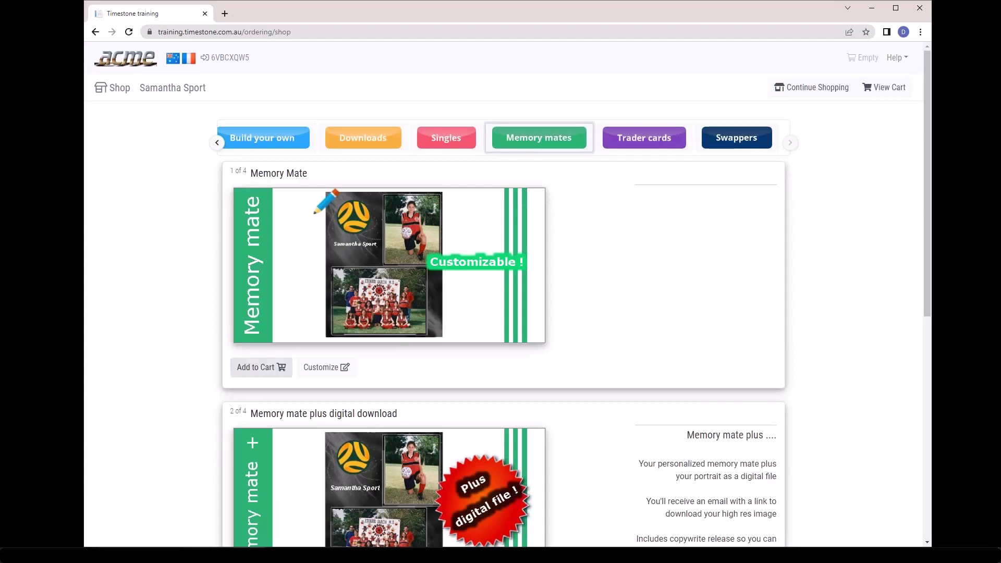
left_click(258, 374)
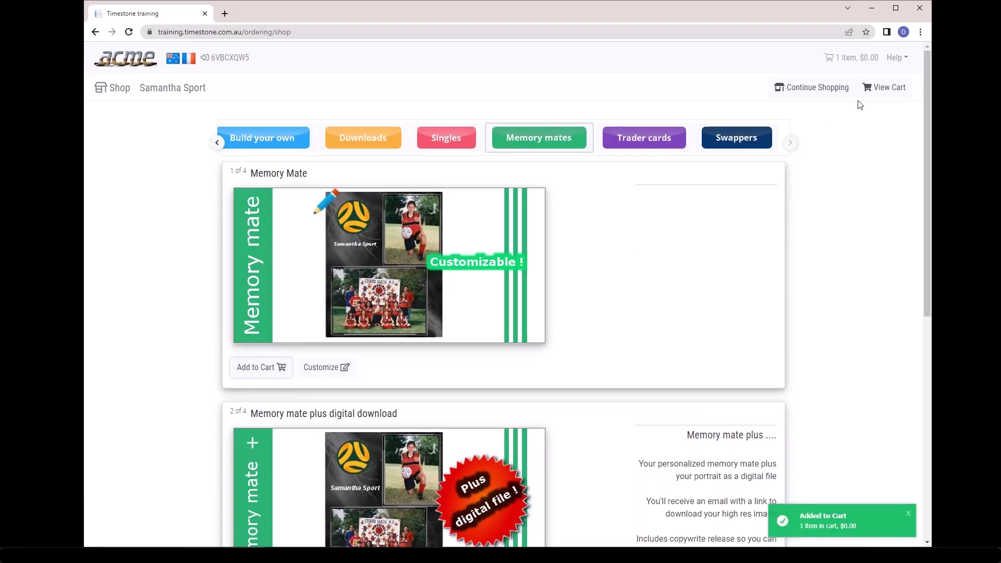
left_click(881, 89)
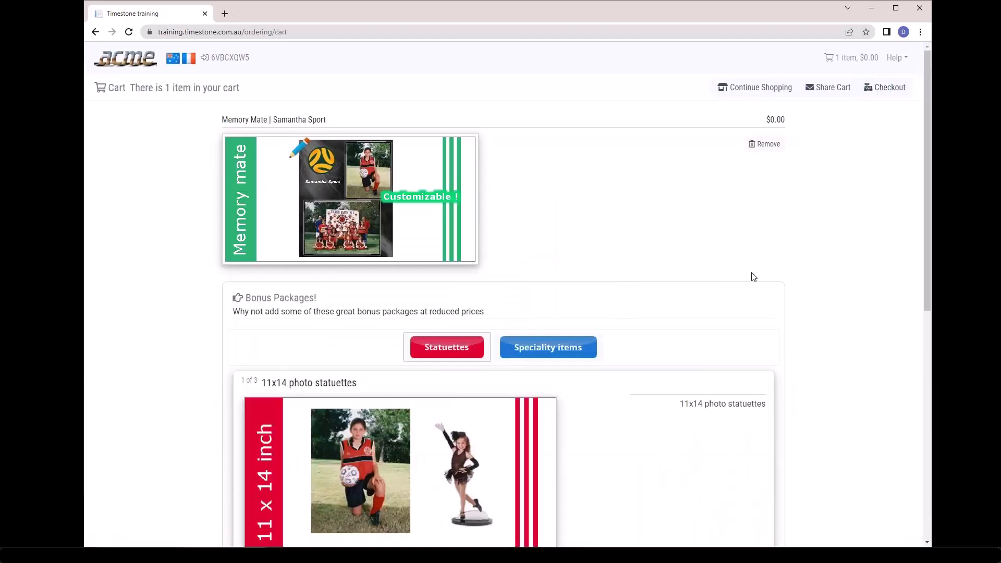
Look through the cart's bonus packages in the Statuettes and Speciality items categories.
scroll(928, 262, "down", 2)
scroll(908, 314, "down", 2)
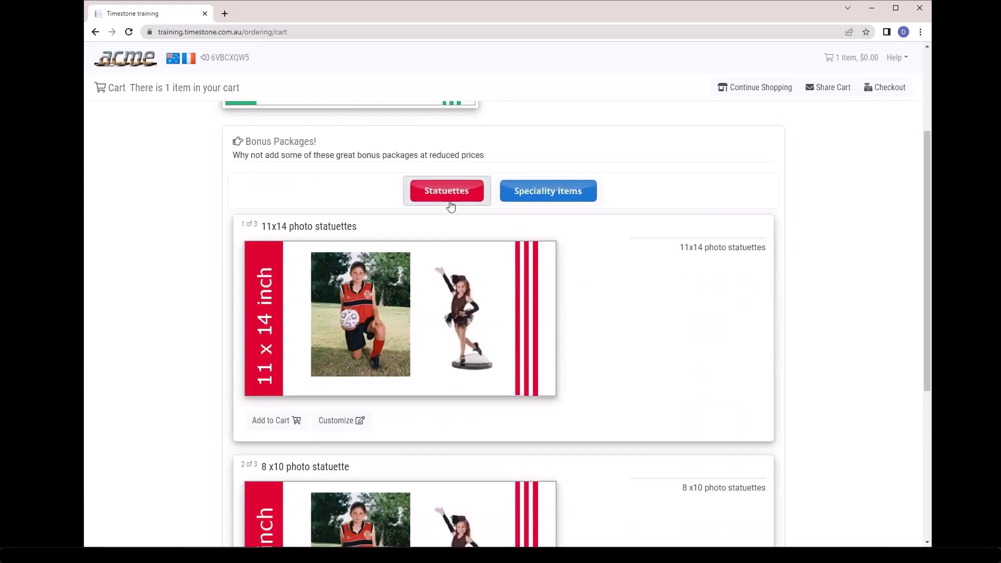
left_click(548, 193)
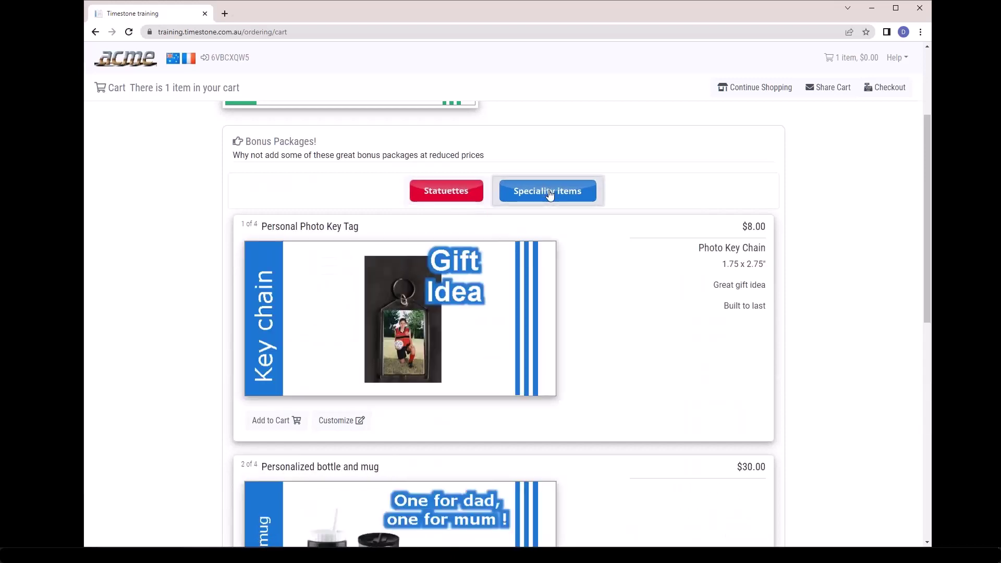
left_click(439, 200)
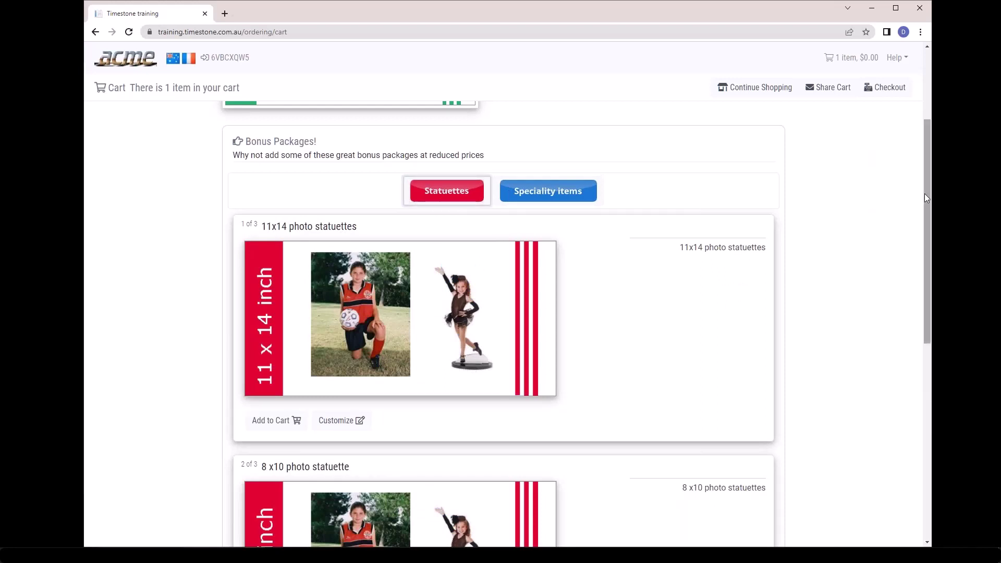
Remove the Memory Mate from the cart and switch to the fourth listed customer's shop.
scroll(928, 186, "up", 3)
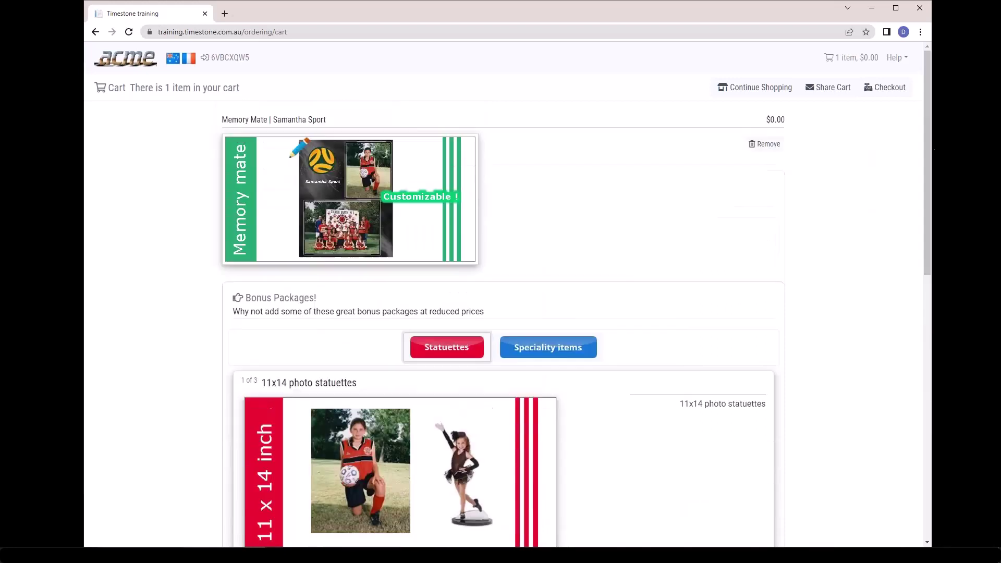
left_click(771, 150)
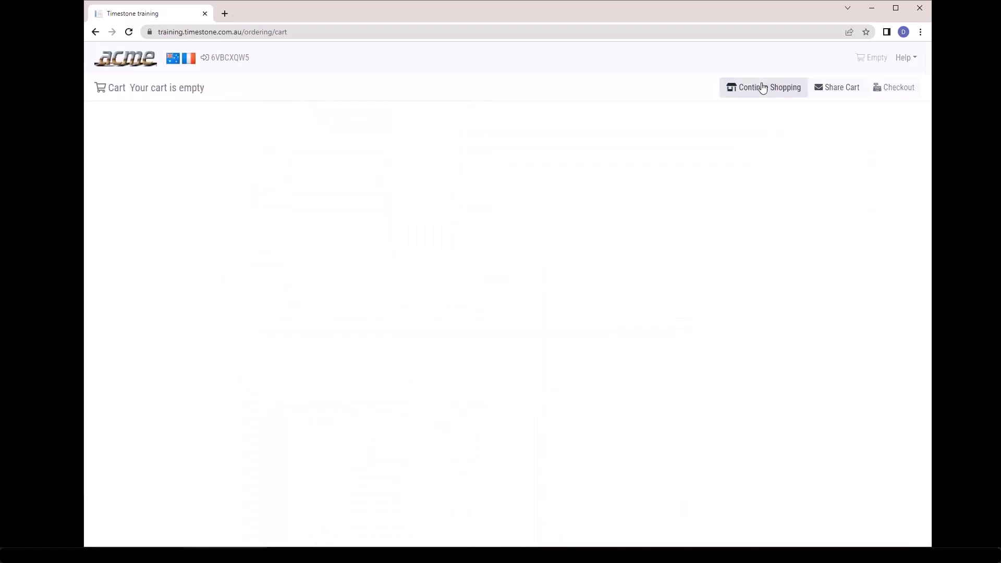
left_click(762, 87)
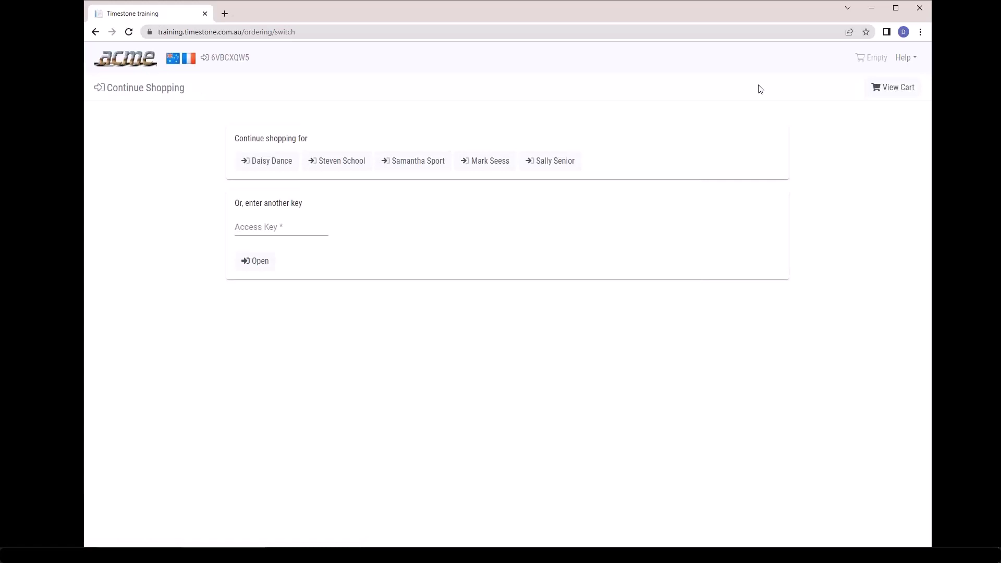
left_click(498, 171)
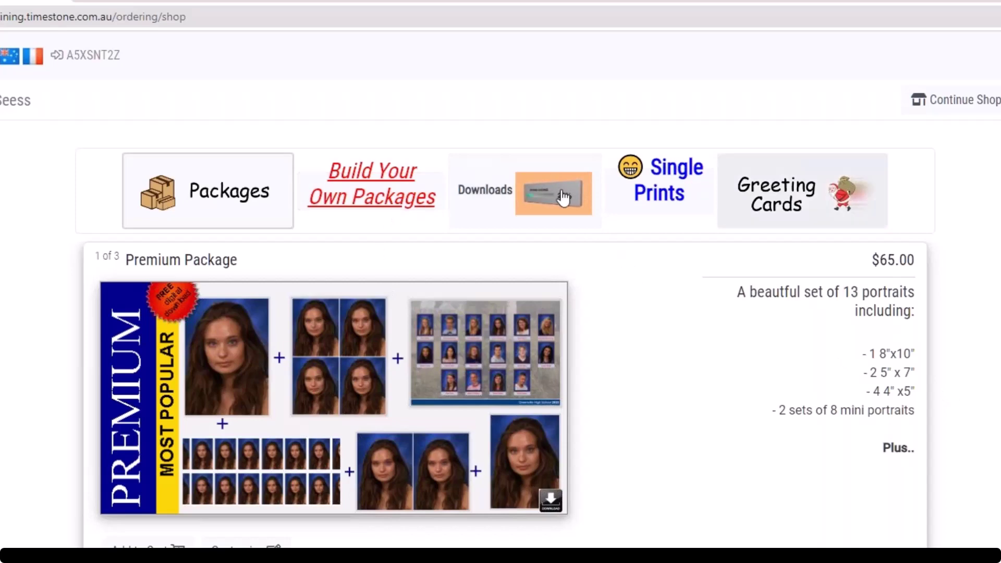
View the shop's Downloads, Greeting Cards and Packages categories in turn, comparing their illustrated and animated headings.
left_click(541, 197)
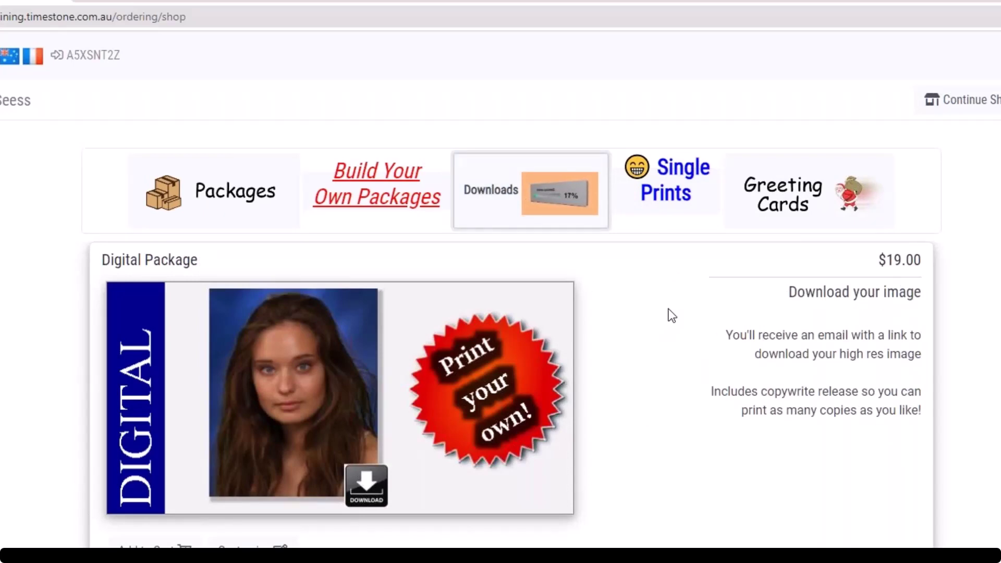
left_click(813, 216)
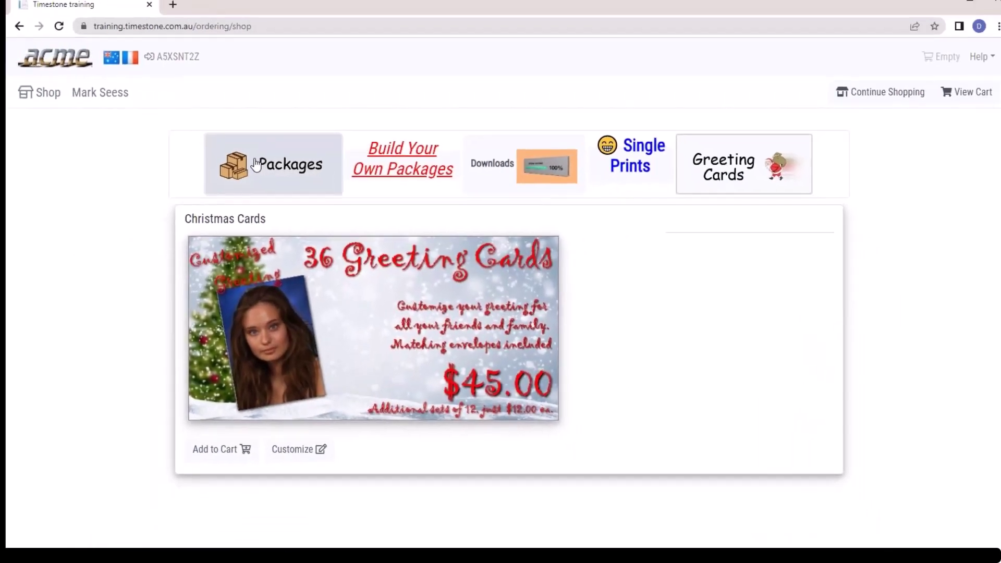
left_click(255, 165)
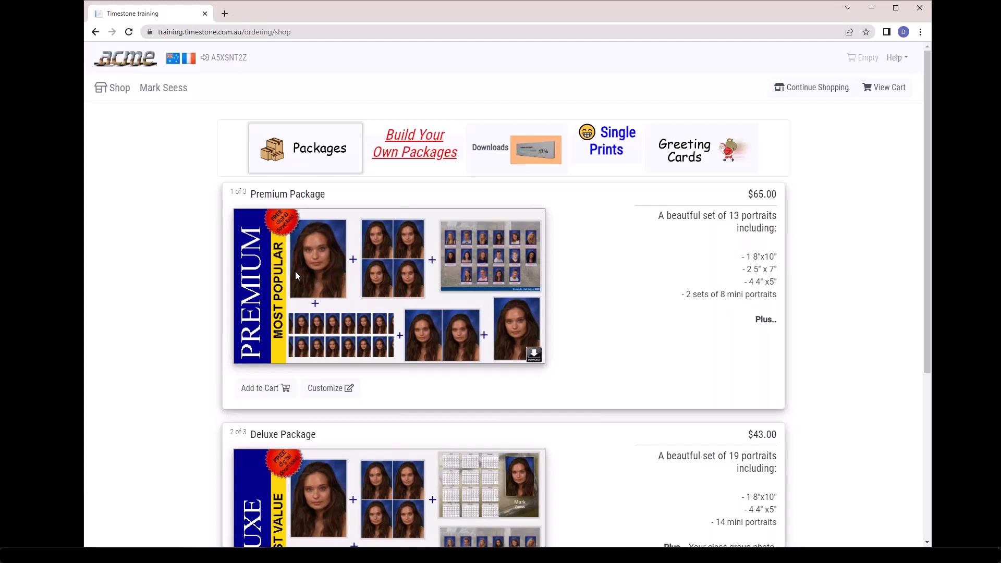
Switch to the dance customer's shop and add two copies of the Premium Package to the cart.
left_click(817, 89)
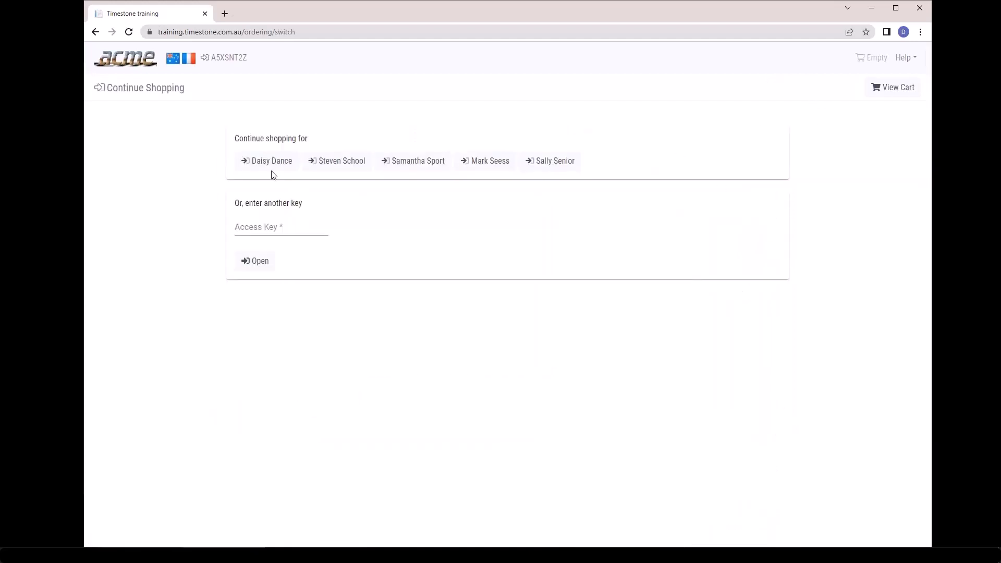
left_click(267, 161)
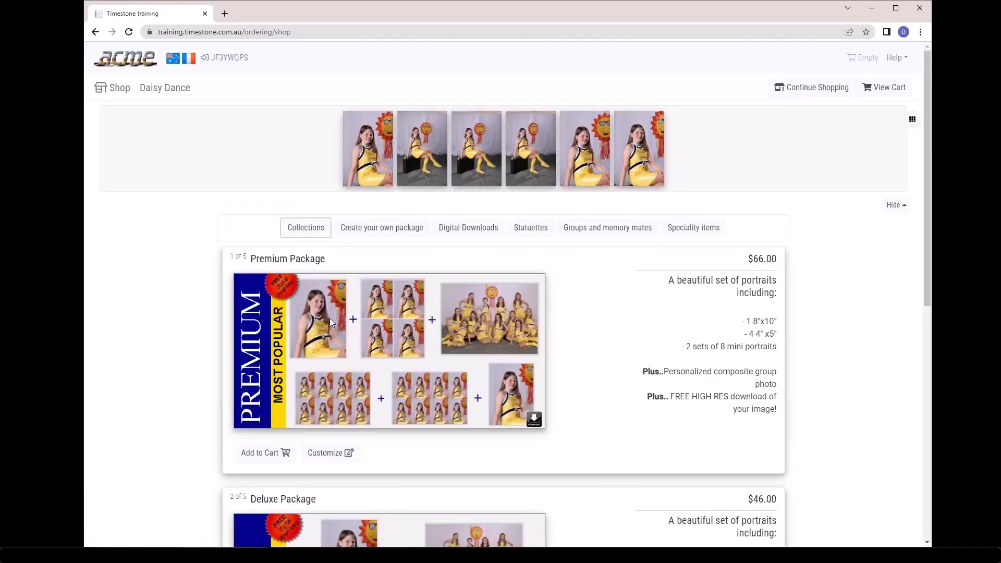
left_click(269, 465)
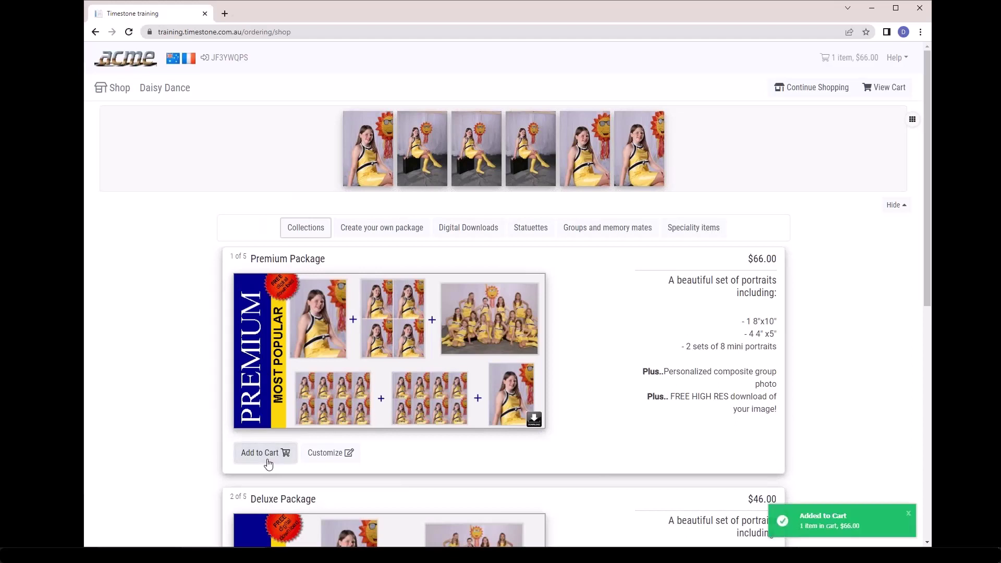
left_click(269, 464)
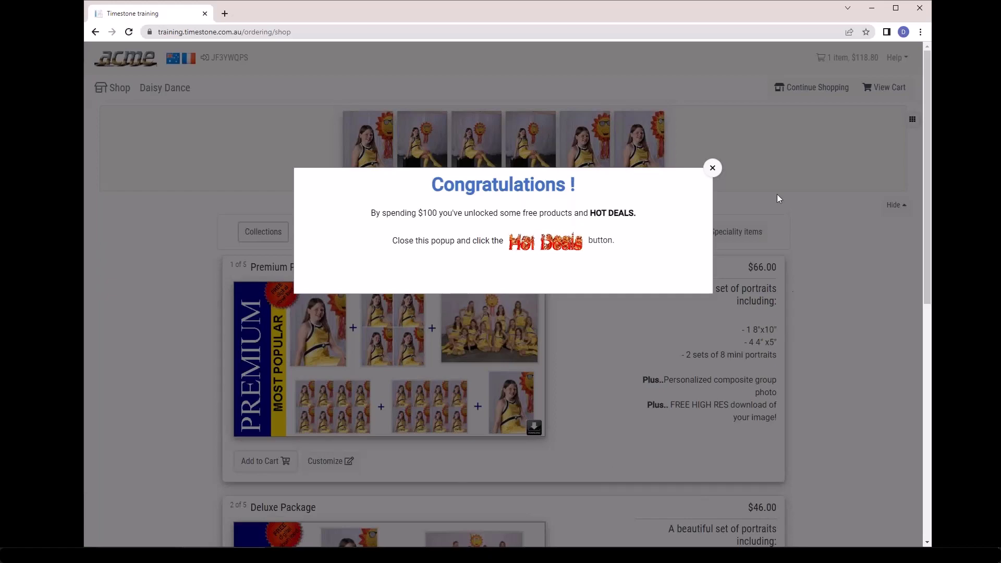
Dismiss the Congratulations popup and view the Hot Deals category in the dance customer's shop.
left_click(715, 169)
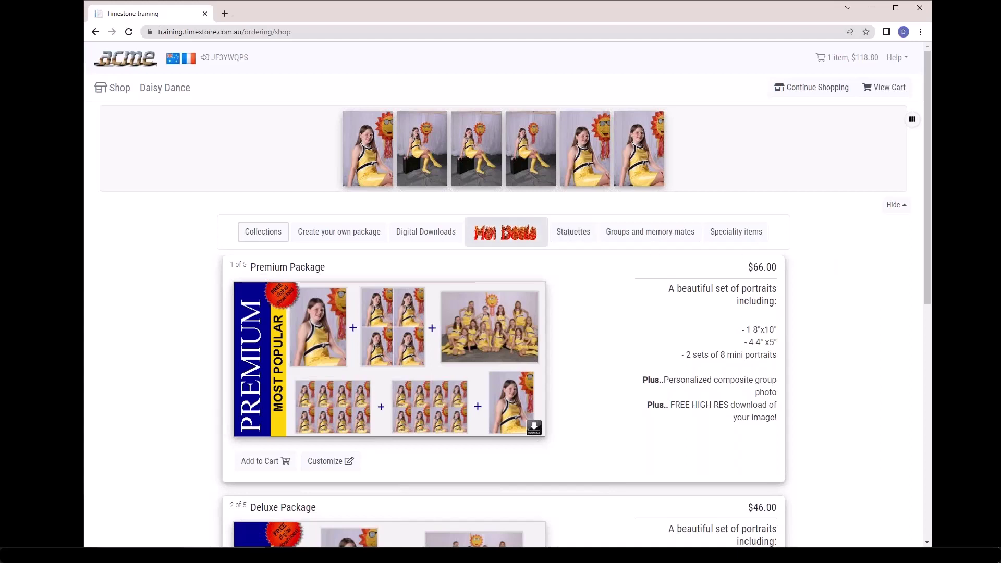
left_click(512, 237)
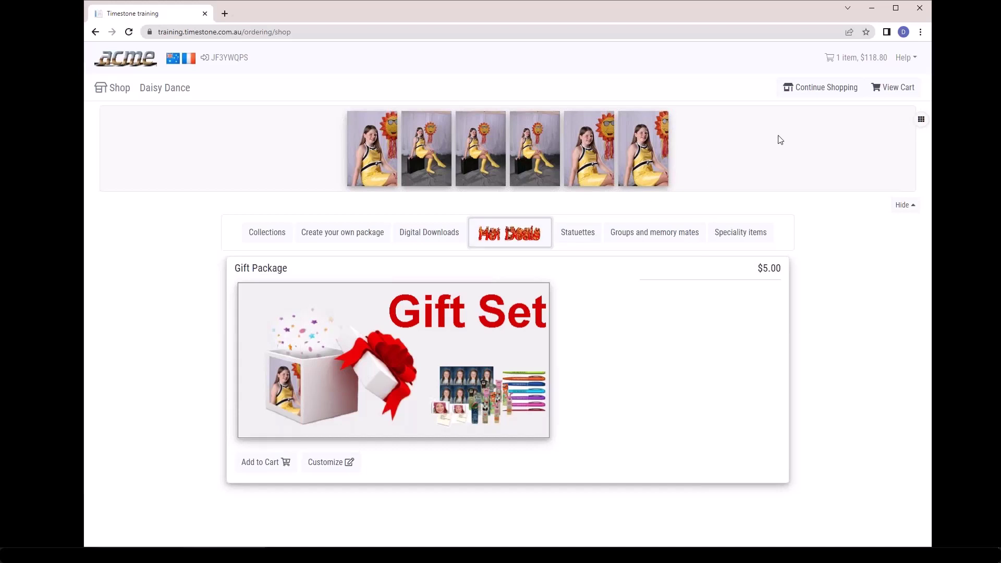
Reduce the Premium Package in the cart to one copy and reopen the dance customer's shop.
left_click(897, 91)
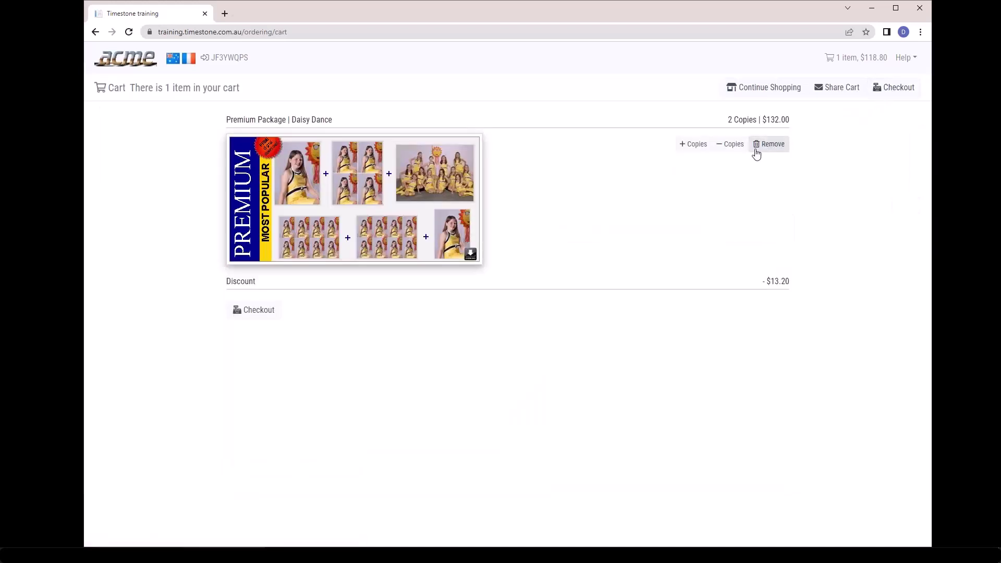
left_click(734, 149)
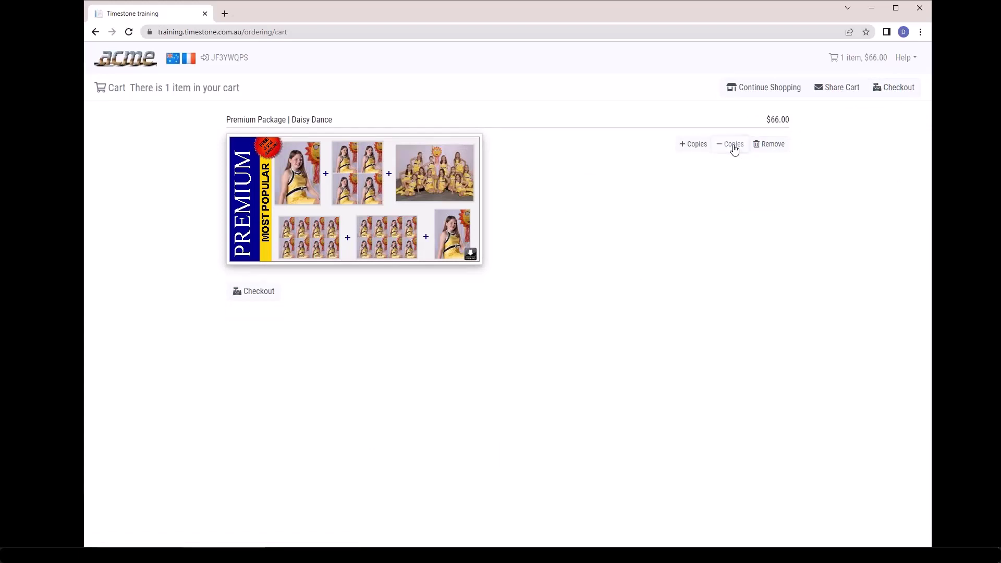
left_click(772, 92)
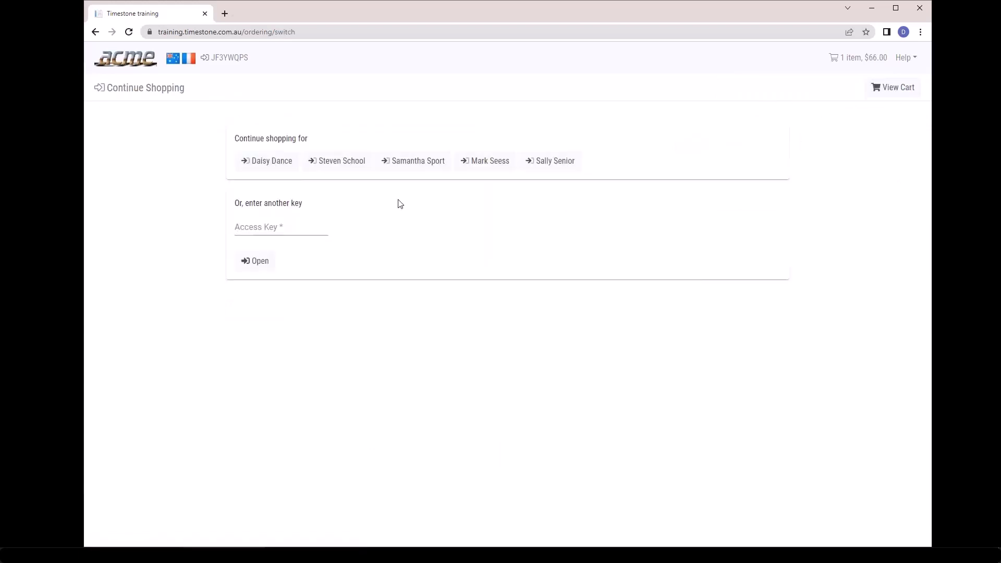
left_click(267, 161)
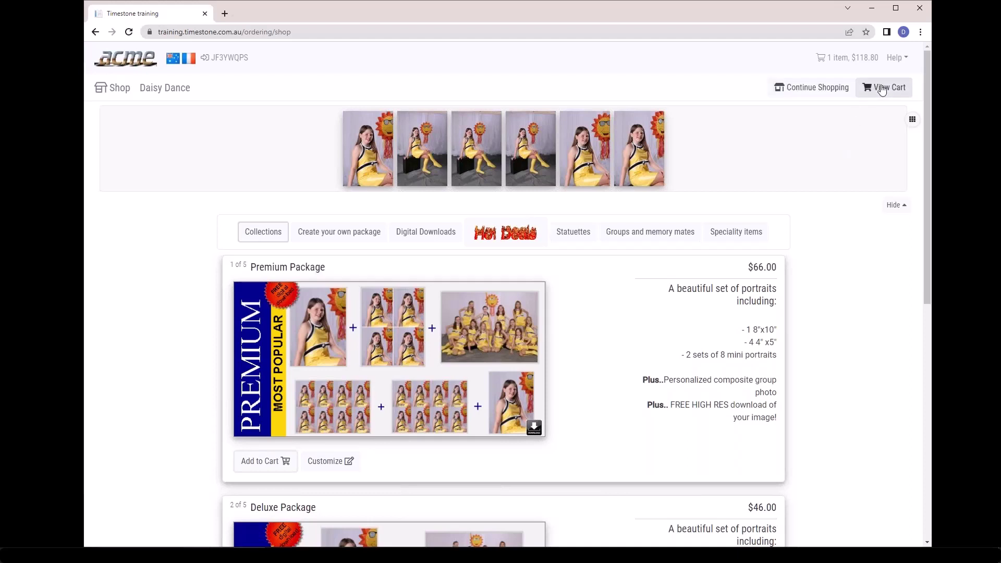
Remove the Premium Package from the cart and switch to the senior customer's shop.
left_click(881, 87)
left_click(771, 146)
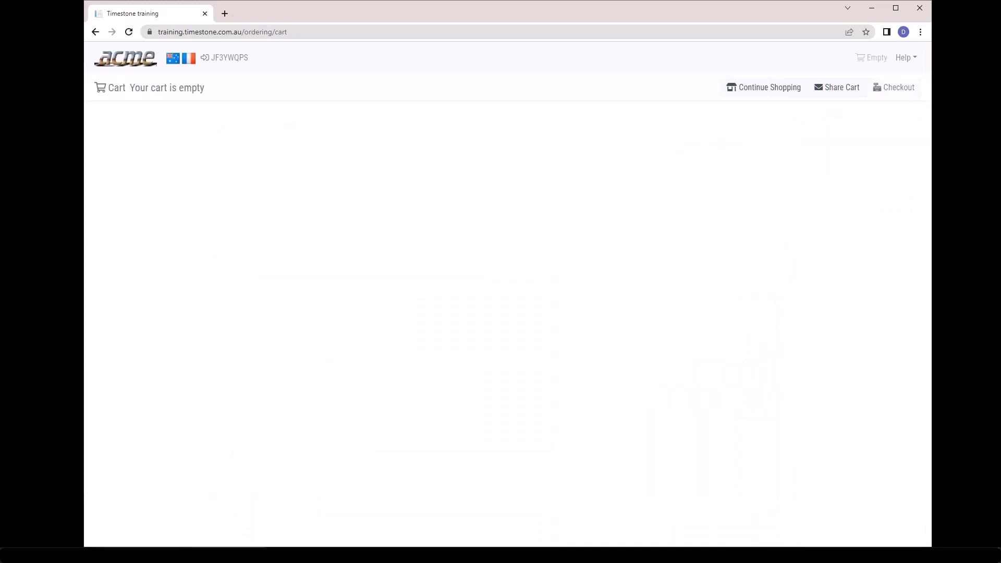
left_click(766, 90)
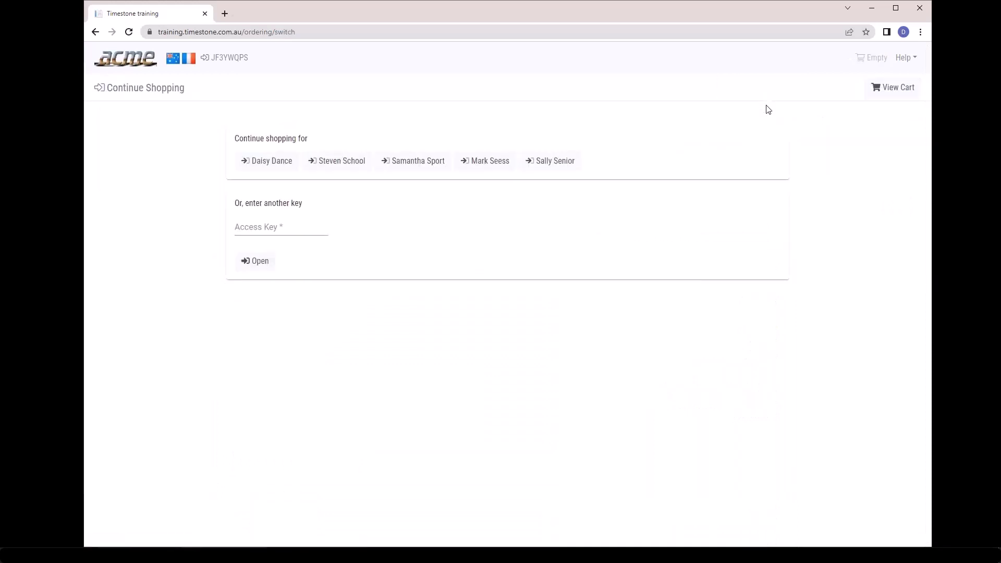
left_click(563, 163)
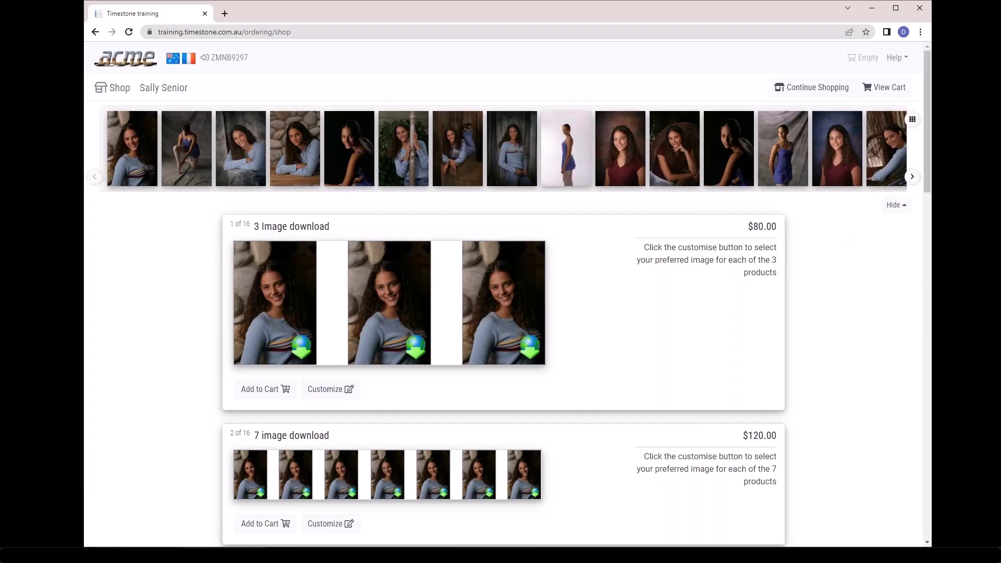
Switch to Timestone Administrator, check the Seniors offer's packages and view the categories in the Schools package category set.
key("alt+Tab")
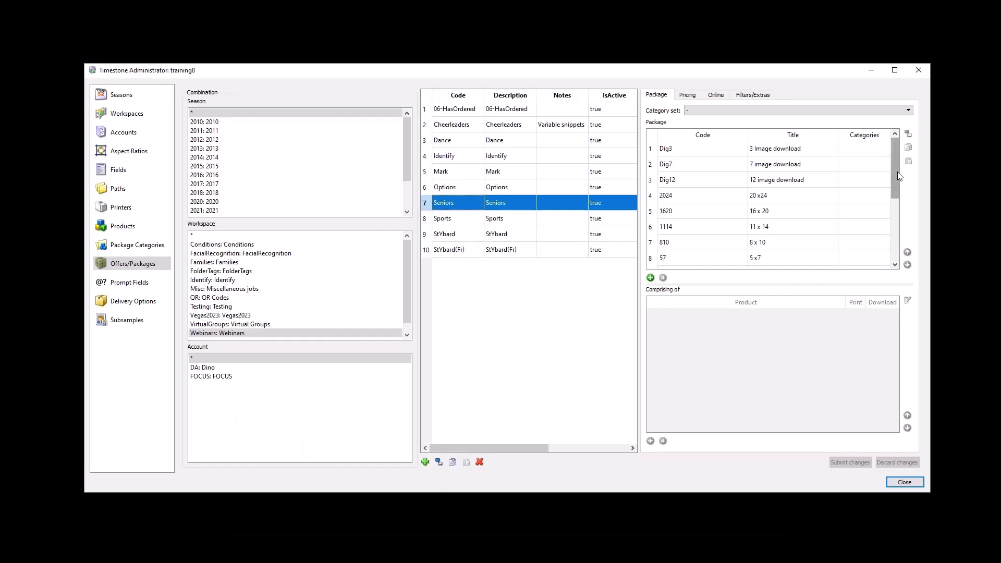
mouse_move(897, 171)
left_mouse_down()
mouse_move(889, 222)
mouse_move(890, 166)
left_mouse_up()
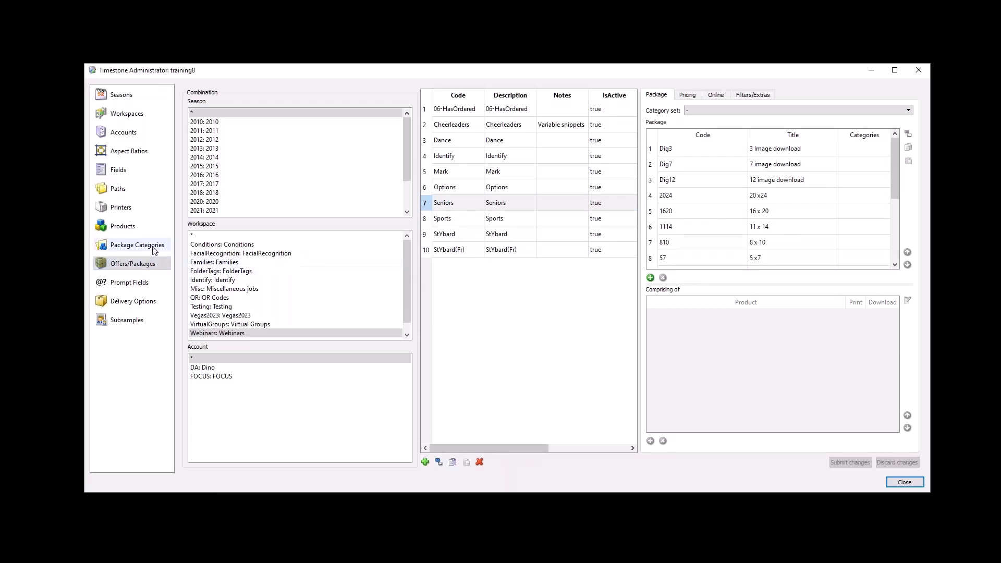
left_click(137, 245)
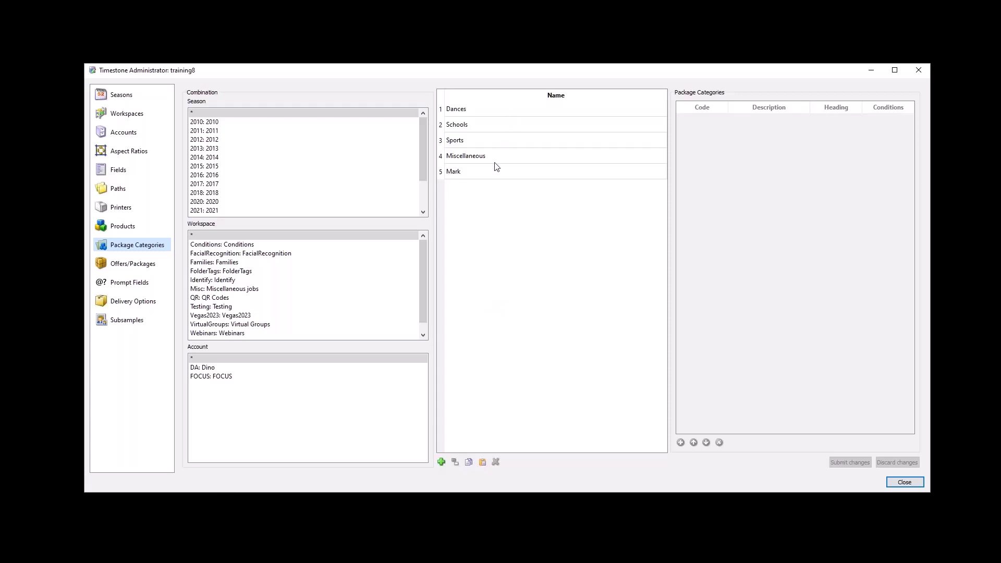
left_click(495, 130)
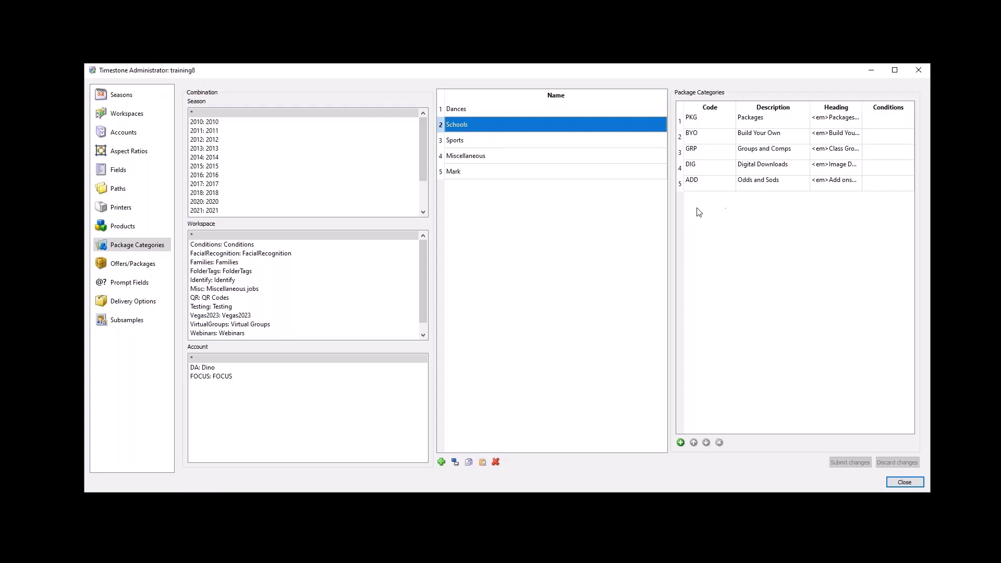
View the delivery options in Set 6 and return to the package categories.
left_click(111, 301)
left_click(209, 191)
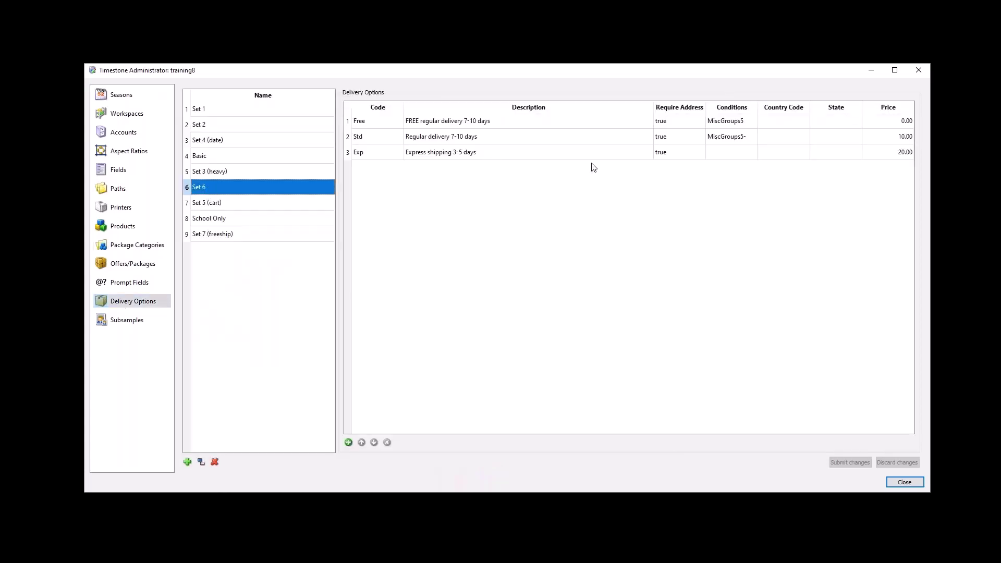
left_click(163, 247)
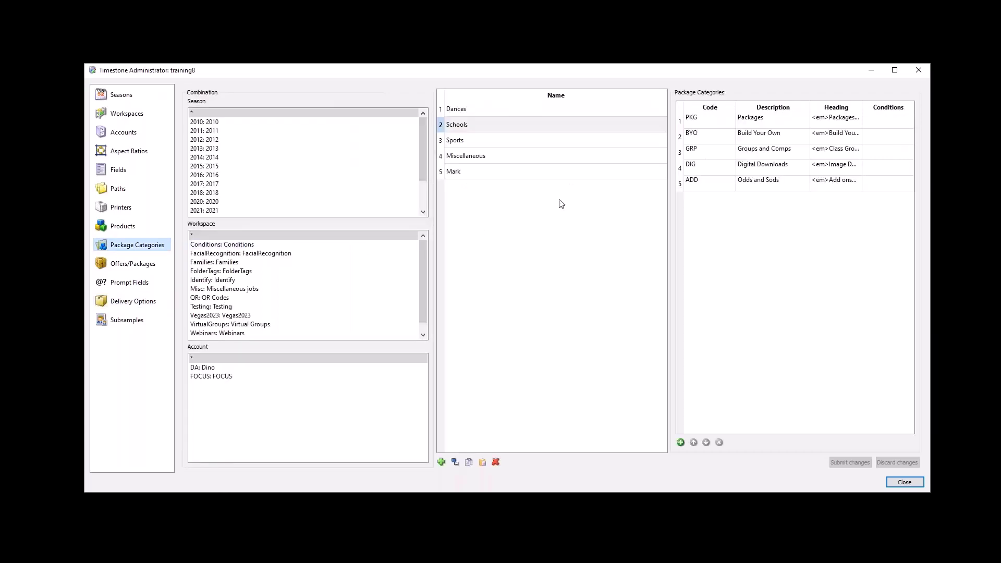
Add a new package category set named Senior.
left_click(442, 461)
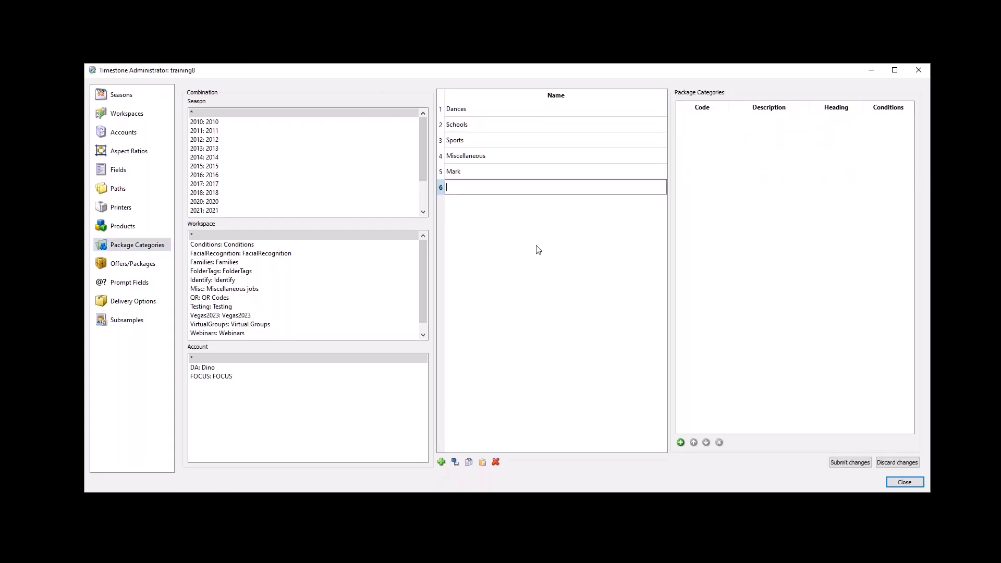
type("Senior")
key("Return")
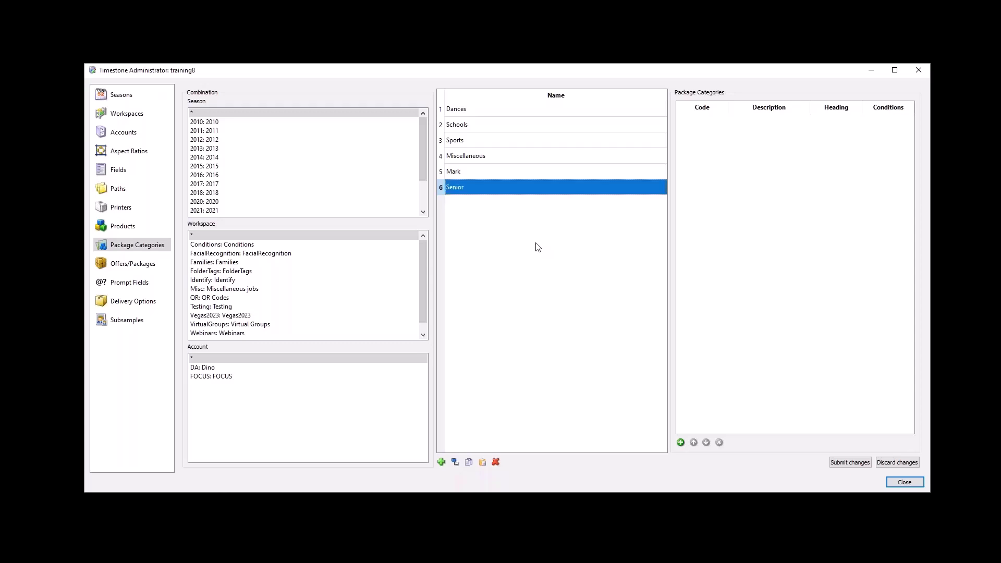
Add a category to the Senior set with code WAL, description Wallets and heading Wallet Packs.
left_click(681, 443)
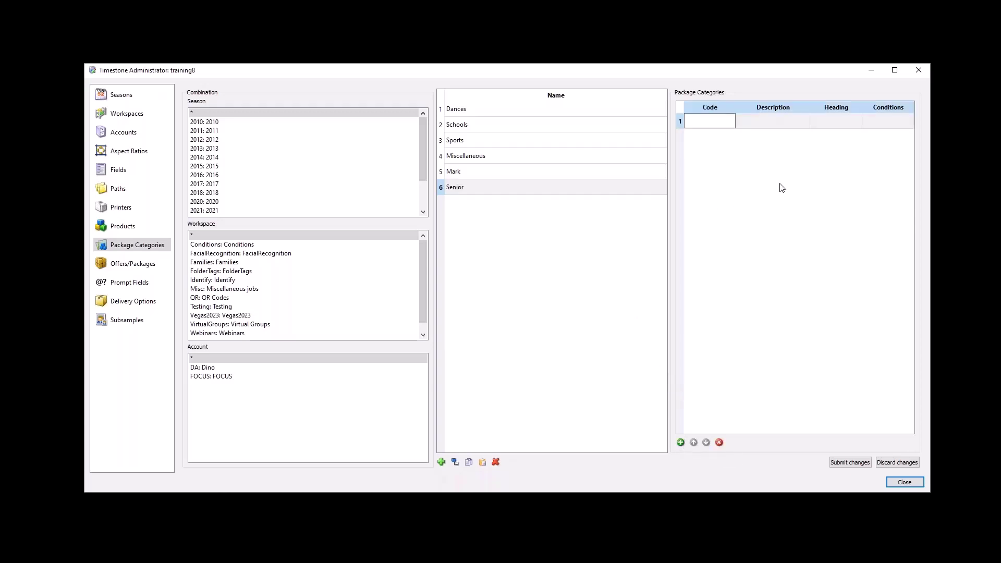
type("WAL")
left_click_drag(671, 252, 598, 272)
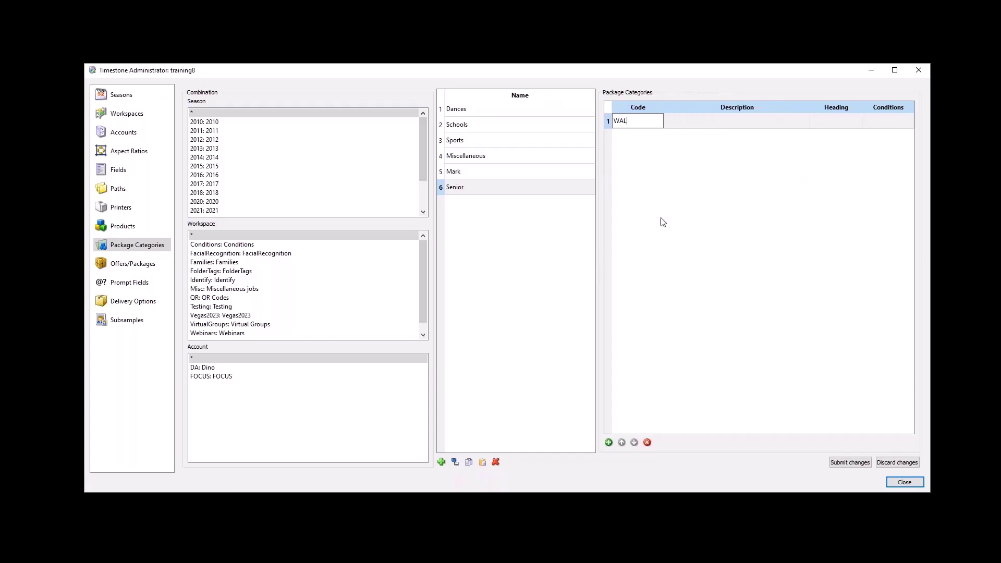
left_click(716, 125)
left_click(743, 121)
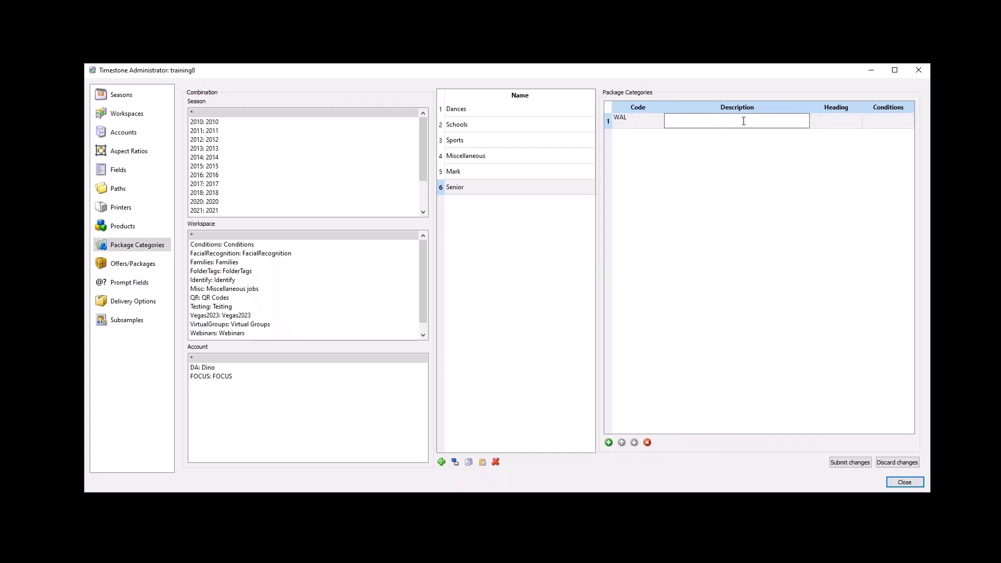
type("Wallets")
left_click(824, 122)
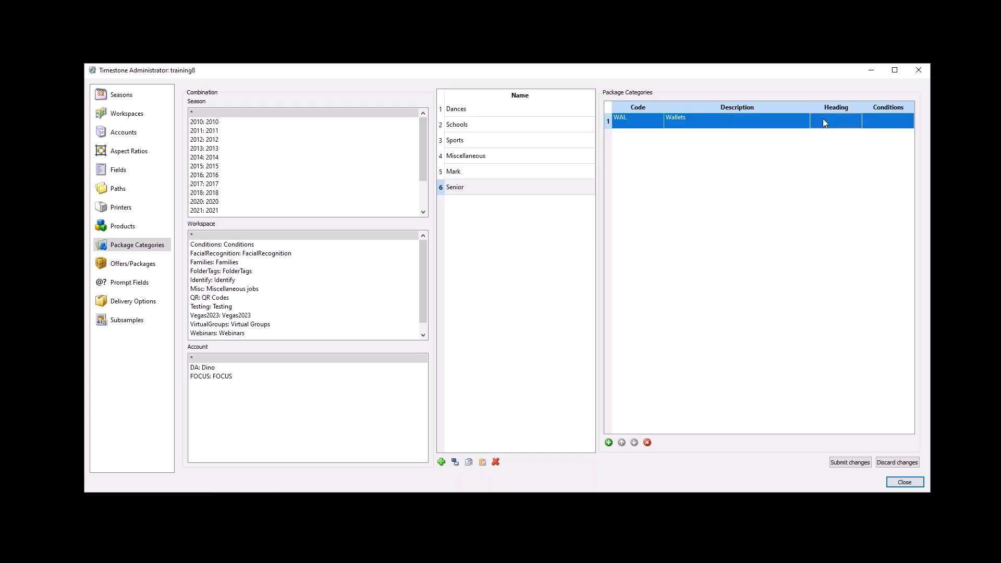
left_click(823, 122)
left_click_drag(823, 121, 692, 200)
left_click(687, 227)
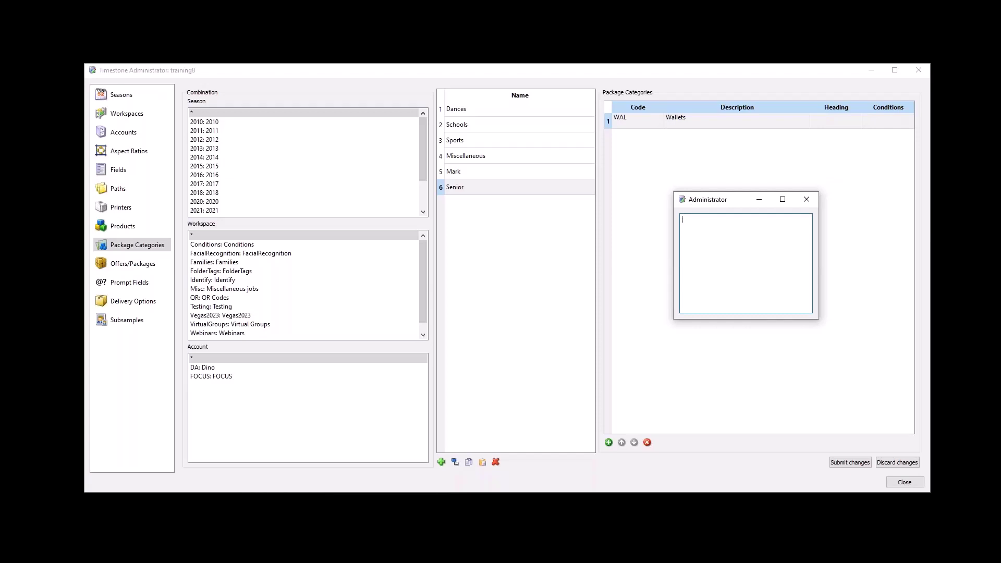
type("Wallet Packs")
left_click(803, 200)
Add a second category with code CVS, description Canvas and heading Canvas prints.
left_click(609, 442)
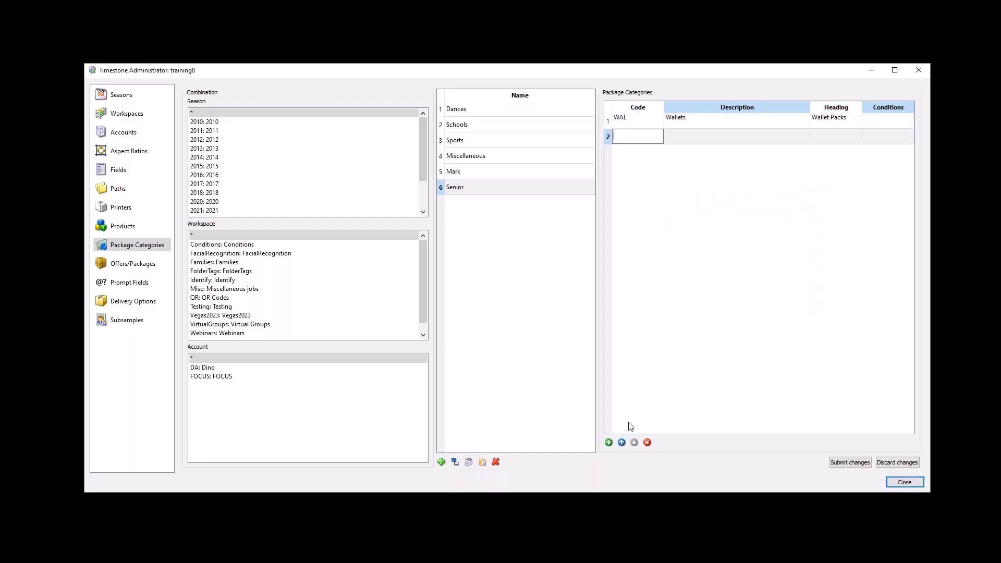
type("CVS")
left_click(726, 142)
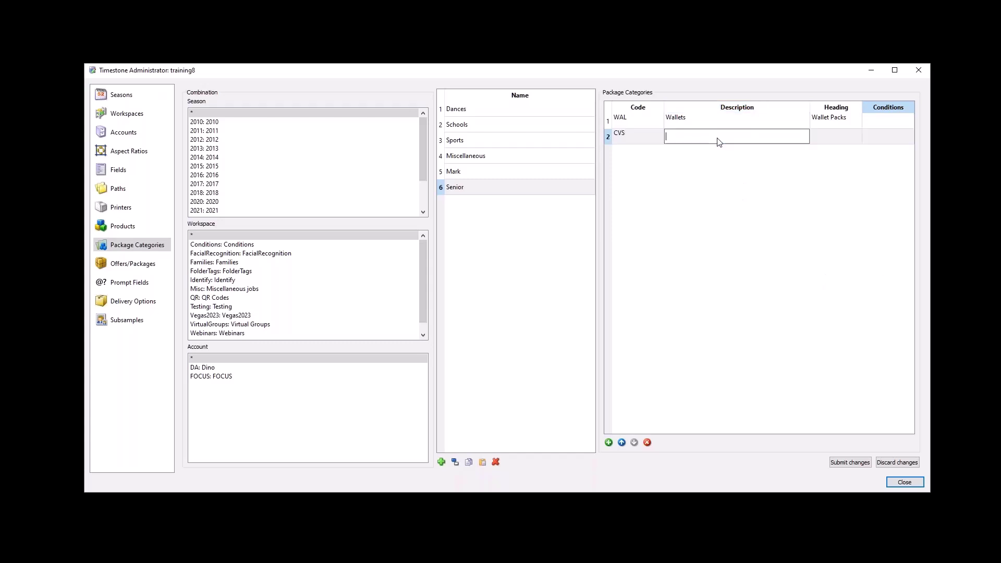
type("Canvas prints")
key("BackSpace")
key("BackSpace")
key("BackSpace")
key("BackSpace")
key("BackSpace")
key("BackSpace")
key("BackSpace")
left_click(831, 143)
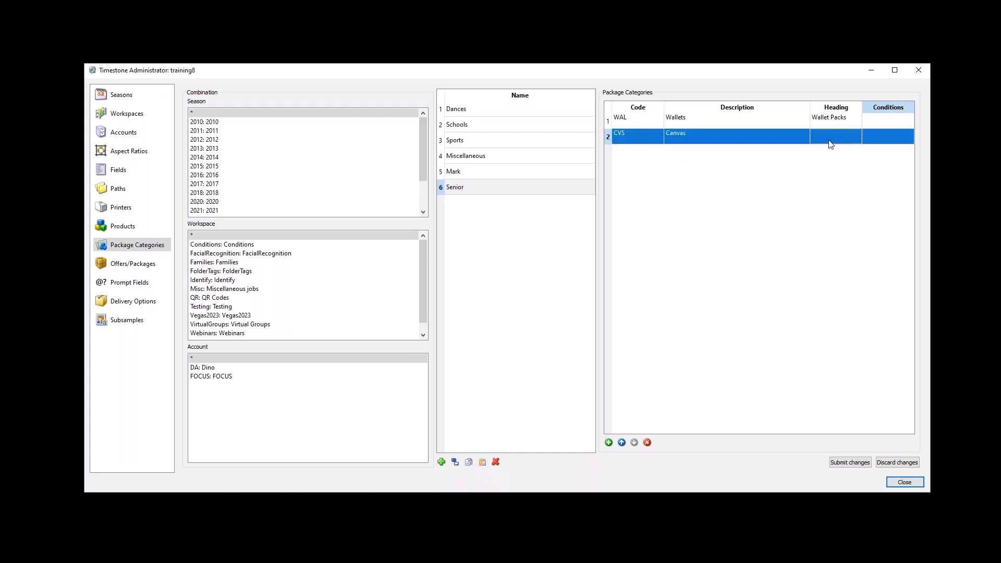
left_click(831, 144)
left_click_drag(831, 142, 711, 211)
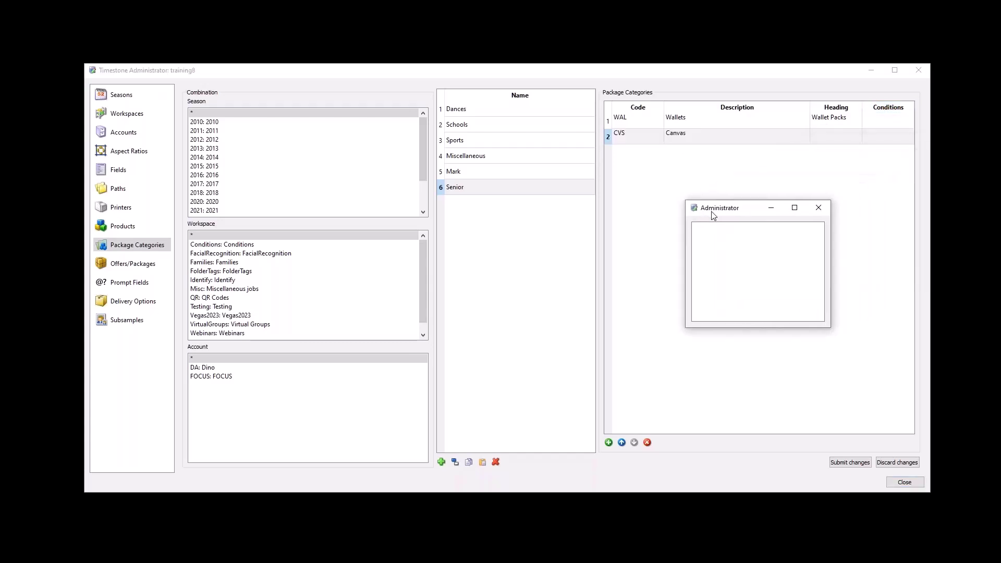
left_click(702, 248)
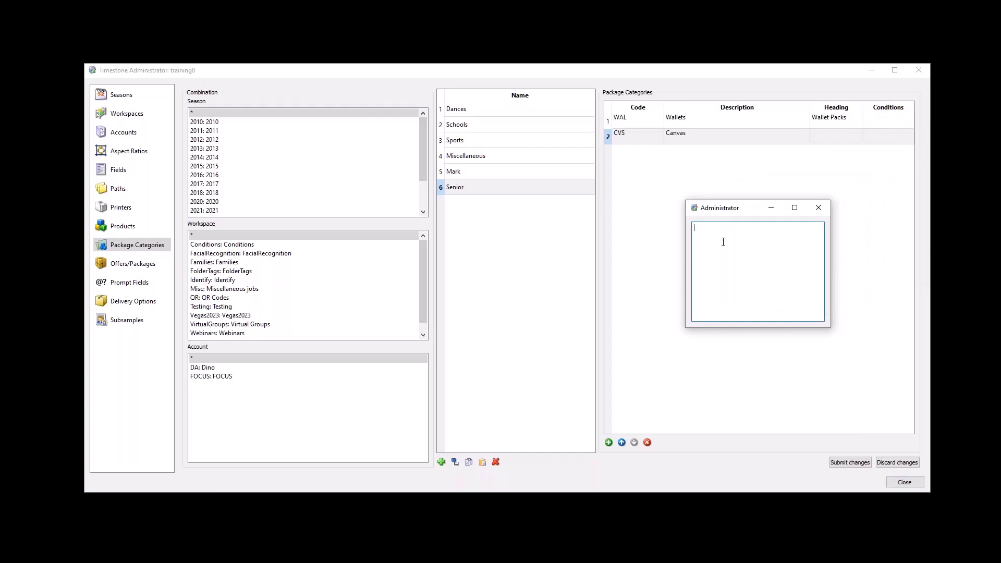
type("Canvas prints")
left_click(828, 207)
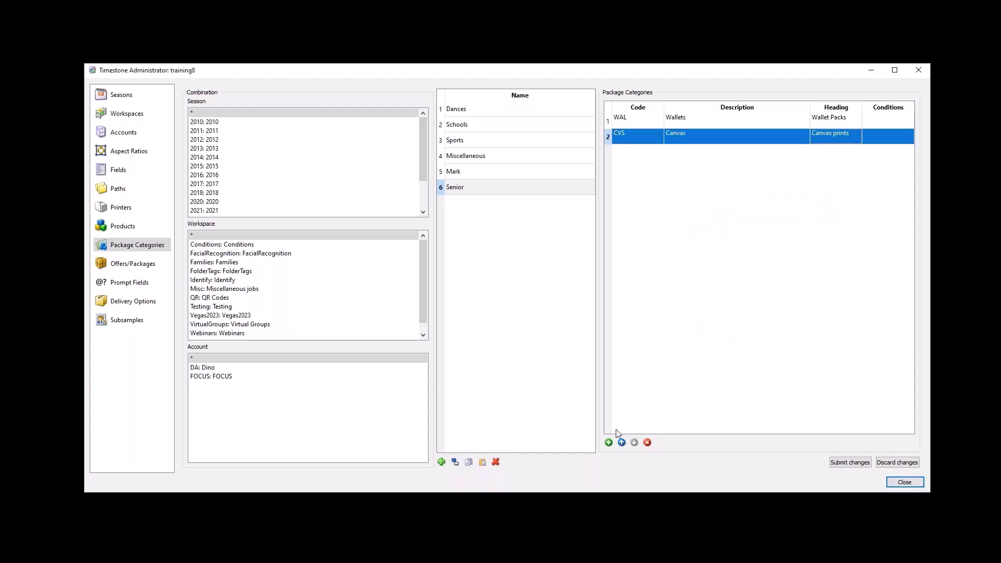
Add a third category with code DIG, description Downloads and heading Digital downloads.
left_click(609, 442)
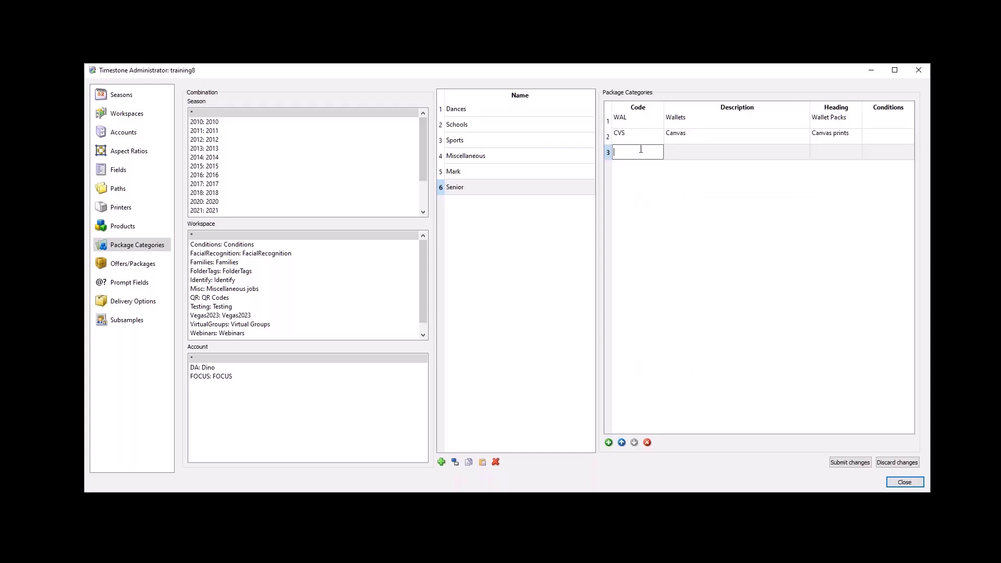
type("DIG")
left_click(723, 155)
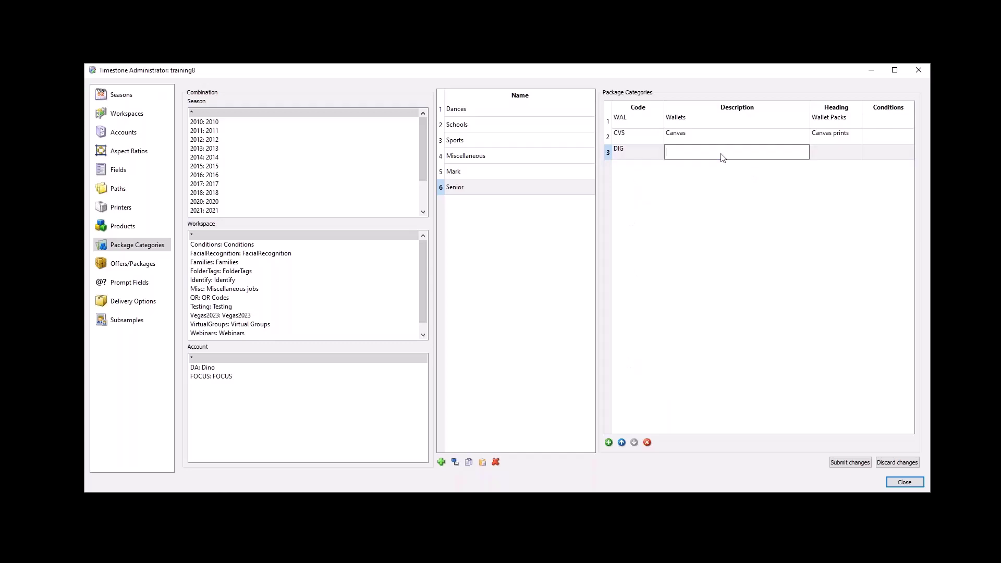
type("Downloads")
left_click(846, 150)
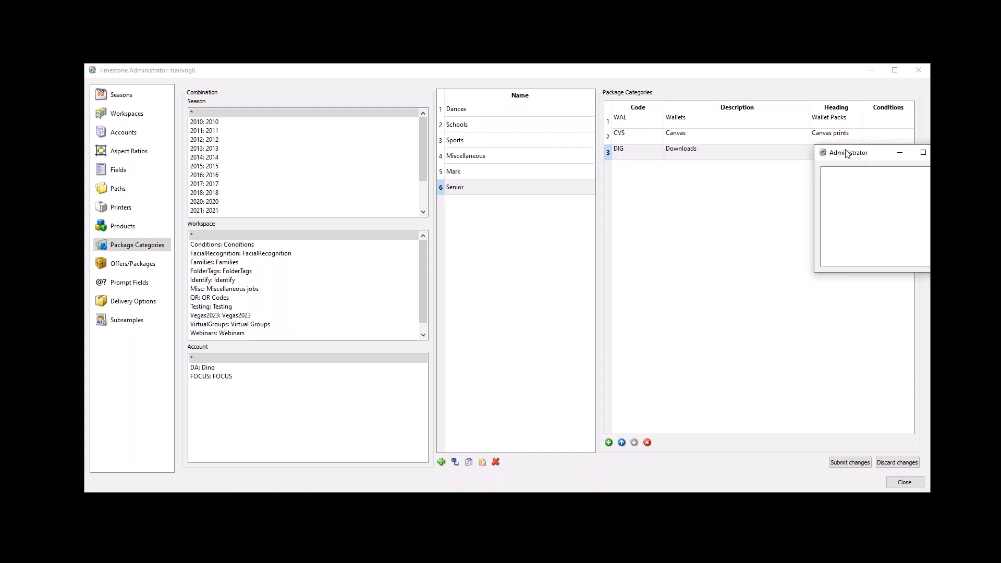
type("Digital")
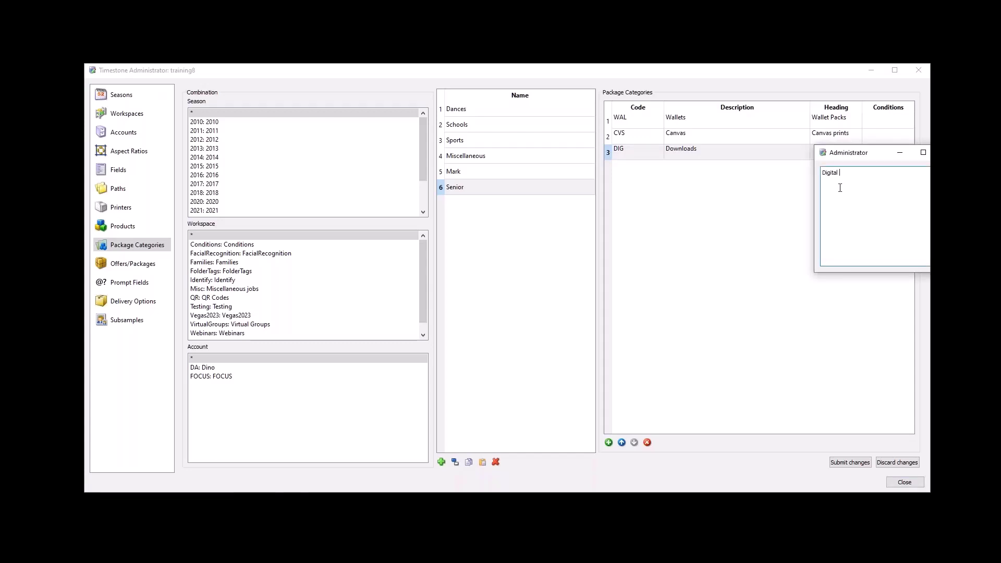
type(" downloads")
left_click(771, 307)
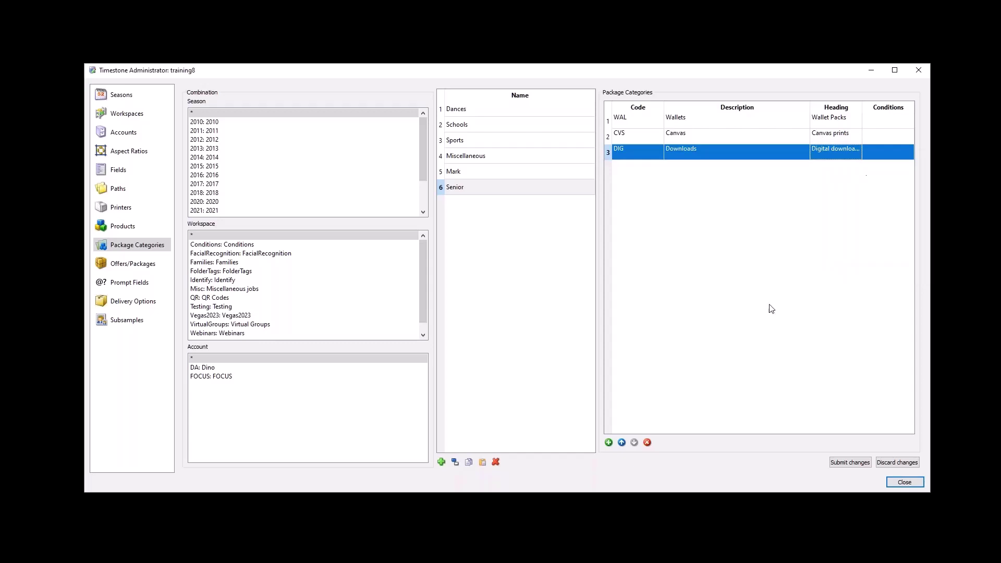
Add a fourth category with code COL and both description and heading set to Collages.
left_click(611, 444)
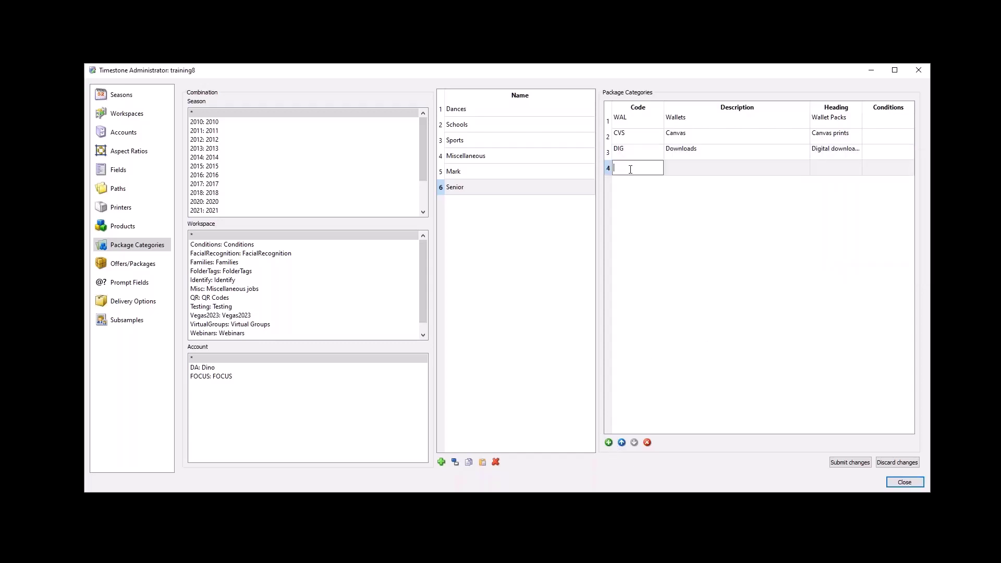
type("Co")
type("OL")
left_click(689, 174)
type("Collage")
double_click(847, 172)
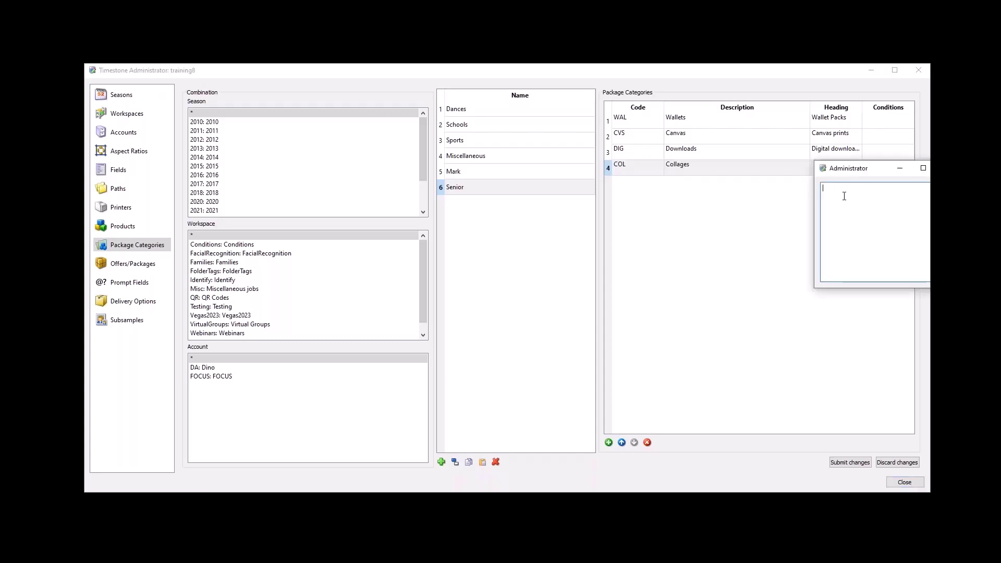
type("Cola")
type("ages")
key("Return")
Add a fifth category with code SIN and both description and heading set to Singles.
left_click(608, 443)
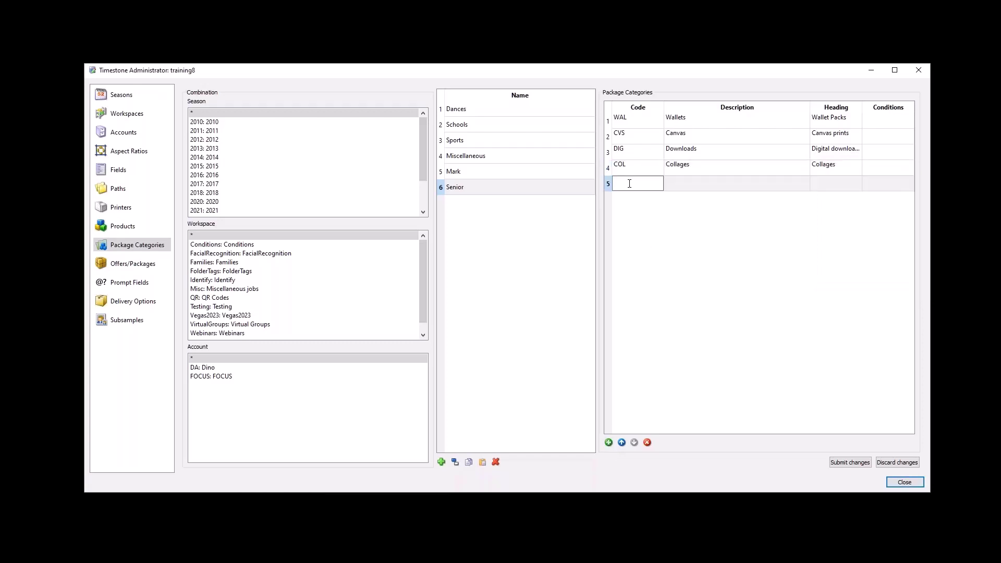
type("SIN")
left_click(668, 182)
left_click(668, 181)
type("Singles")
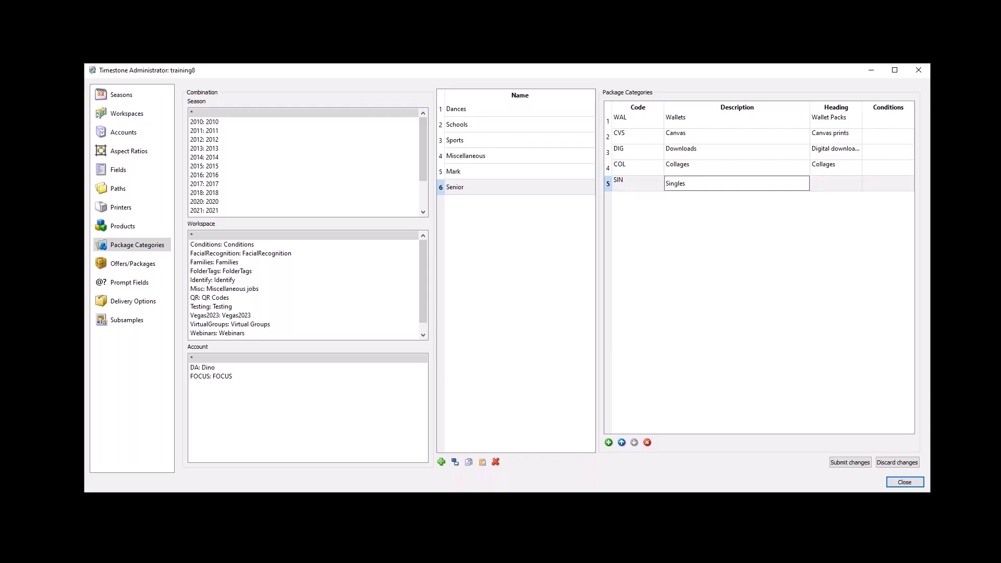
left_click(829, 180)
left_click(828, 179)
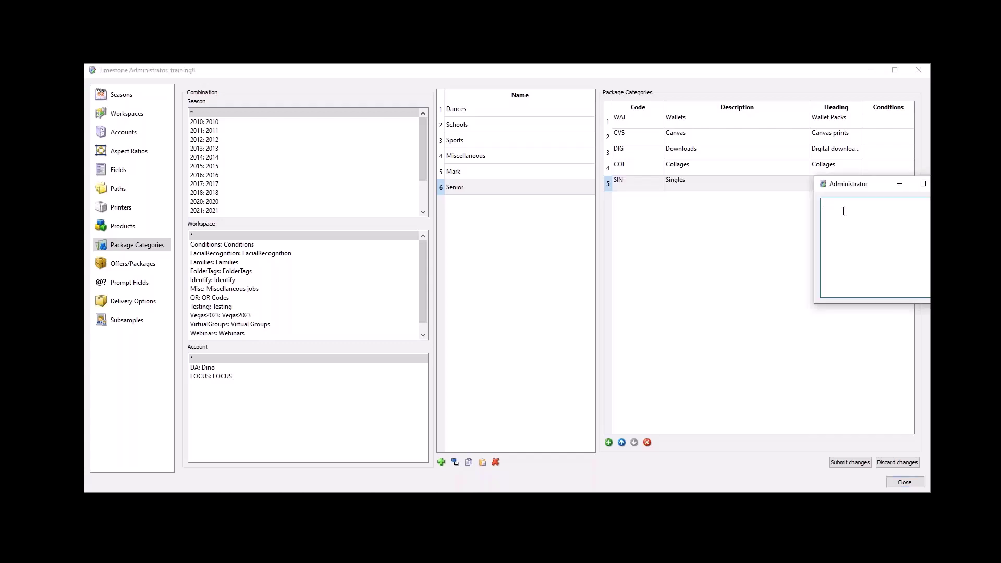
type("Singles")
left_click(726, 285)
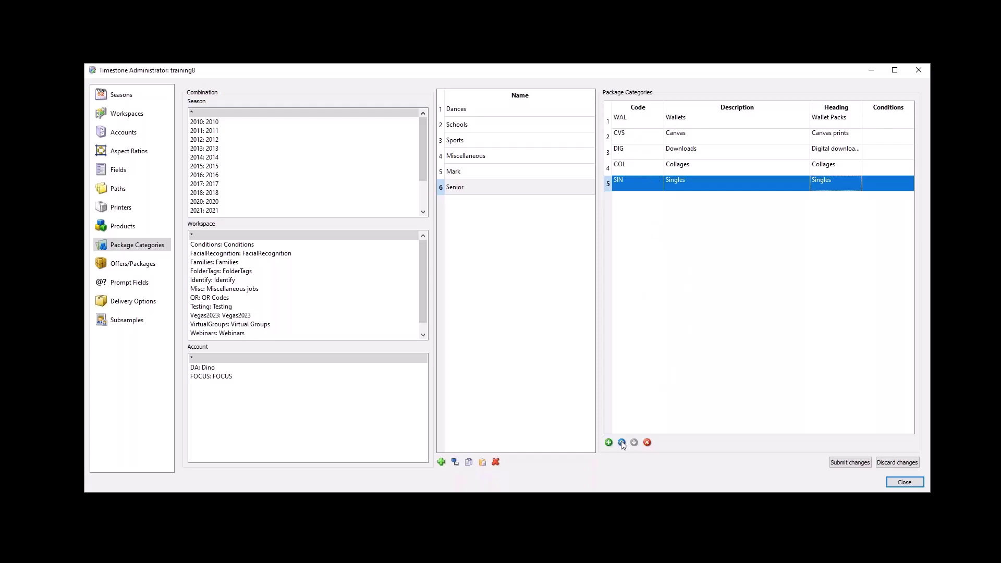
Move the Singles category up two places and back down to the end of the list.
left_click(621, 443)
left_click(622, 443)
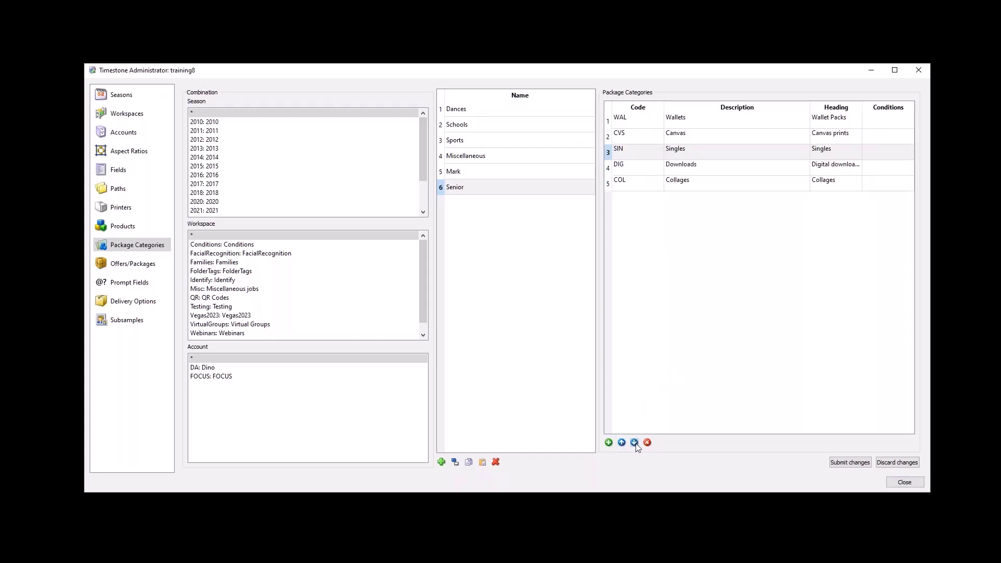
left_click(635, 443)
left_click(634, 443)
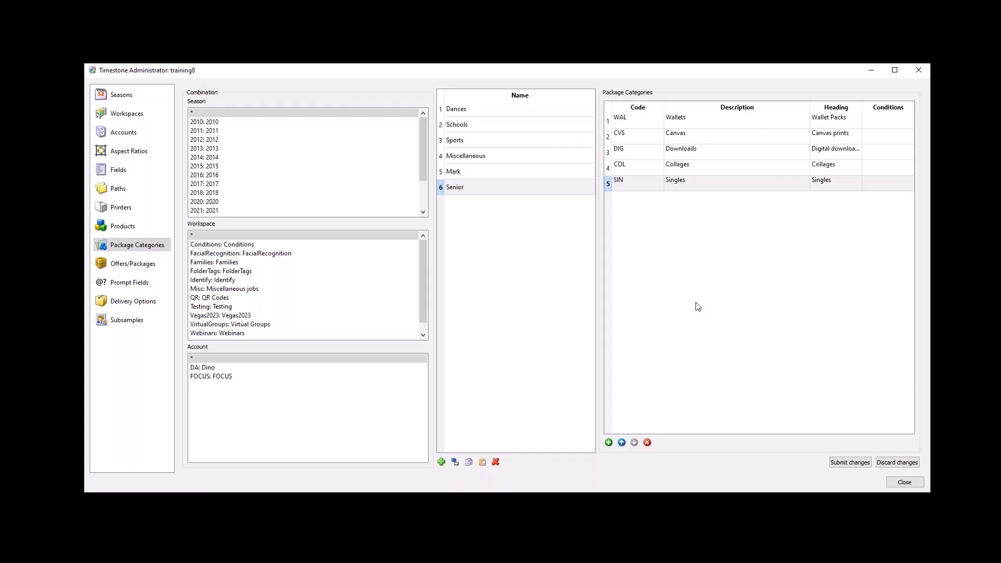
Submit the new categories and assign the Senior category set to the Seniors offer.
left_click(840, 466)
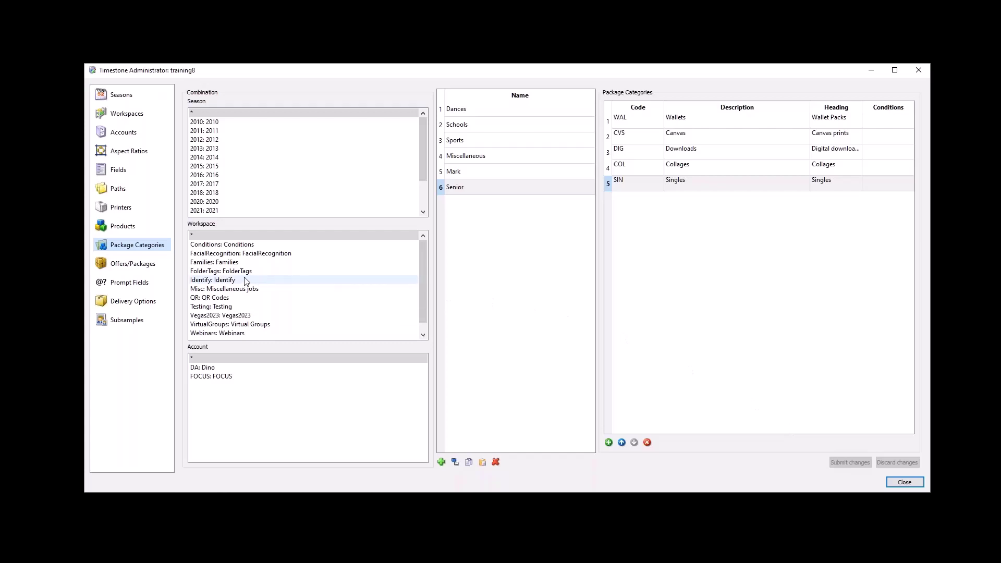
left_click(121, 265)
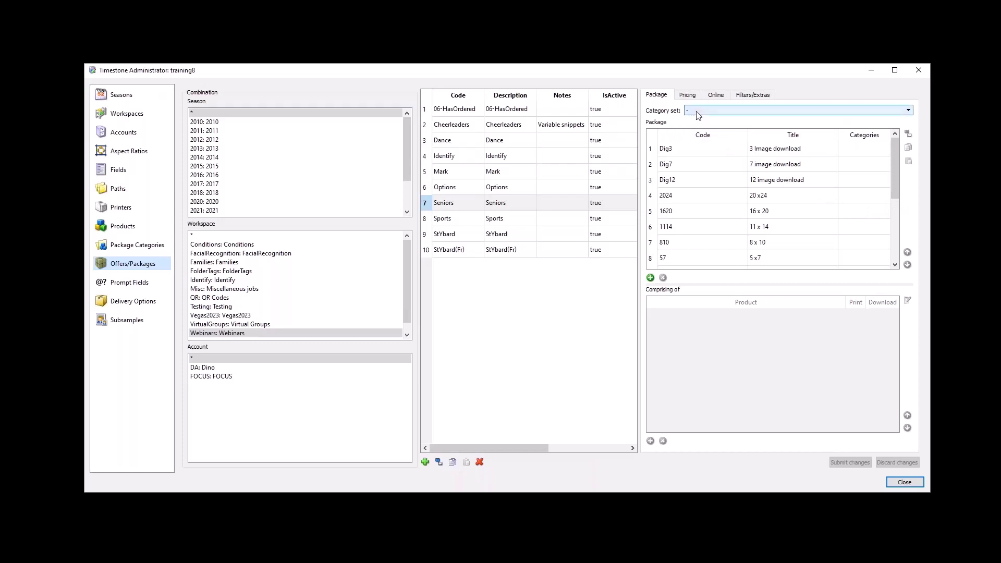
left_click(770, 115)
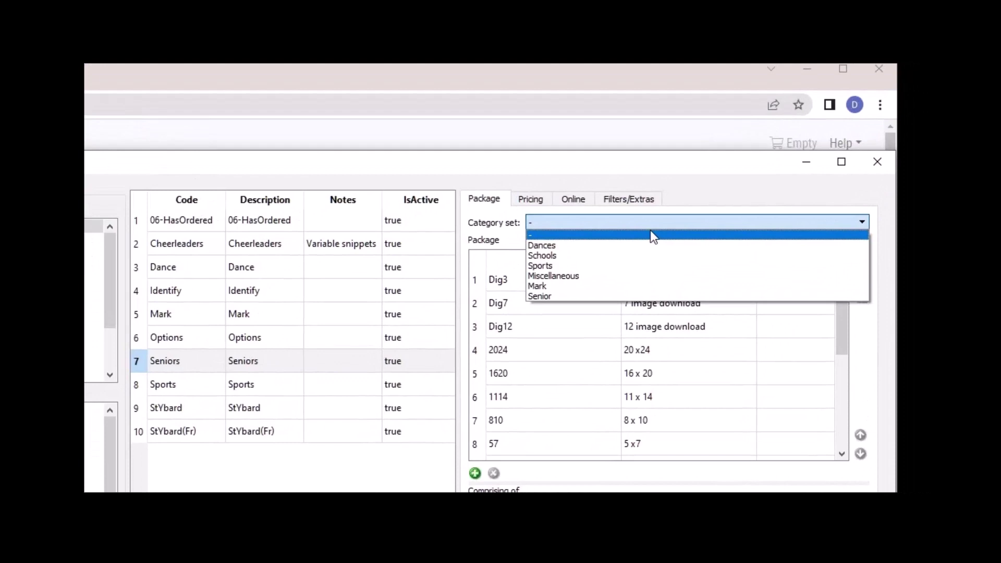
left_click(570, 296)
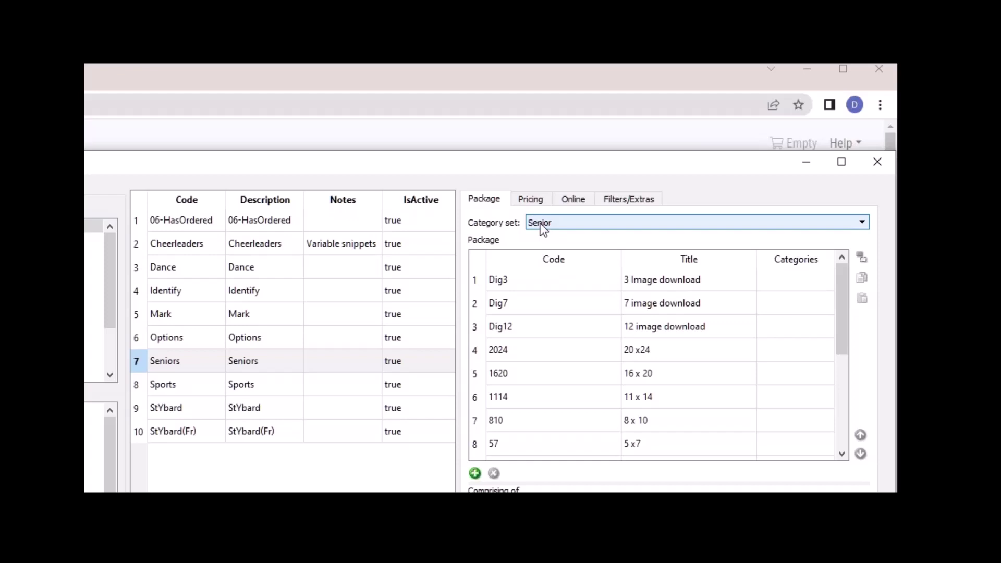
View the Senior categories that can be assigned to the 3 Image download package.
left_click(800, 291)
left_click(798, 287)
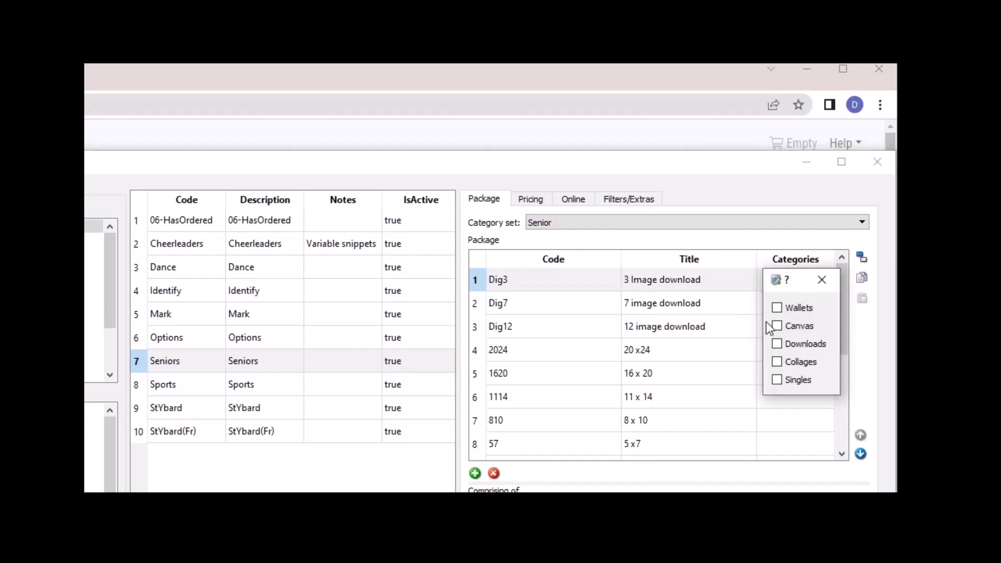
left_click_drag(765, 323, 664, 355)
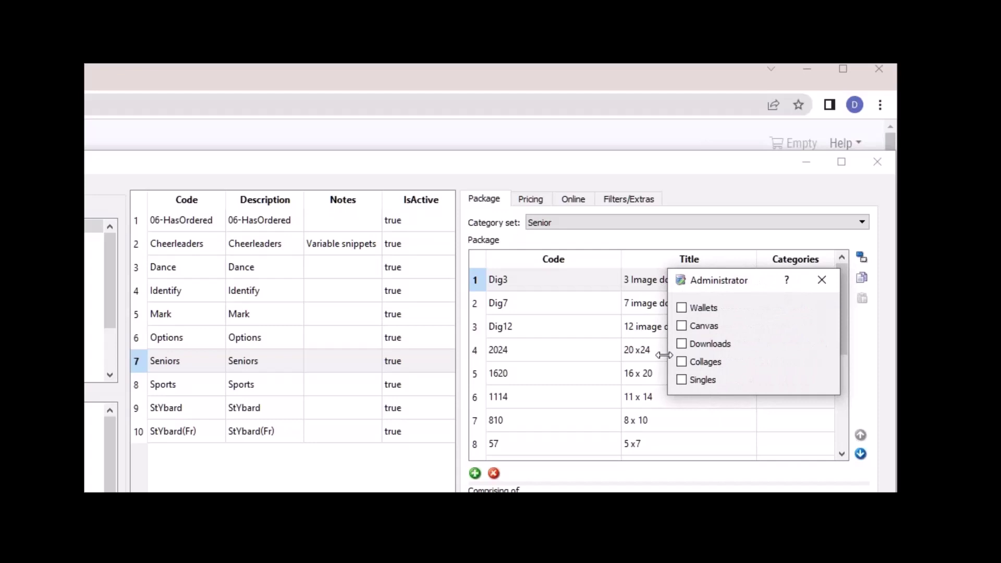
left_click(824, 281)
Switch the offer's category set to Sports, view the choices for the 3 Image download package, and return to Senior.
left_click(577, 223)
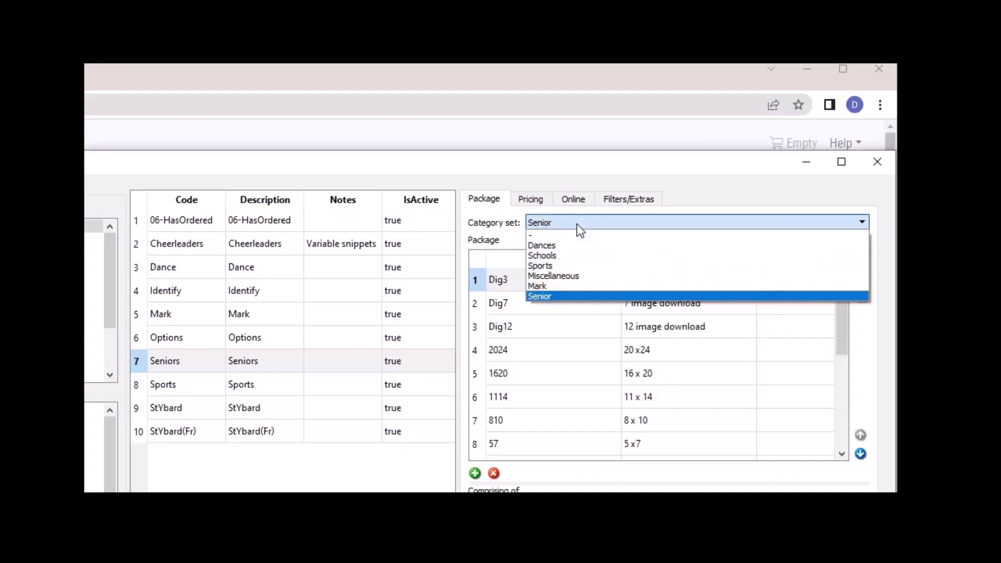
left_click(563, 267)
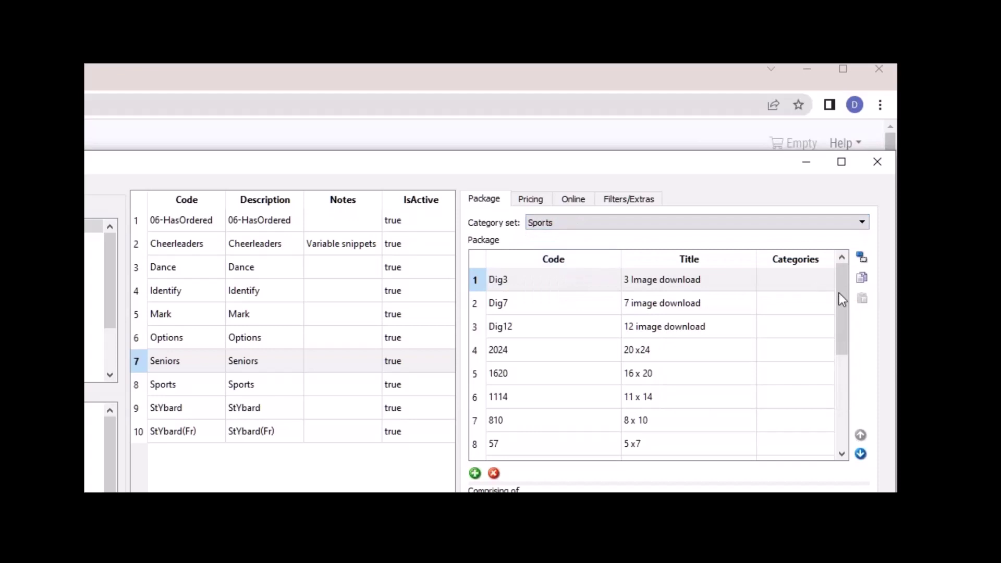
left_click(776, 286)
left_click(778, 292)
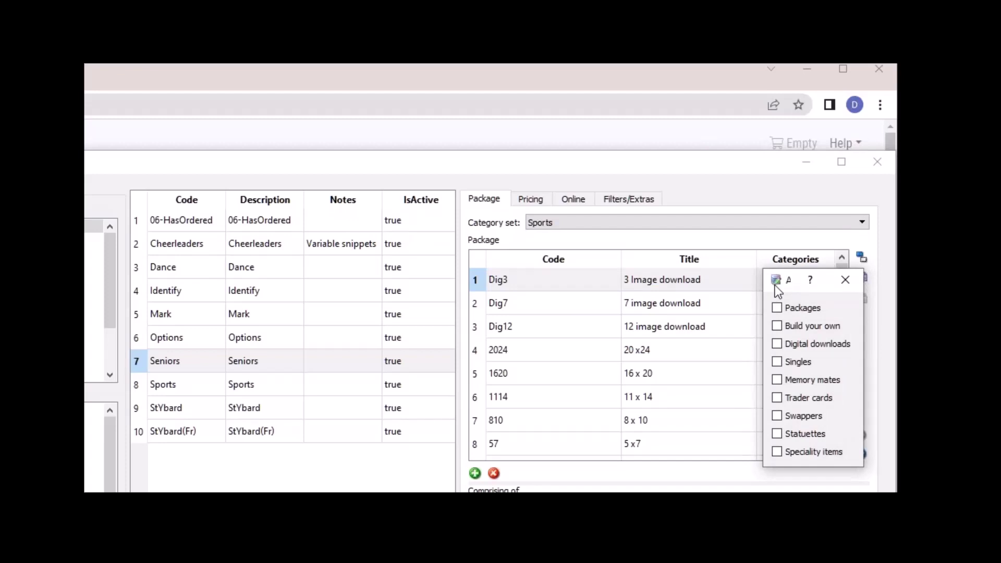
left_click(845, 280)
left_click(605, 222)
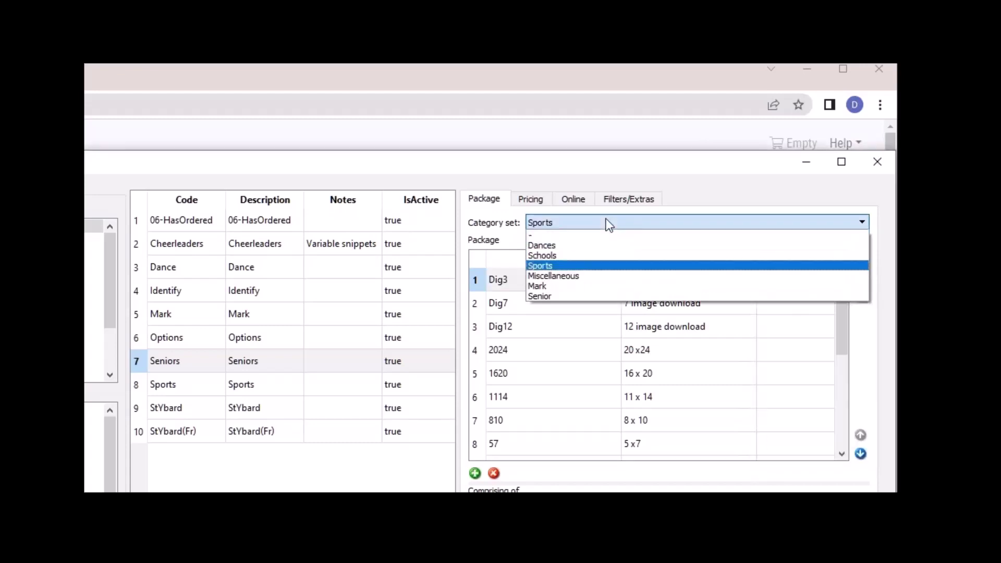
left_click(569, 296)
Assign the Downloads category to the 3, 7 and 12 image download packages.
left_click(795, 286)
left_click(794, 286)
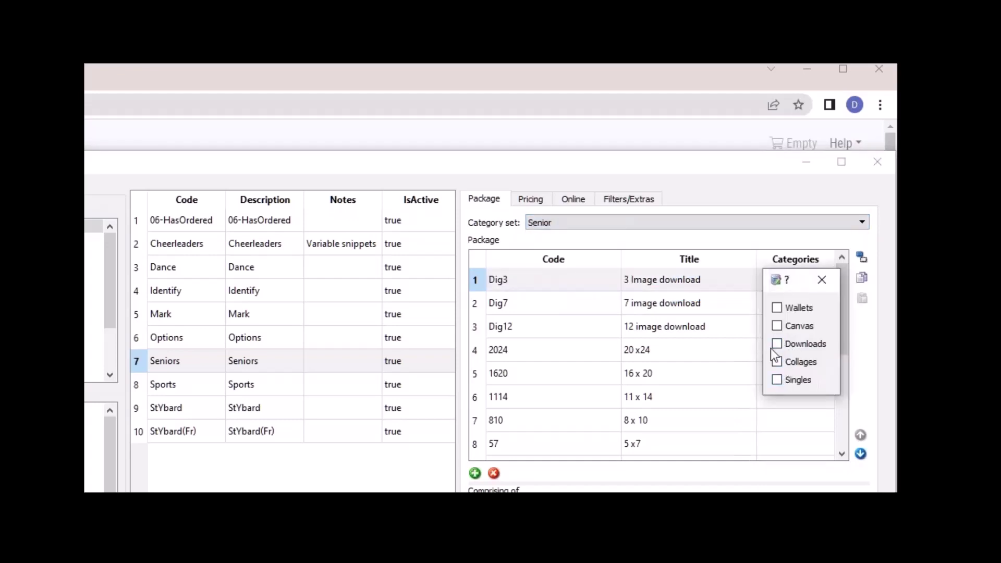
left_click(778, 344)
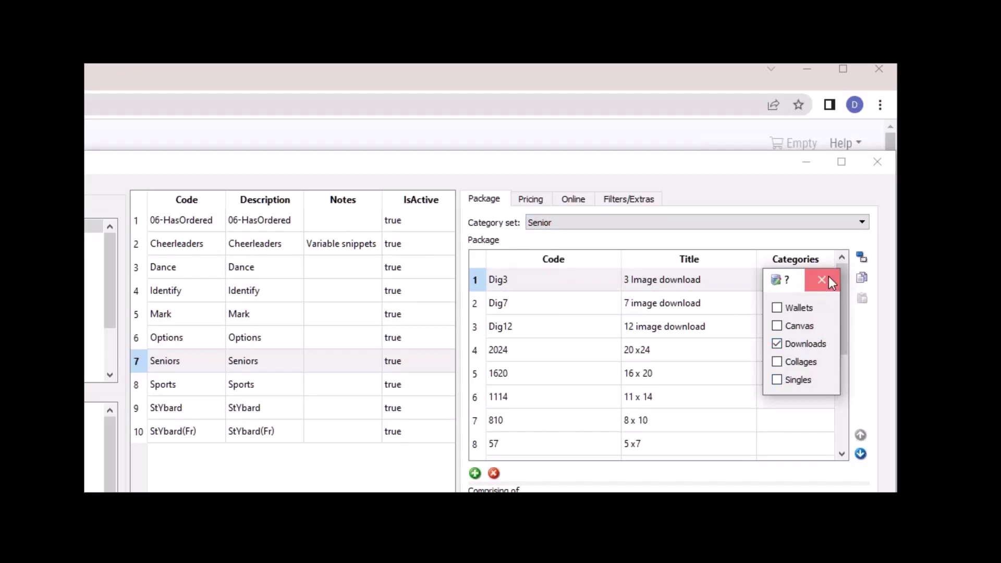
left_click(828, 281)
left_click(796, 303)
left_click(796, 303)
left_click(778, 367)
left_click(822, 303)
left_click(774, 334)
left_click(773, 333)
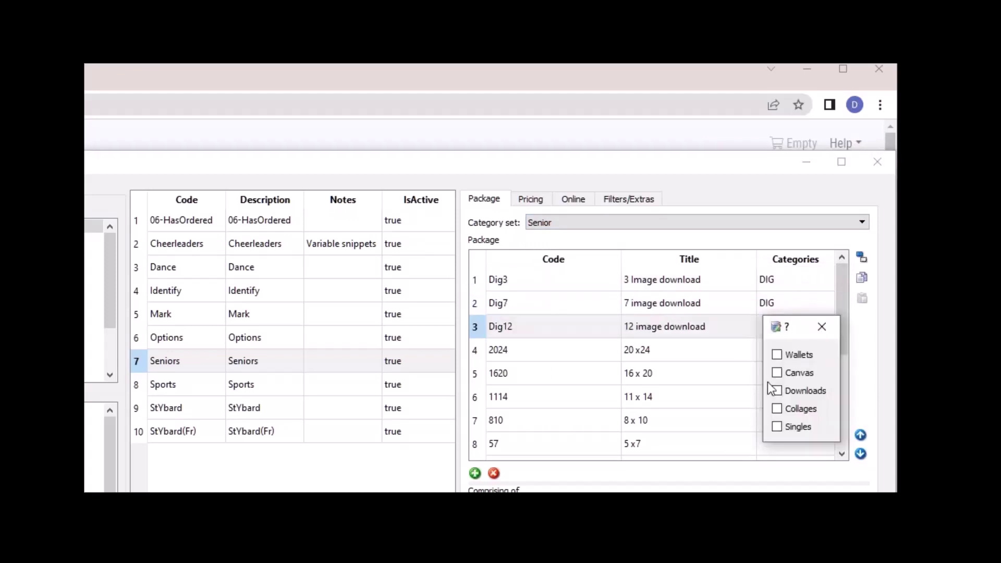
left_click(778, 392)
left_click(822, 329)
Assign the Singles category to the 20 x24, 16 x 20, 11 x 14 and 8 x 10 packages.
left_click(787, 359)
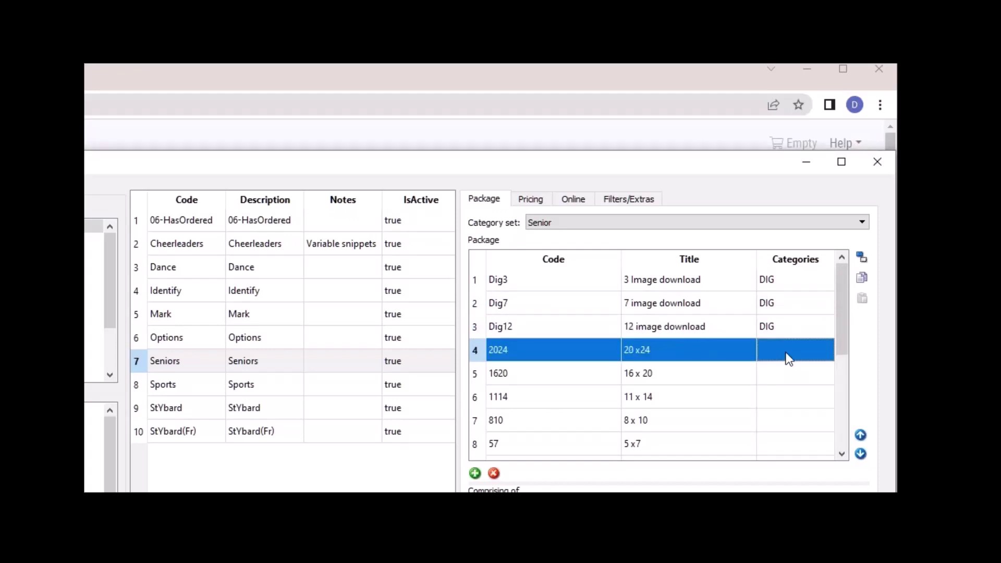
left_click(777, 450)
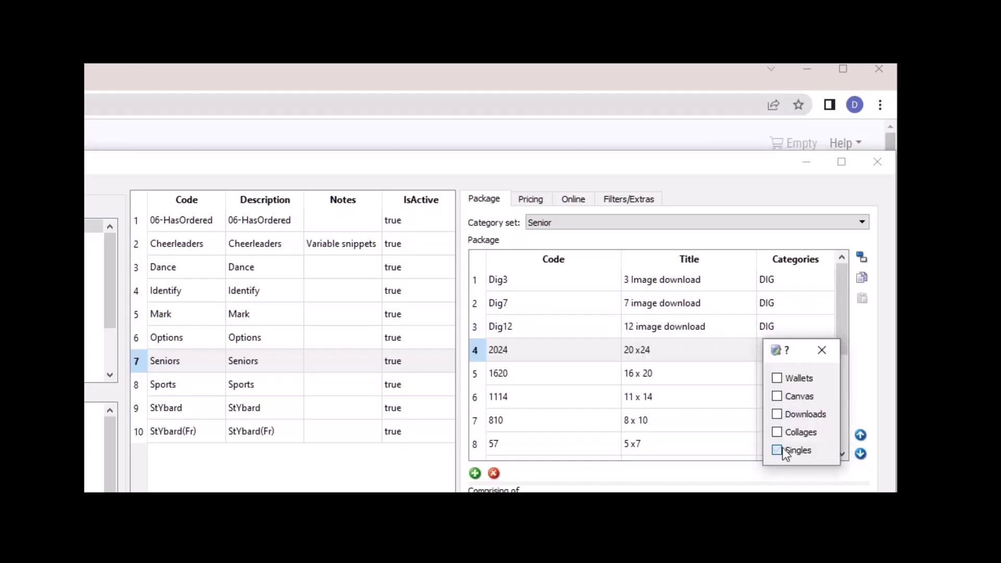
left_click(823, 350)
left_click(792, 373)
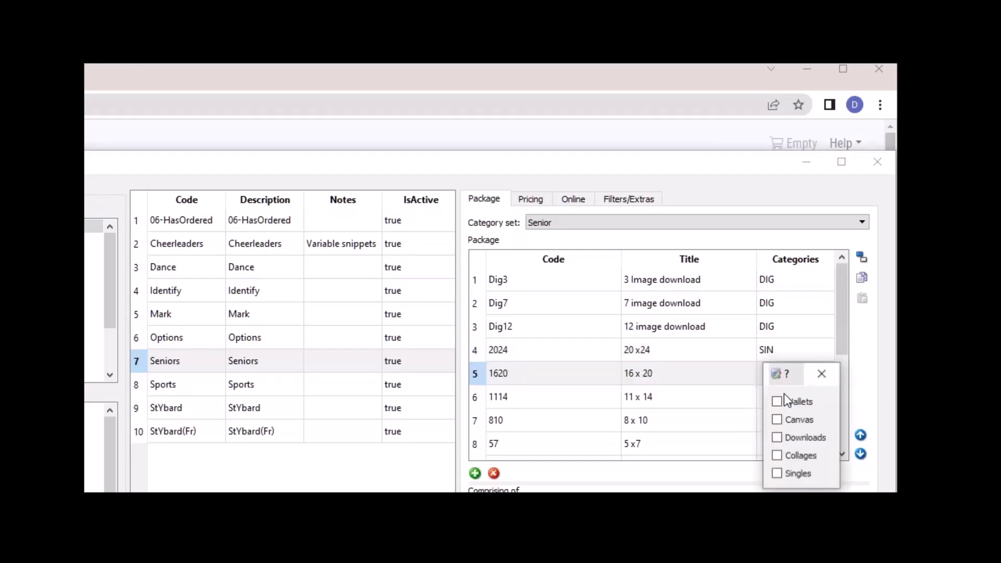
left_click(777, 474)
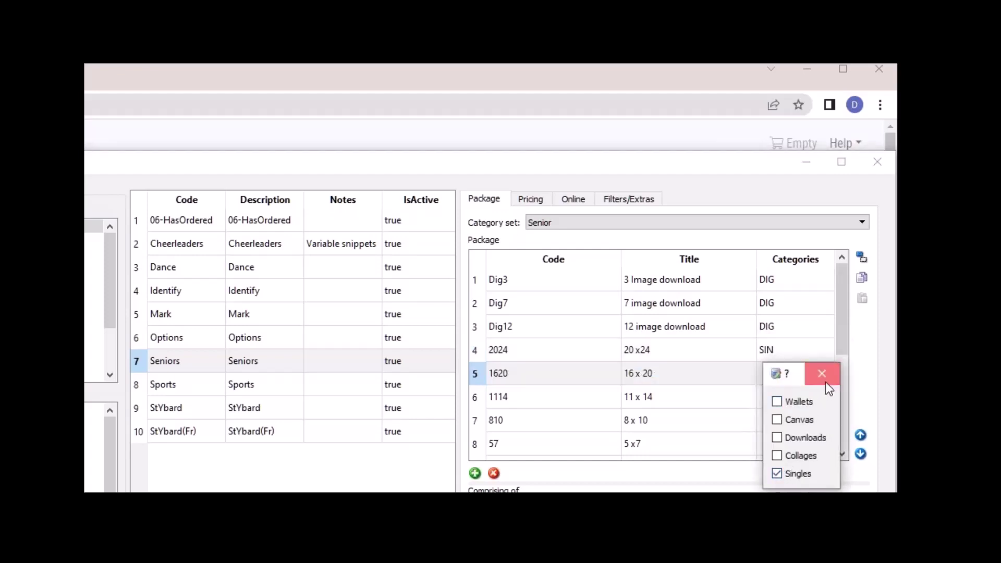
left_click(823, 373)
left_click(788, 397)
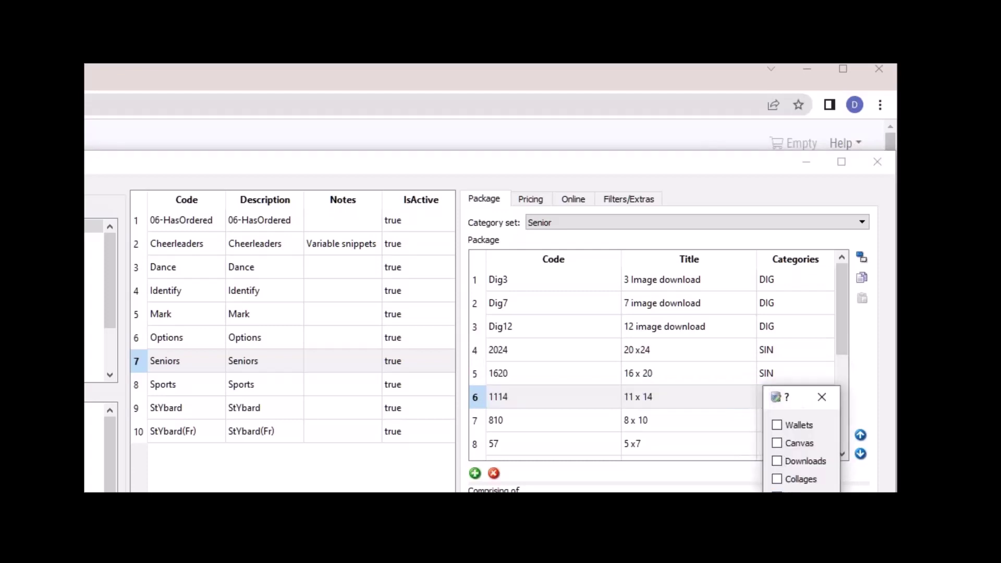
left_click(822, 397)
left_click(792, 422)
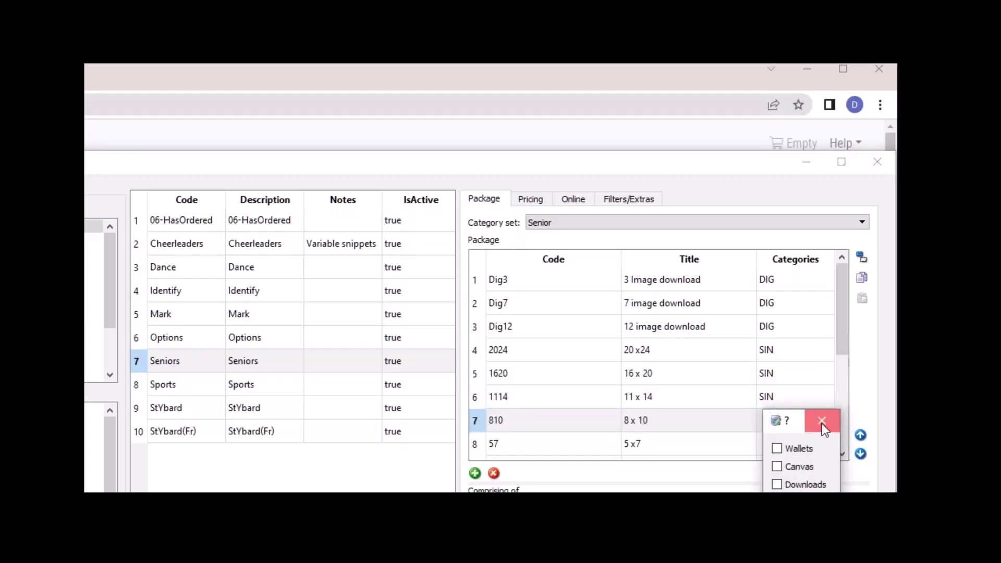
left_click(822, 423)
Assign the Singles category to the 5 x7 package.
left_click(843, 454)
left_click(842, 454)
left_click(842, 454)
left_click(843, 453)
left_click(842, 453)
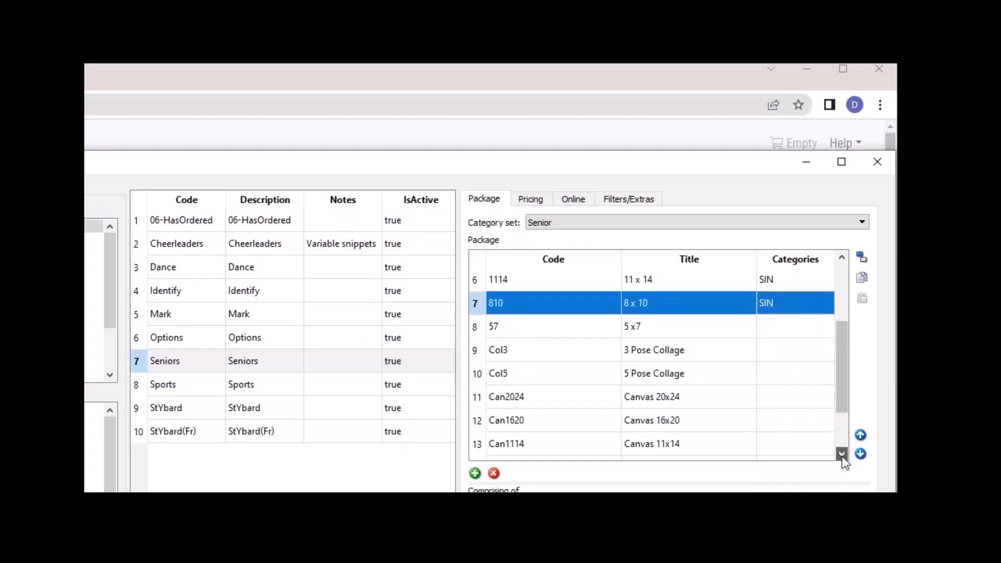
left_click(842, 453)
left_click(793, 308)
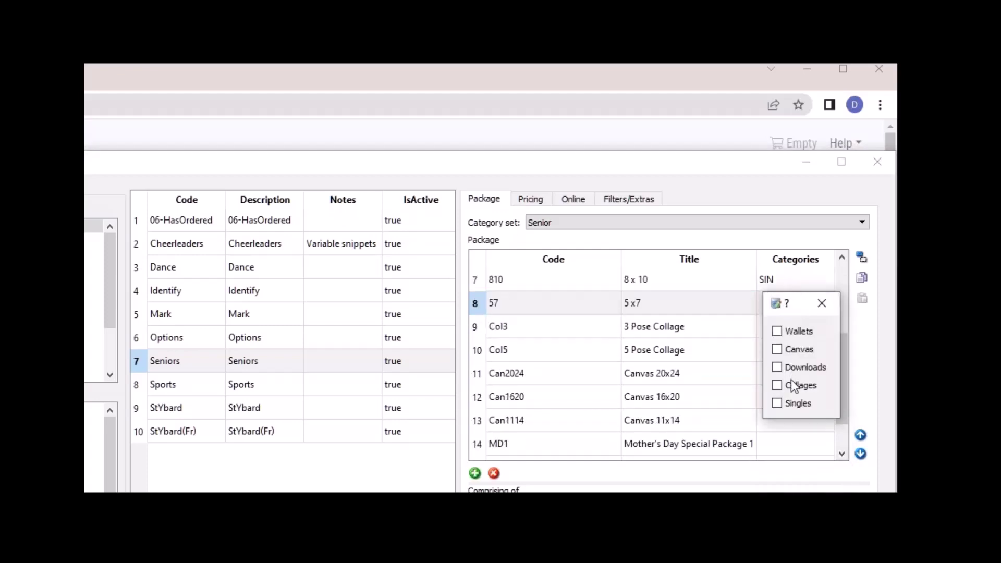
left_click(822, 304)
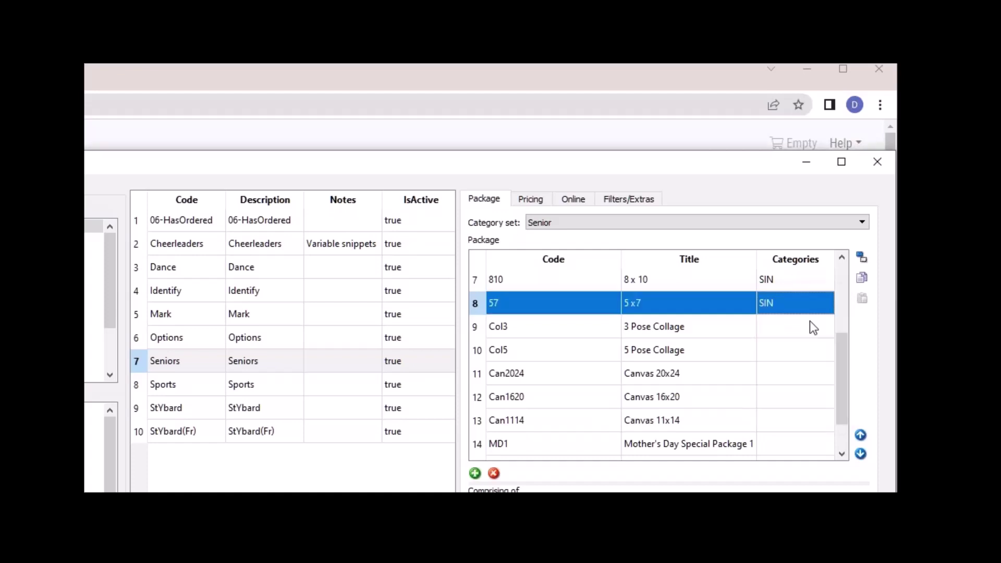
Assign the Collages category to the 3 Pose Collage and 5 Pose Collage packages.
left_click(809, 328)
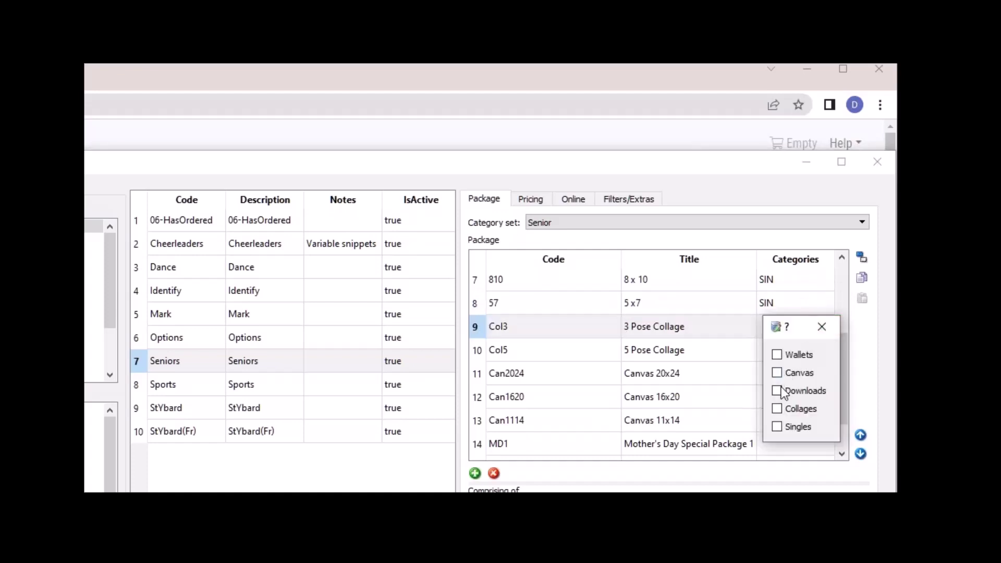
left_click(777, 409)
left_click(827, 331)
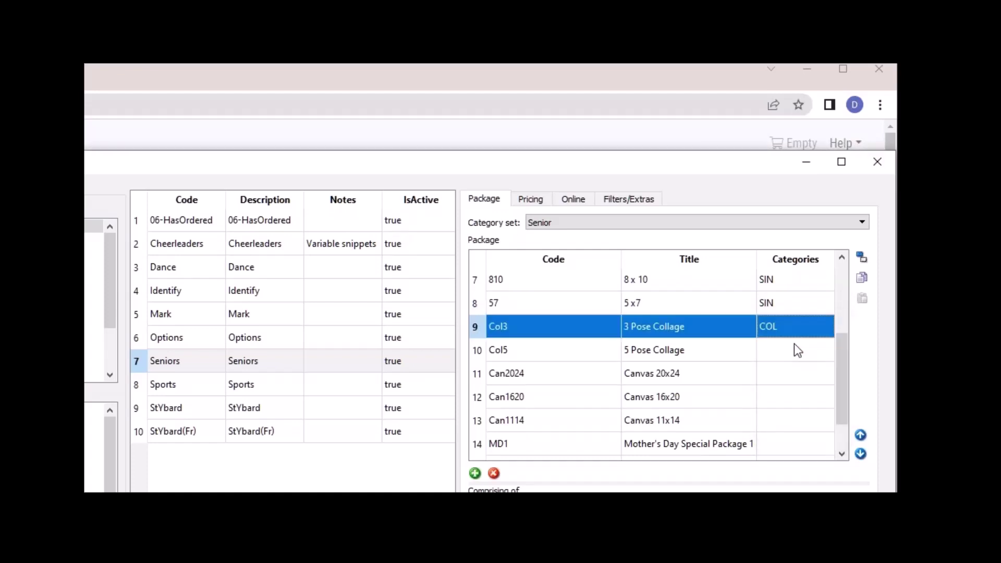
left_click(793, 348)
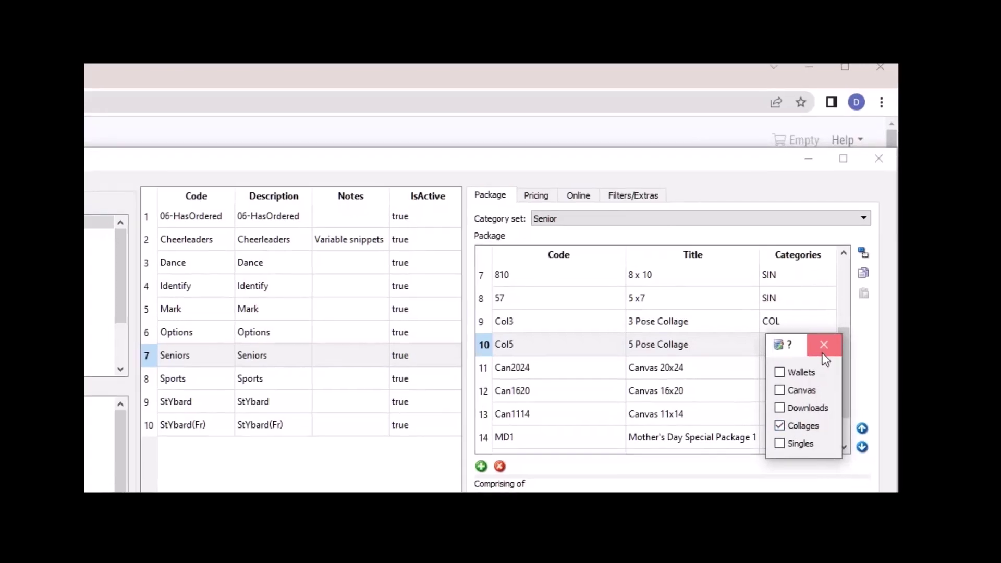
left_click(822, 350)
Assign the Canvas category to the Canvas 20x24, 16x20 and 11x14 packages and submit the changes.
left_click(783, 373)
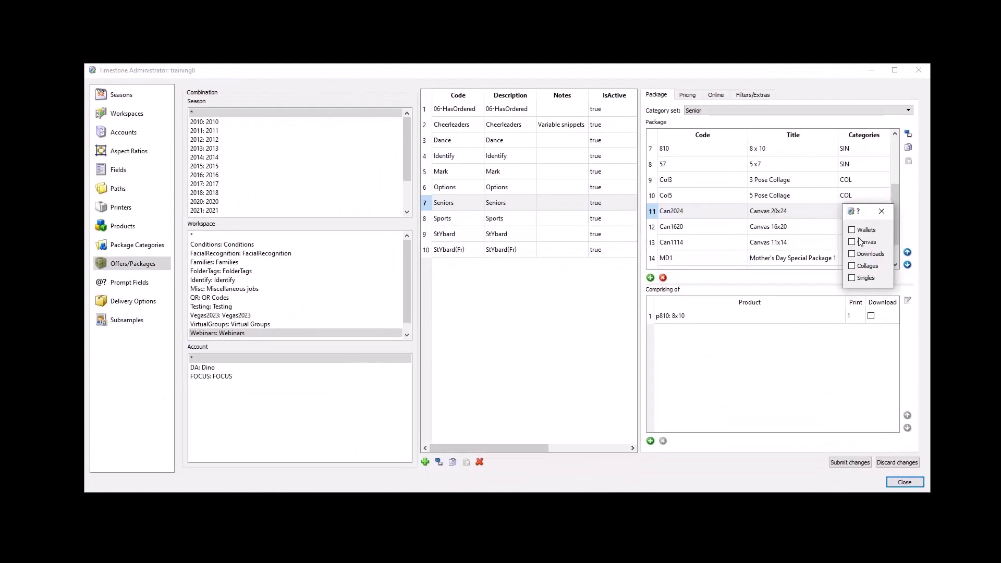
left_click(860, 242)
left_click(881, 212)
left_click(844, 229)
left_click(844, 233)
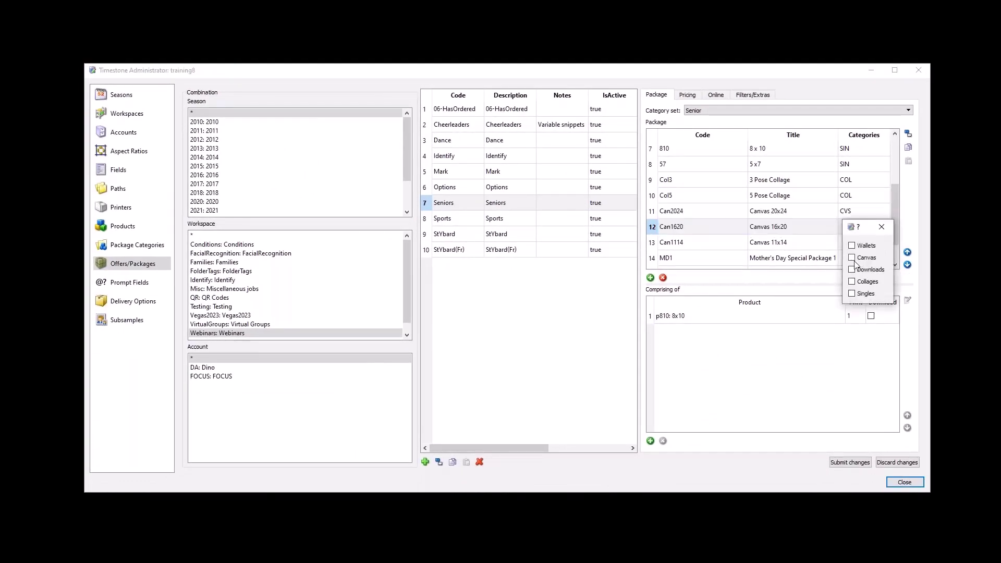
left_click(853, 257)
left_click(882, 228)
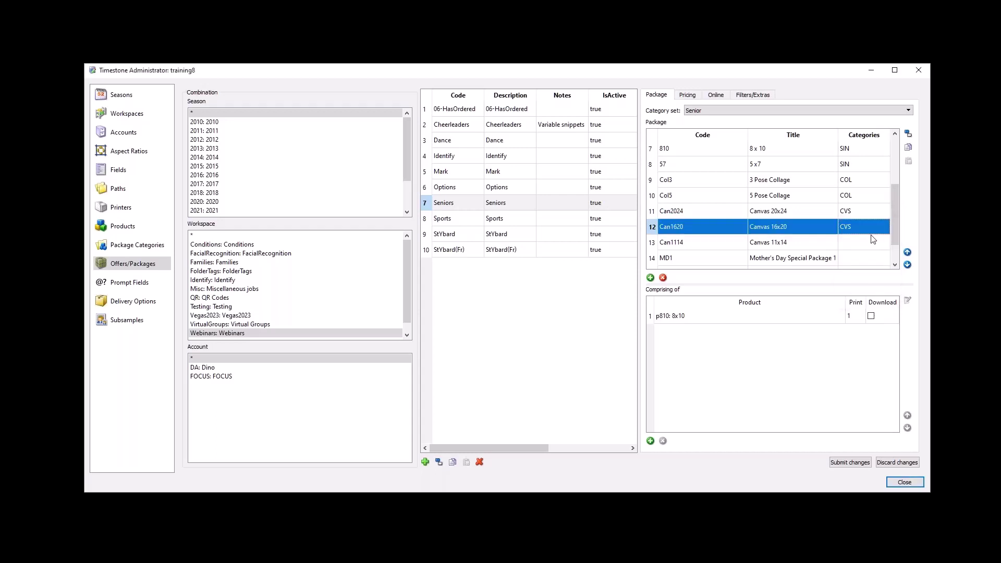
left_click(841, 247)
left_click(841, 247)
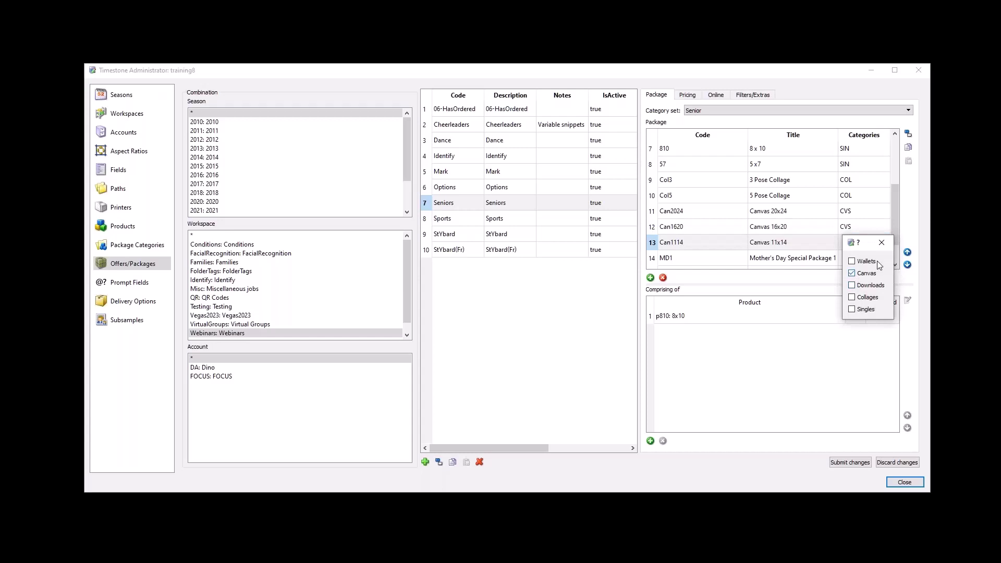
left_click(890, 245)
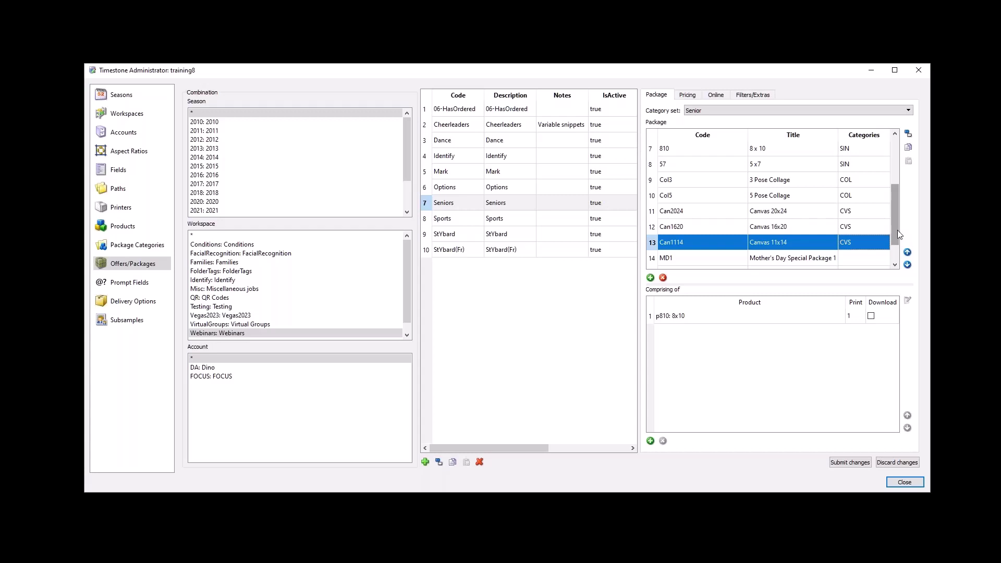
left_click_drag(897, 230, 891, 241)
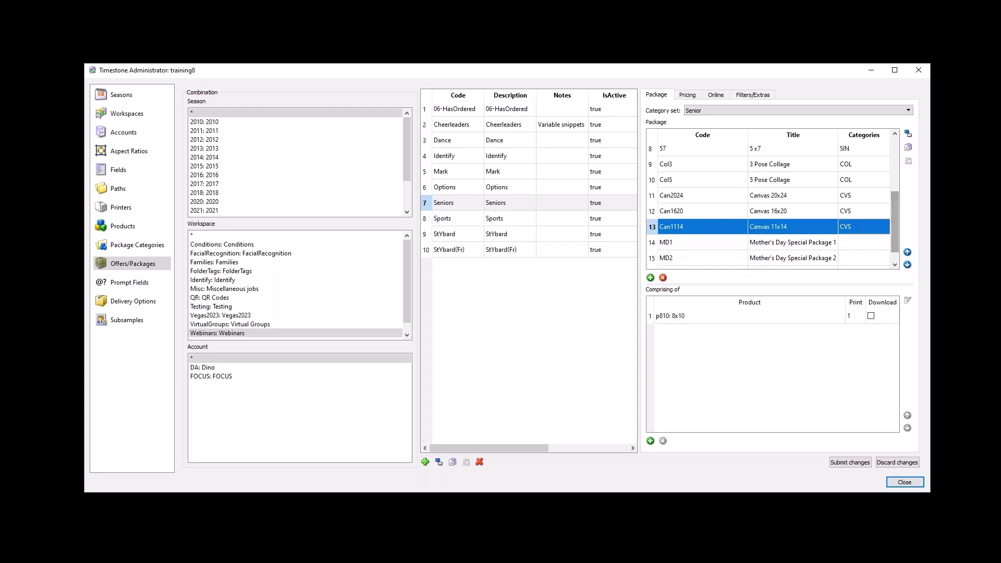
left_click(855, 465)
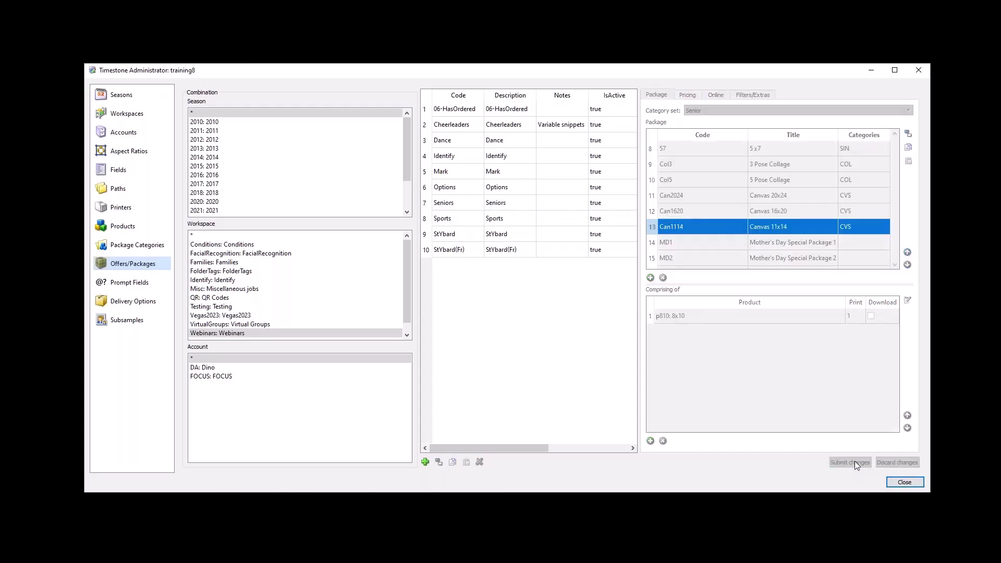
Review the Miscellaneous package category set and switch the Seniors offer's category set to Miscellaneous.
left_click(146, 246)
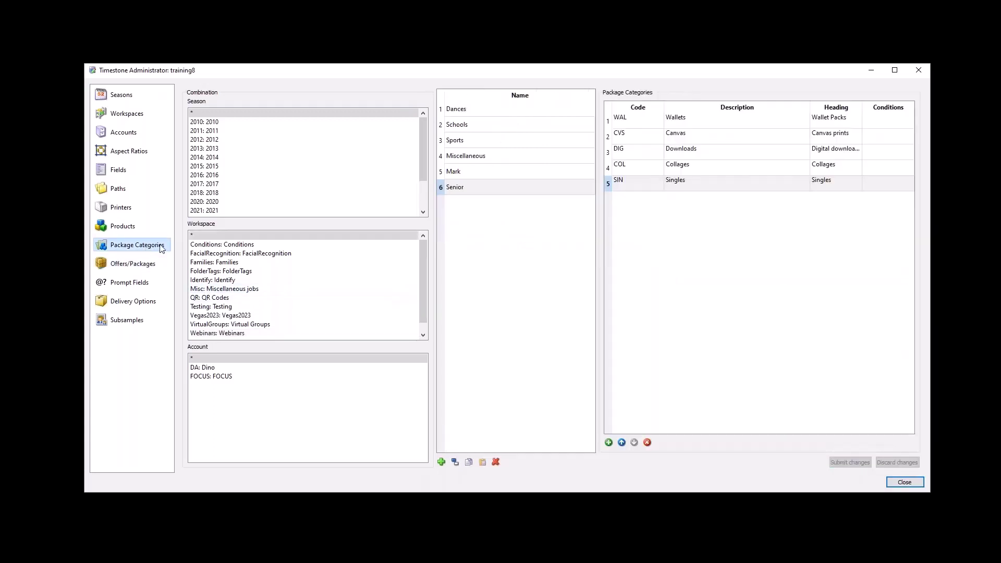
left_click(477, 156)
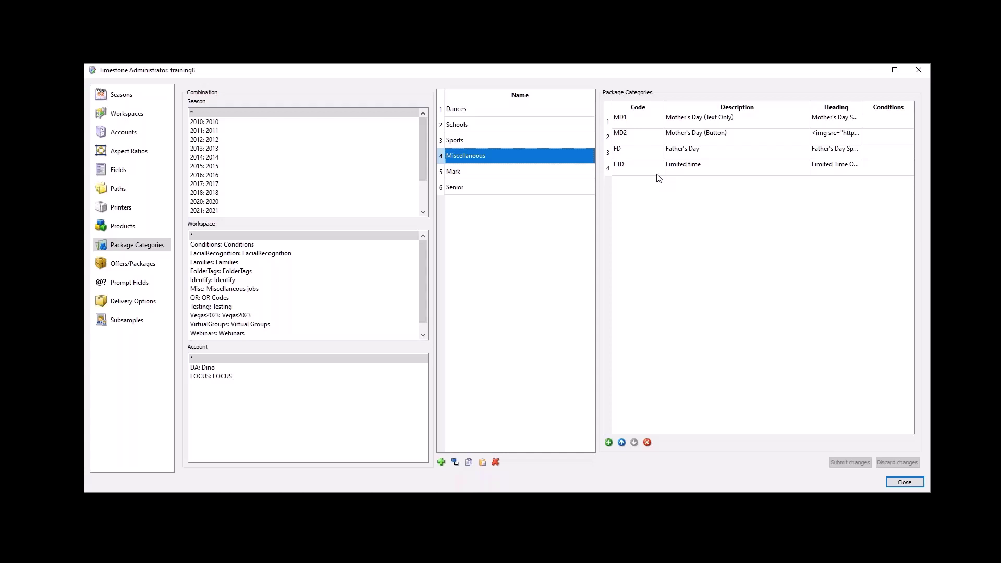
left_click(134, 267)
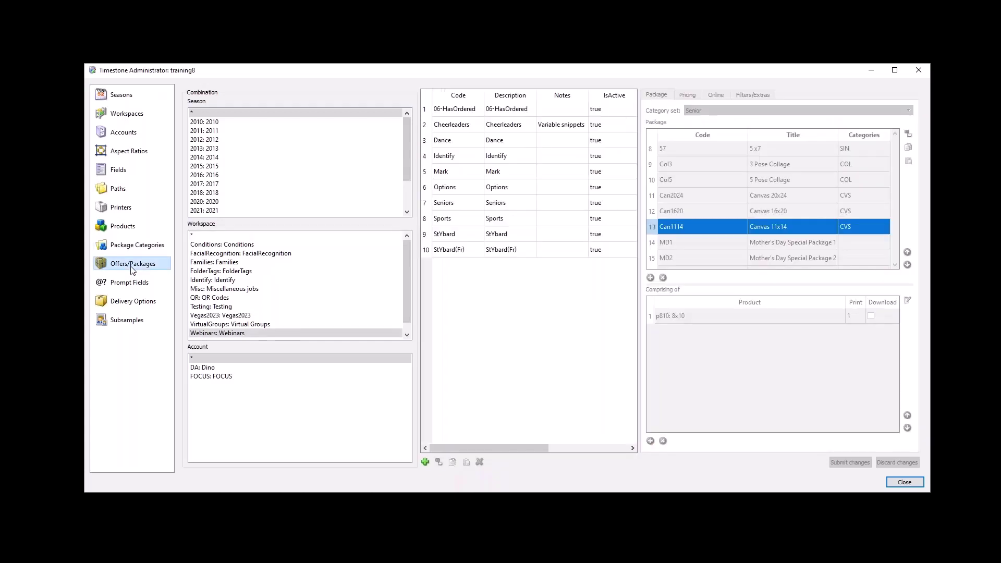
left_click(454, 207)
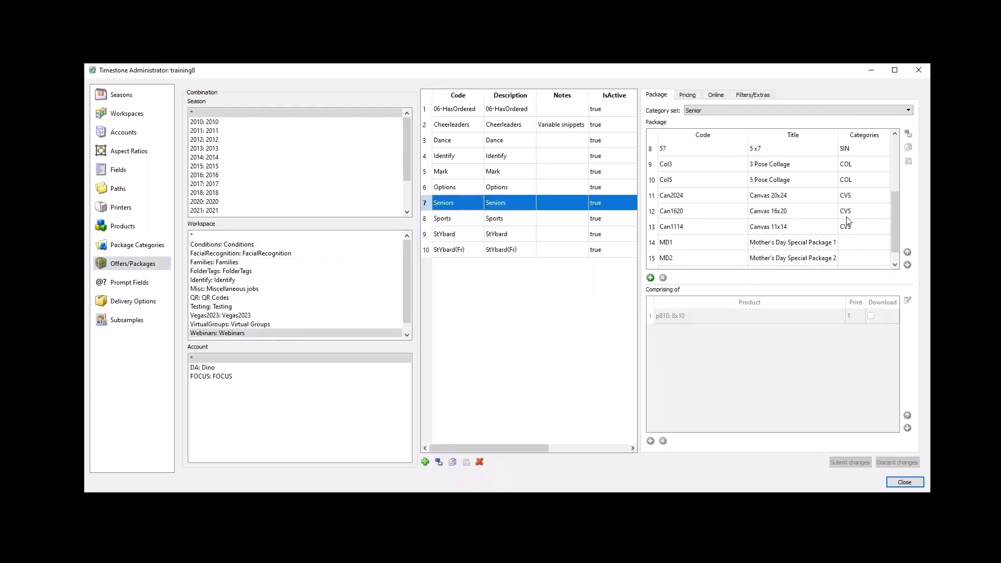
left_click(733, 111)
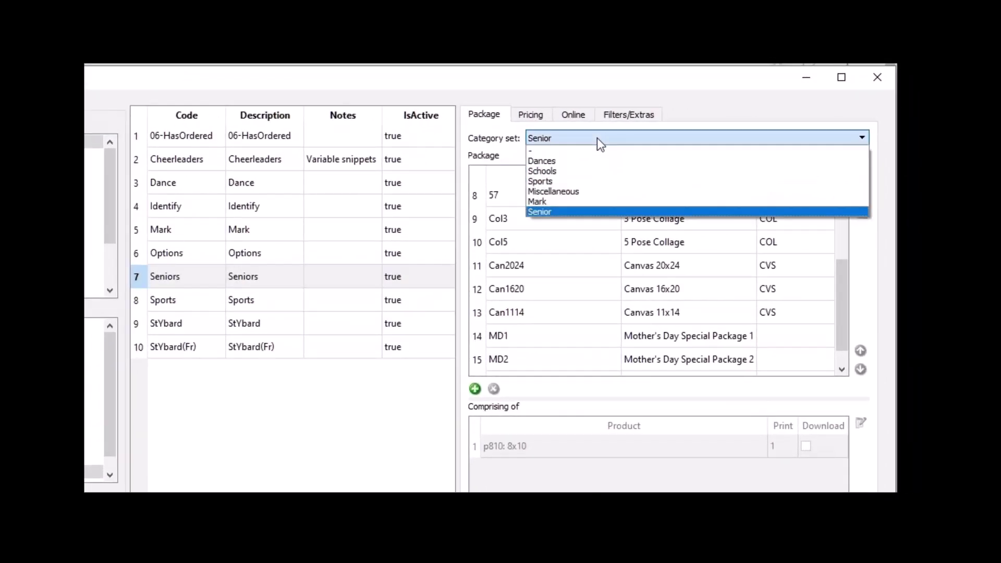
left_click(553, 191)
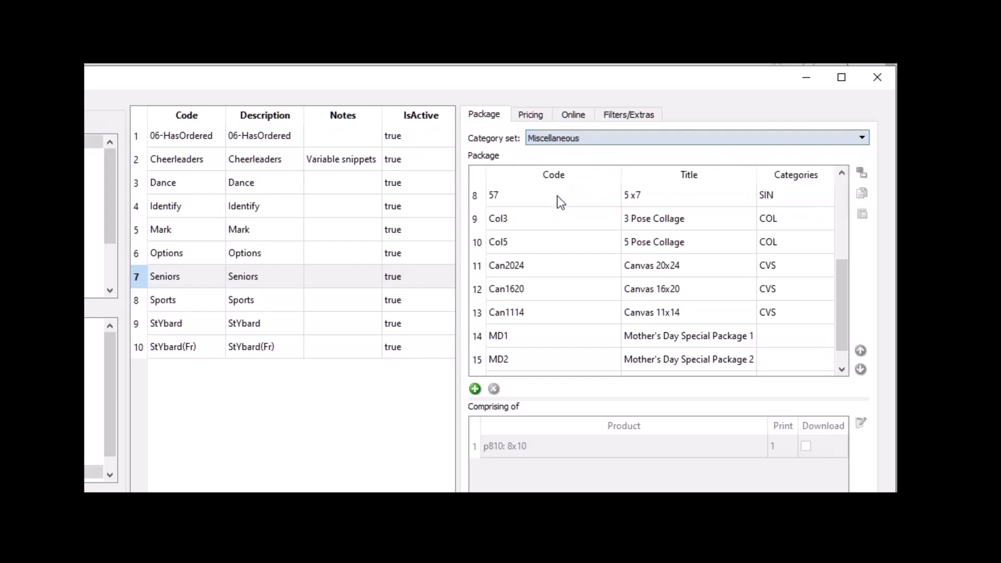
Assign the Mother's Day (Text Only) category to Mother's Day Special Package 1 and Package 2.
left_click(775, 336)
left_click(775, 336)
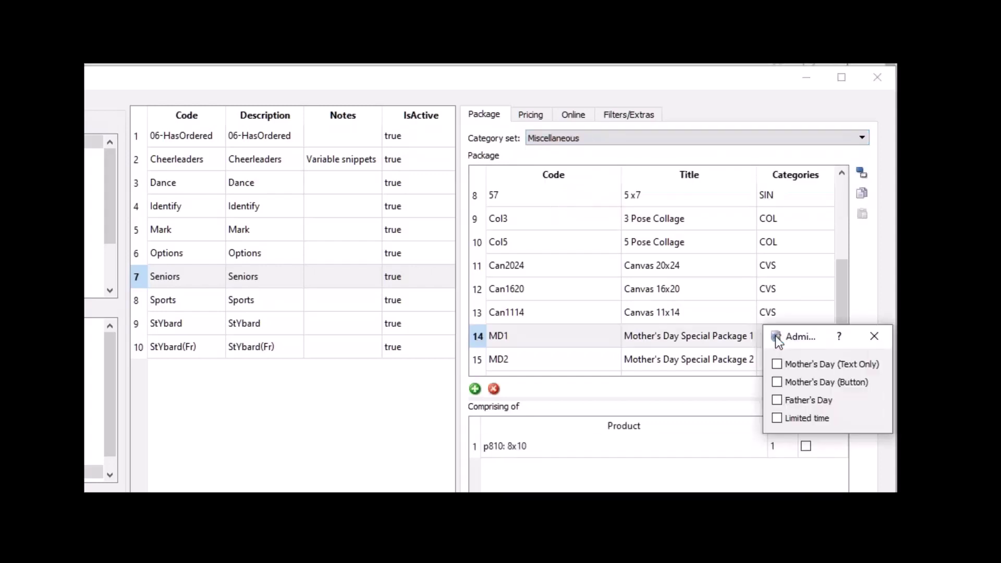
left_click(776, 365)
left_click(874, 337)
left_click(777, 364)
left_click(777, 363)
left_click(782, 389)
left_click(885, 363)
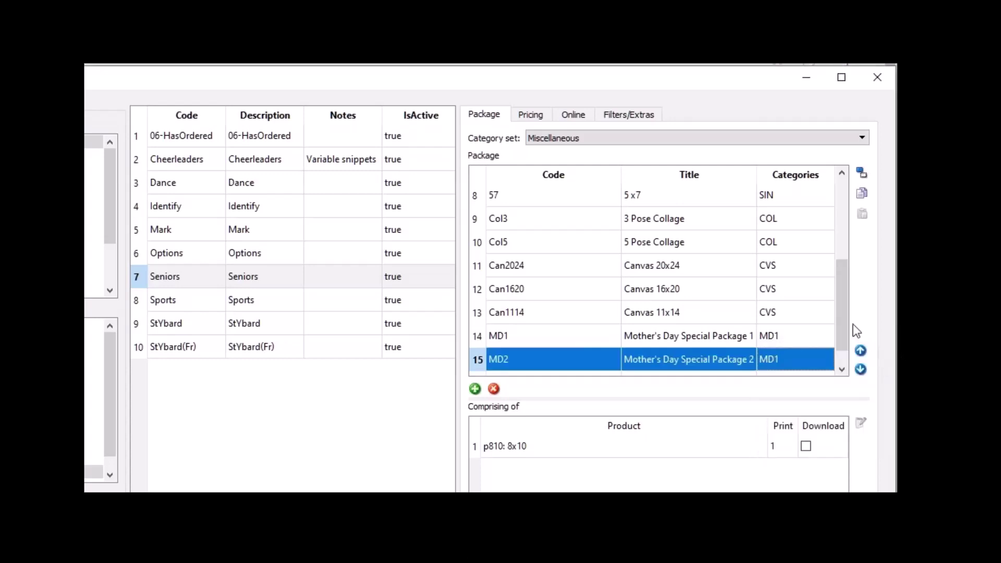
Assign the Mother's Day (Text Only) category to Mother's Day Special Package 3.
left_click_drag(844, 320, 846, 360)
left_click(800, 364)
left_click(800, 364)
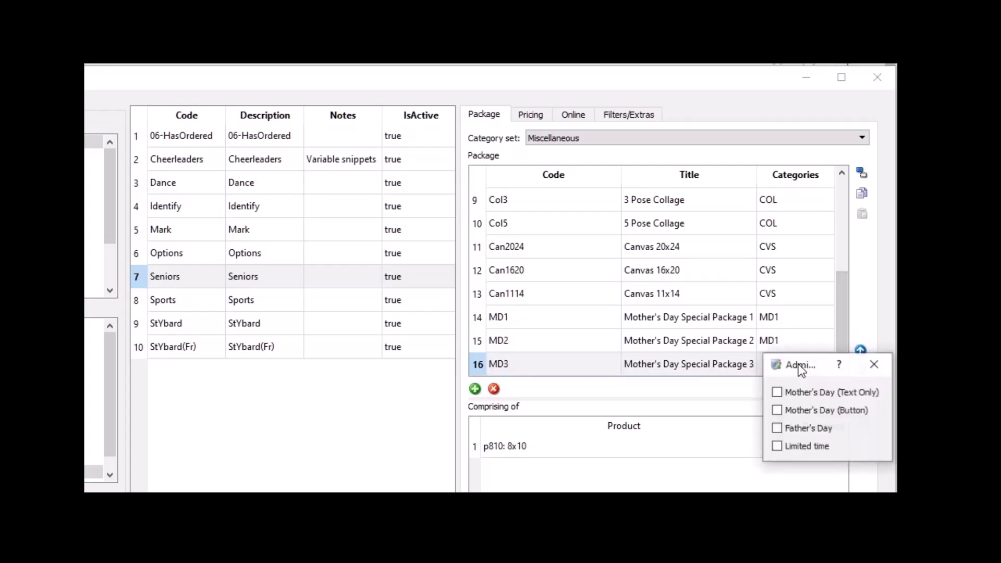
left_click(791, 392)
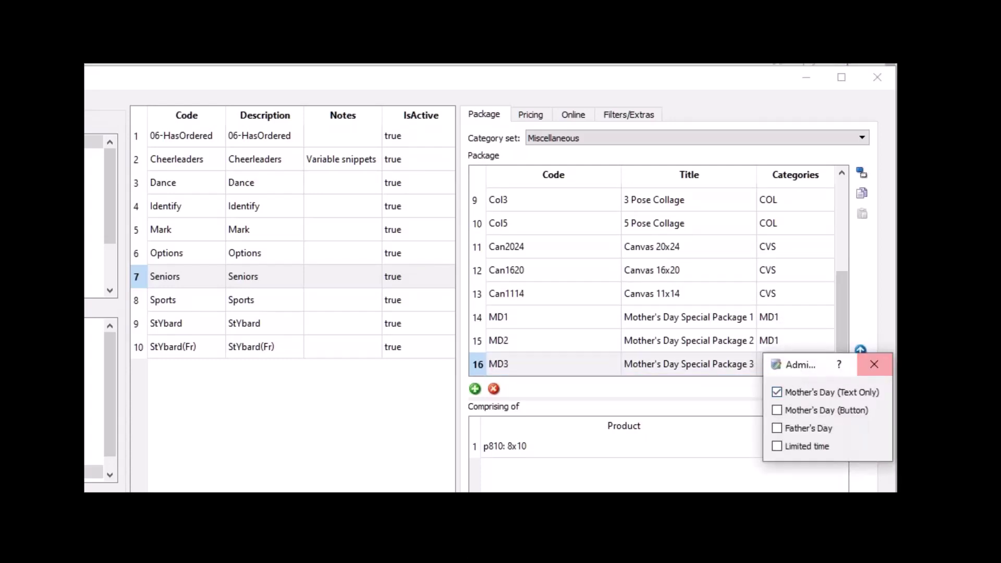
left_click(888, 367)
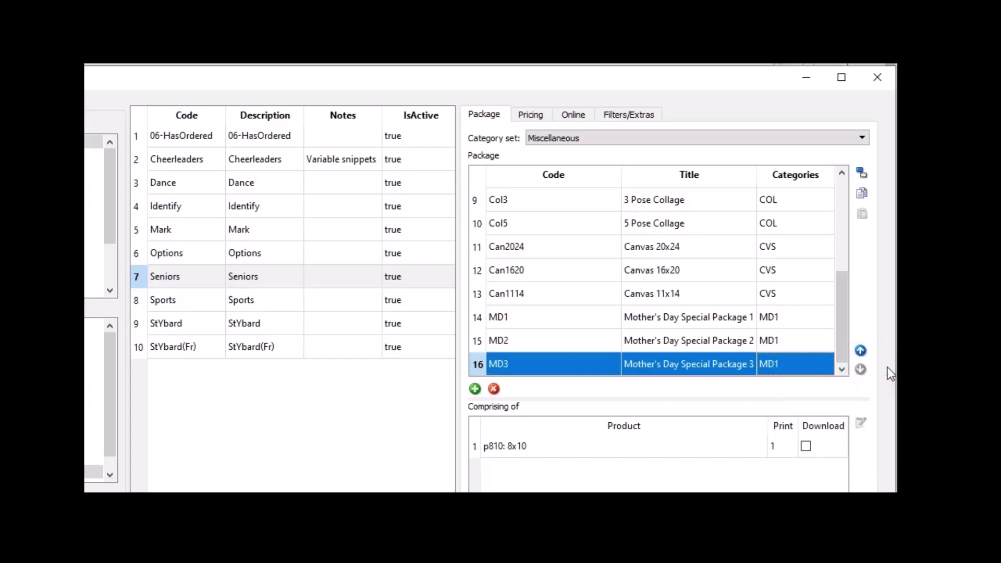
Review the categories assigned to the other packages in the Seniors offer.
mouse_move(843, 346)
left_mouse_down()
mouse_move(843, 287)
mouse_move(836, 349)
left_mouse_up()
left_click(778, 267)
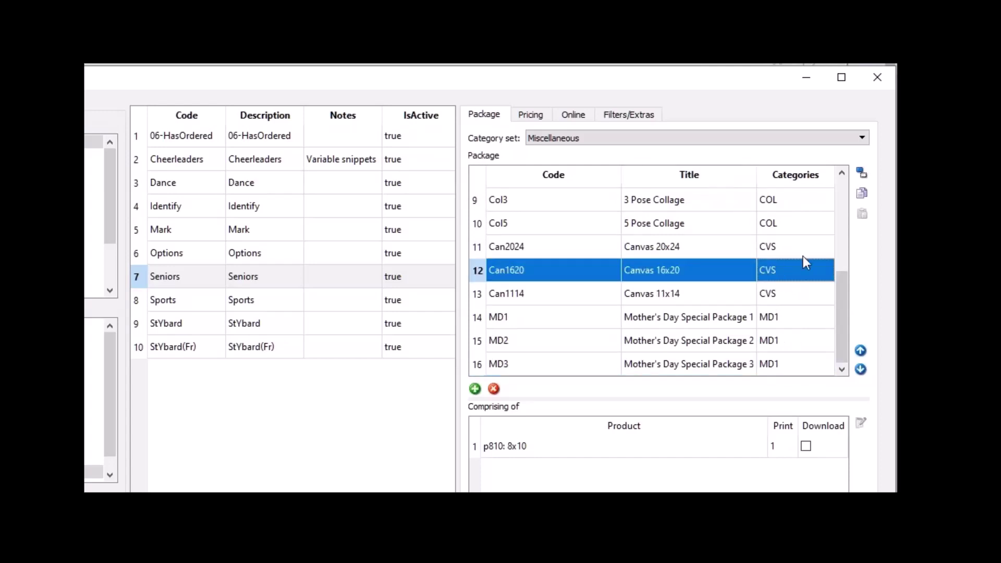
left_click_drag(840, 289, 836, 209)
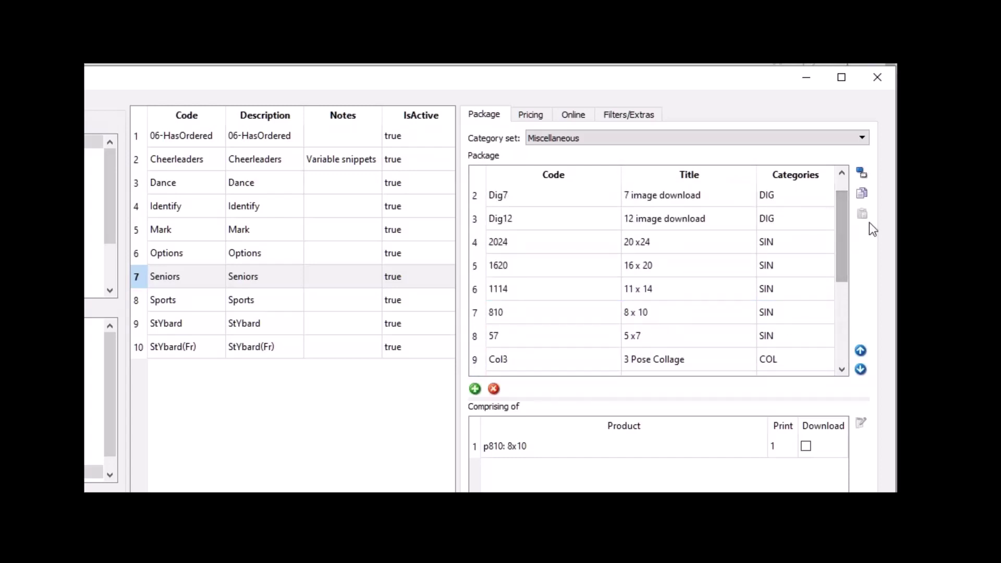
Check the 7 image download package's category choices under Miscellaneous and switch the Seniors offer's category set to Senior.
left_click(788, 201)
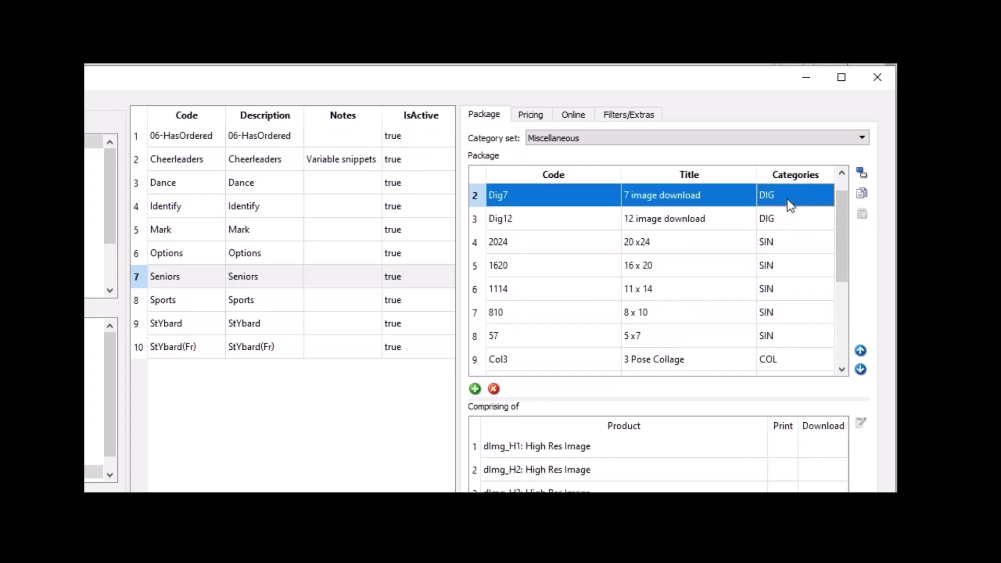
left_click(788, 202)
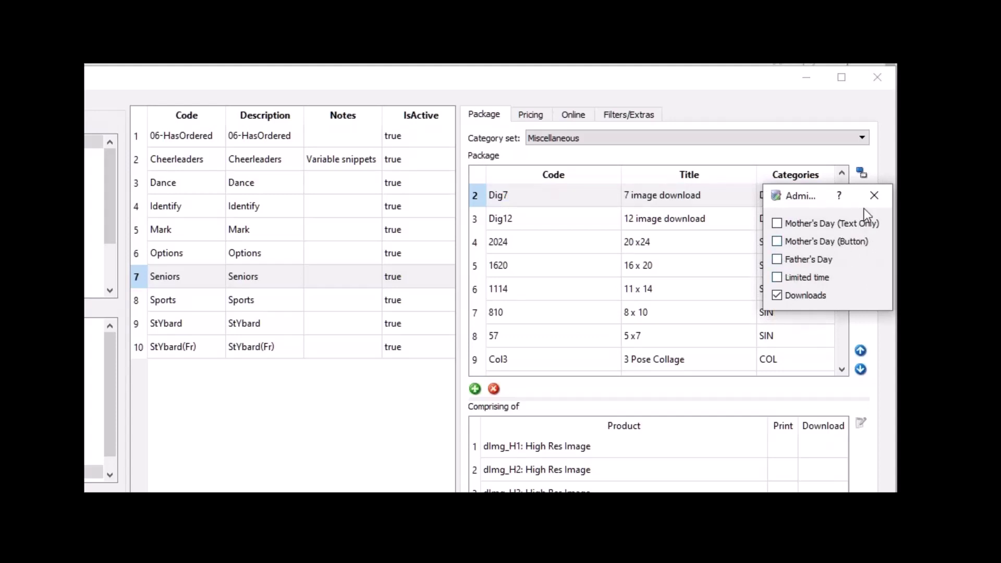
left_click(874, 194)
left_click(652, 139)
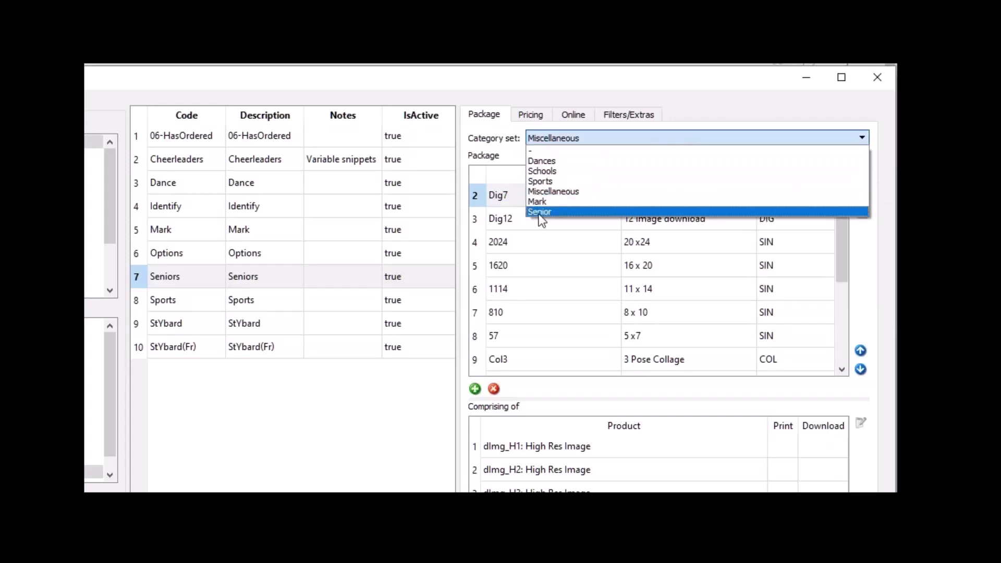
left_click(751, 212)
Add the Collages and Canvas categories to the 7 image download package, keeping Downloads, and recheck its category list.
left_click(775, 199)
left_click(775, 200)
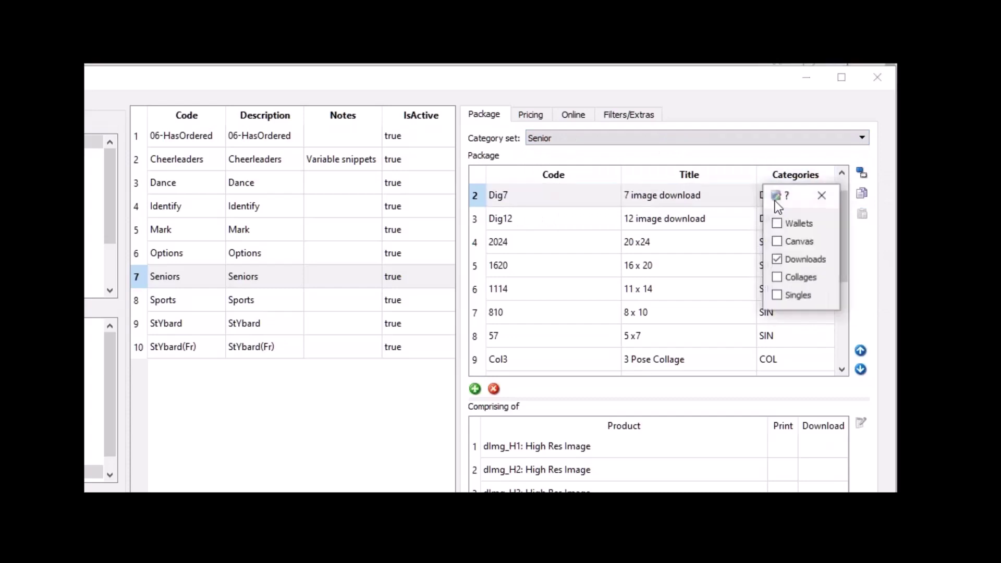
left_click(777, 284)
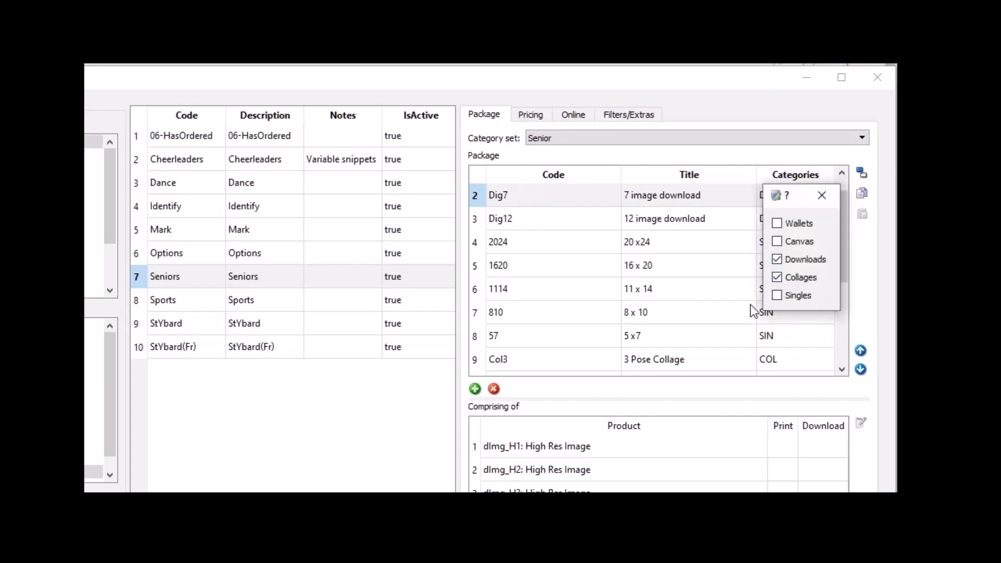
left_click(777, 242)
left_click(827, 197)
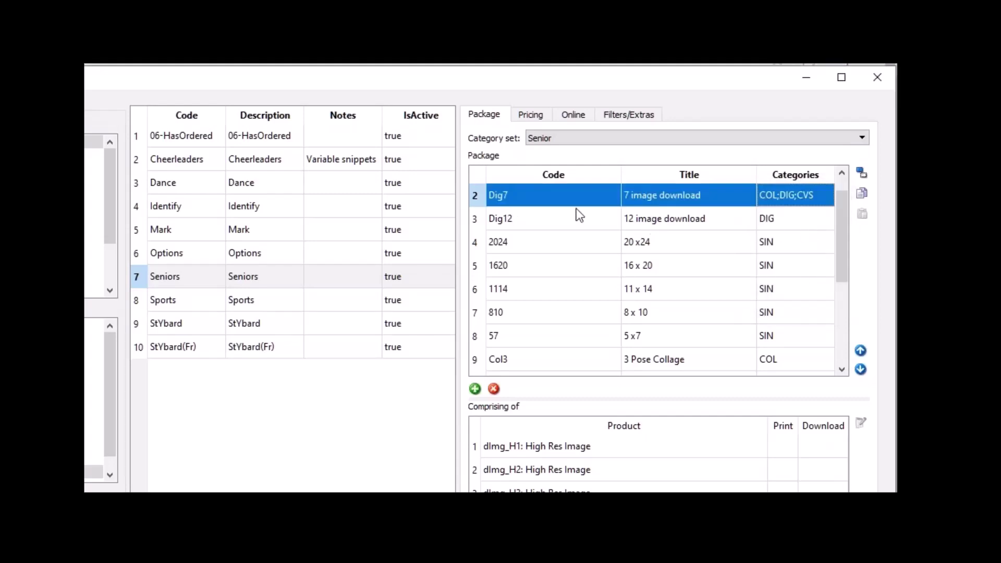
left_click(793, 205)
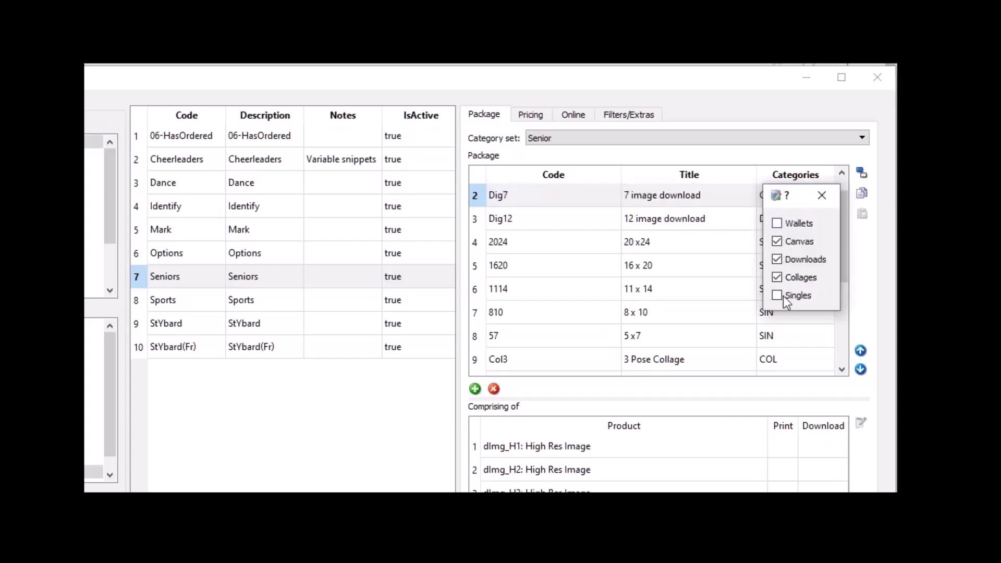
left_click(825, 200)
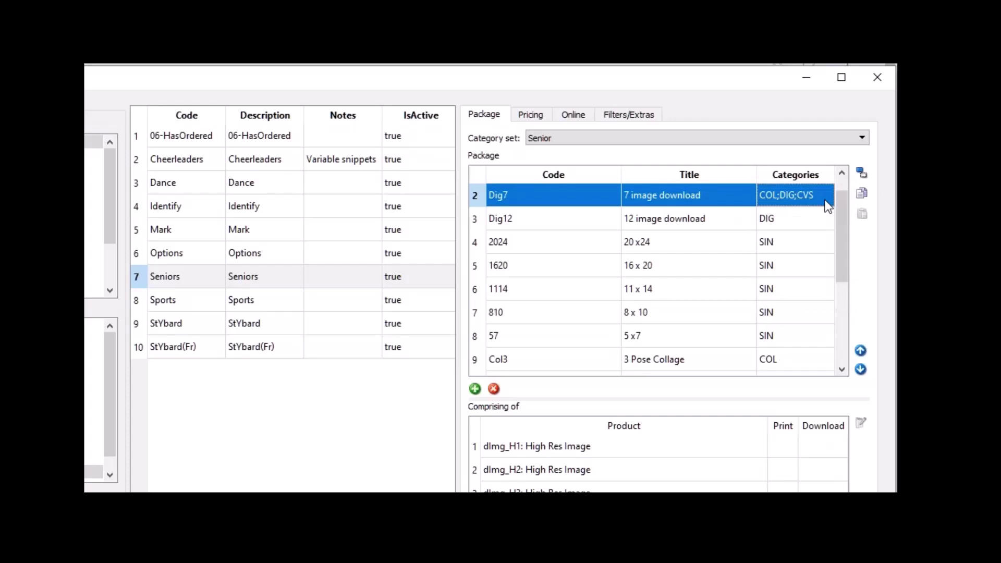
Remove the Canvas, Collages and Downloads categories from the 7 image download package and recheck its category list.
left_click(799, 197)
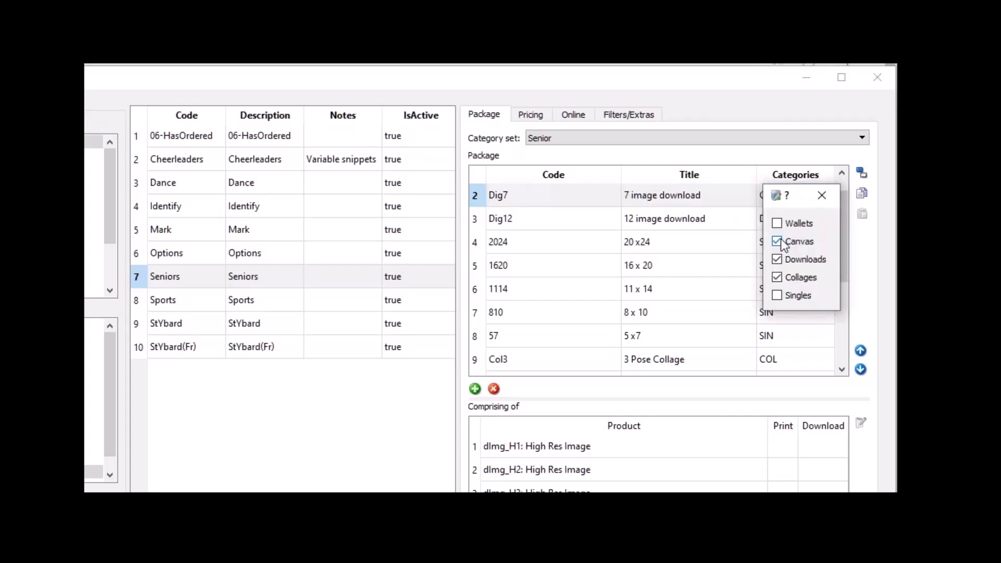
left_click(781, 240)
left_click(777, 278)
left_click(777, 260)
left_click(822, 195)
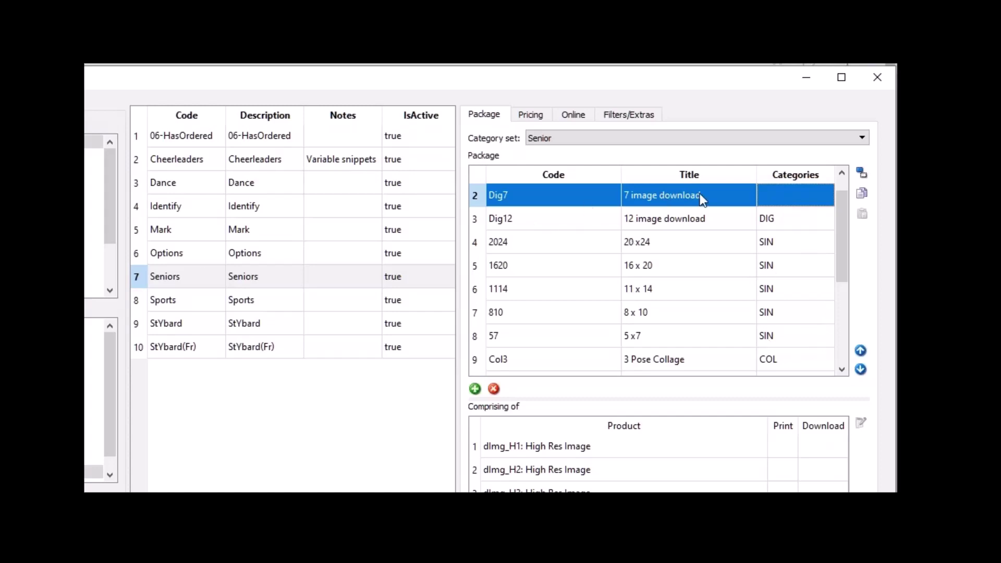
left_click(786, 207)
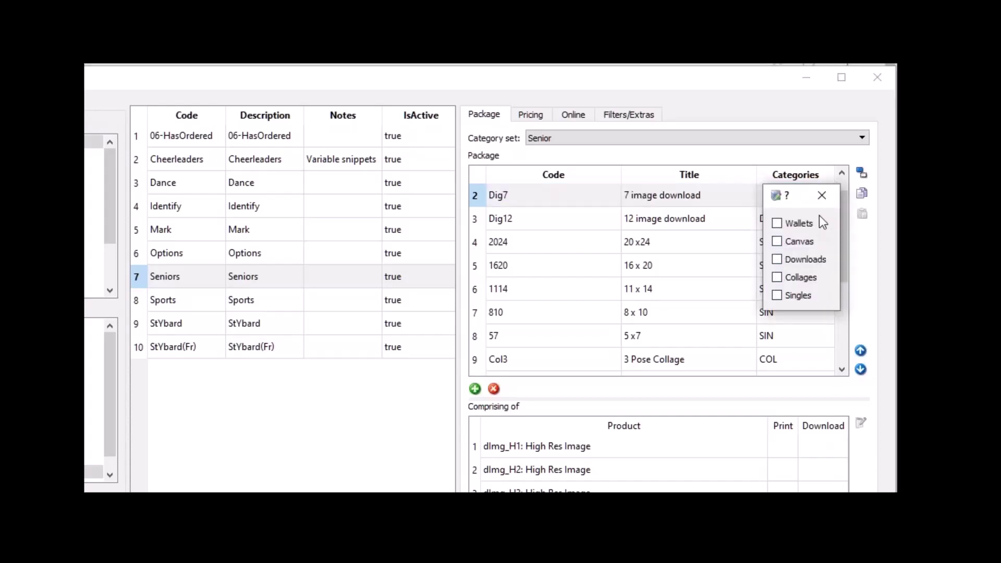
left_click(823, 199)
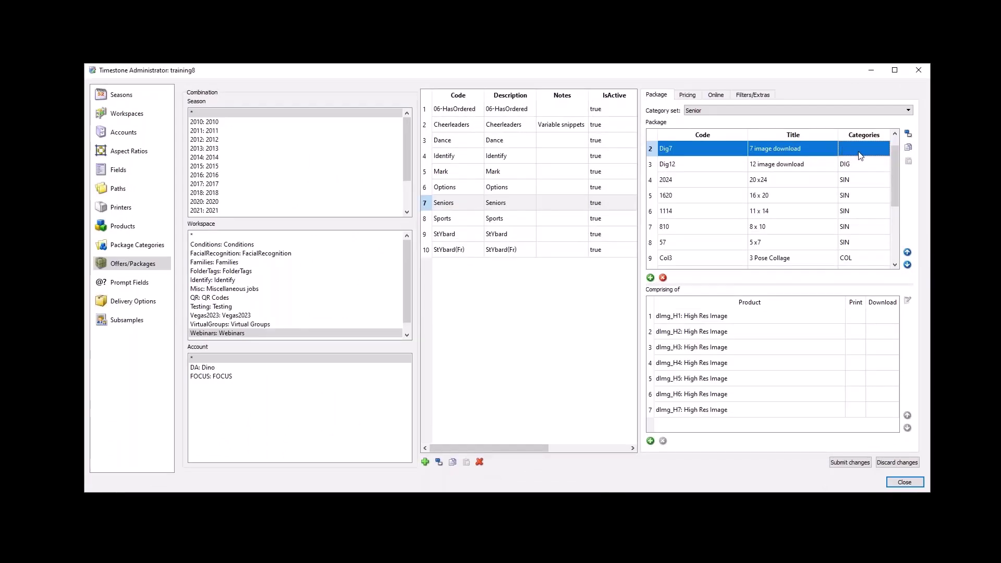
Assign the Downloads category to the 7 image download package and submit the Seniors offer's changes.
left_click(860, 155)
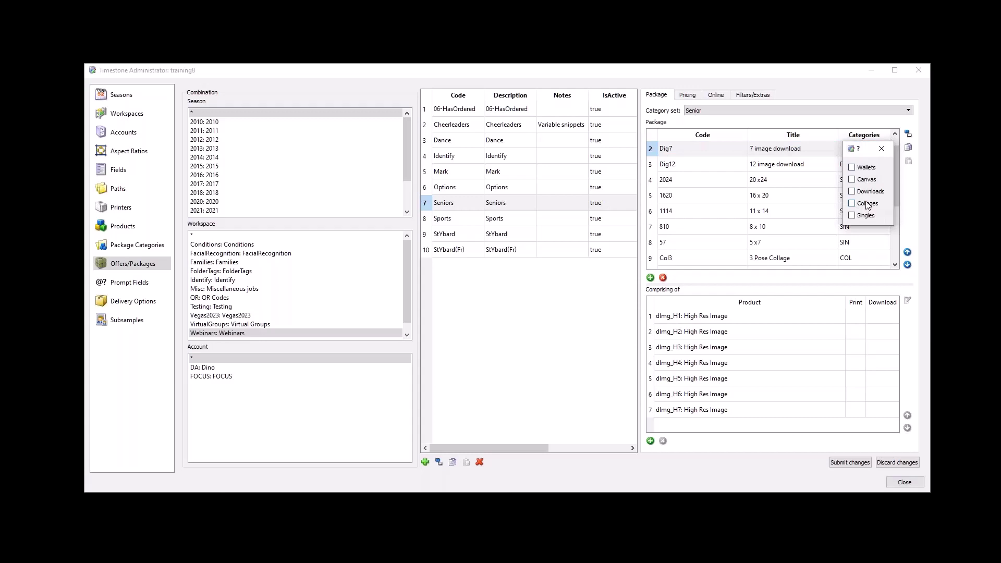
left_click(853, 192)
mouse_move(893, 167)
left_mouse_down()
mouse_move(889, 220)
mouse_move(900, 162)
left_mouse_up()
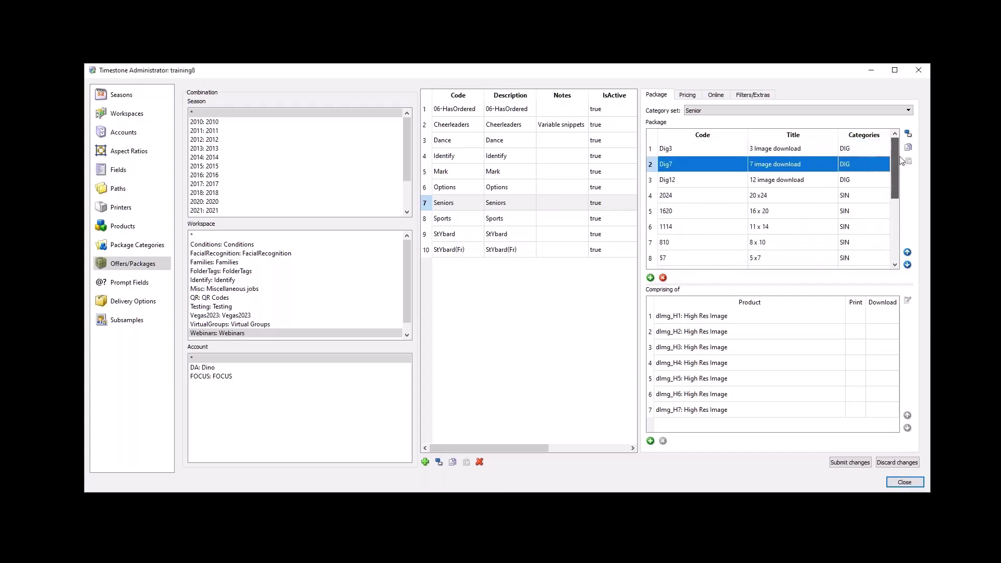
left_click(851, 463)
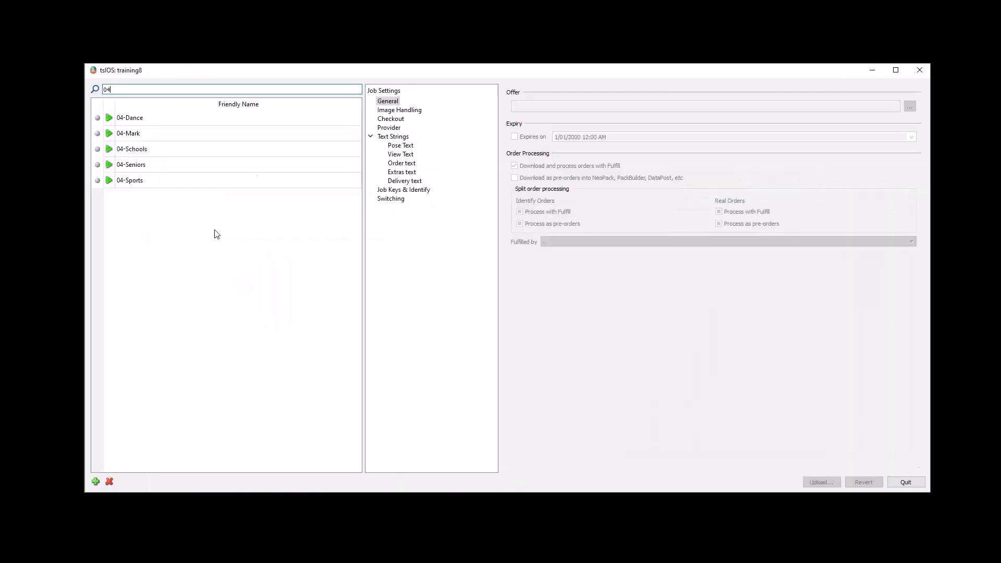
In tsIOS, set the 04-Seniors job to refresh its offer during the next upload and start the upload.
left_click(156, 167)
left_click(398, 209)
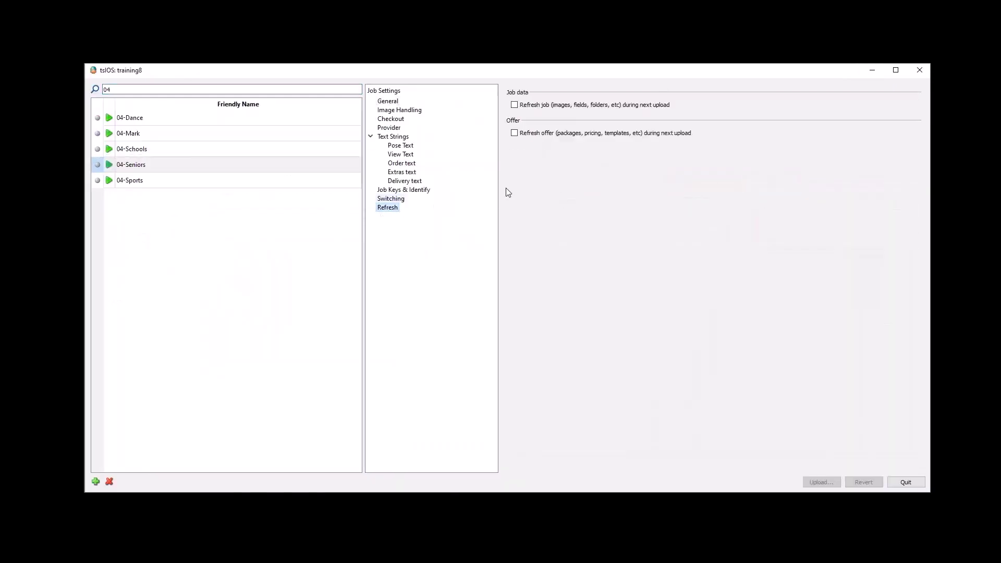
left_click(527, 134)
left_click(832, 487)
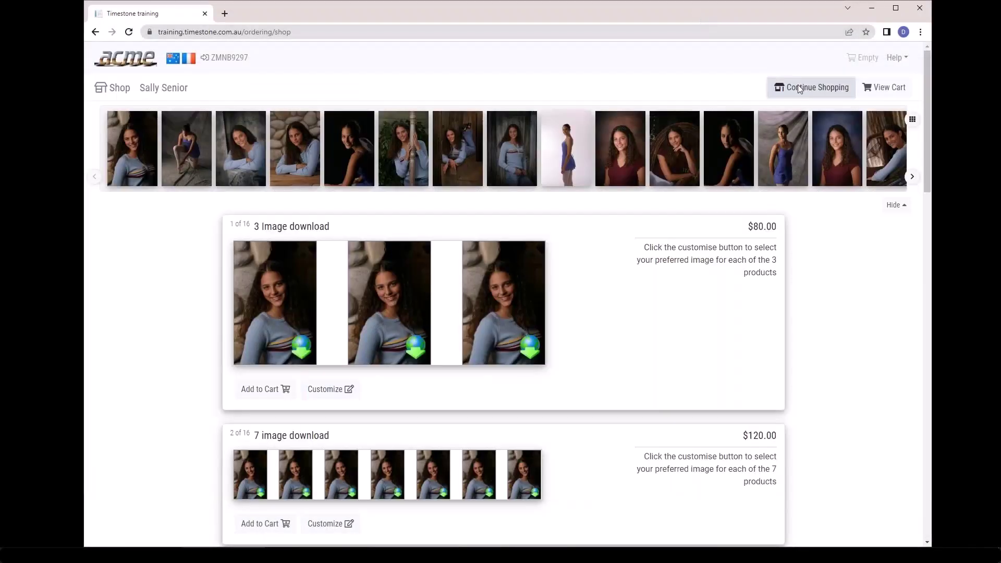
Reopen the senior's shop in the browser and review the Mother's Day Specials, Canvas prints, Digital downloads, Collages and Singles categories.
left_click(800, 87)
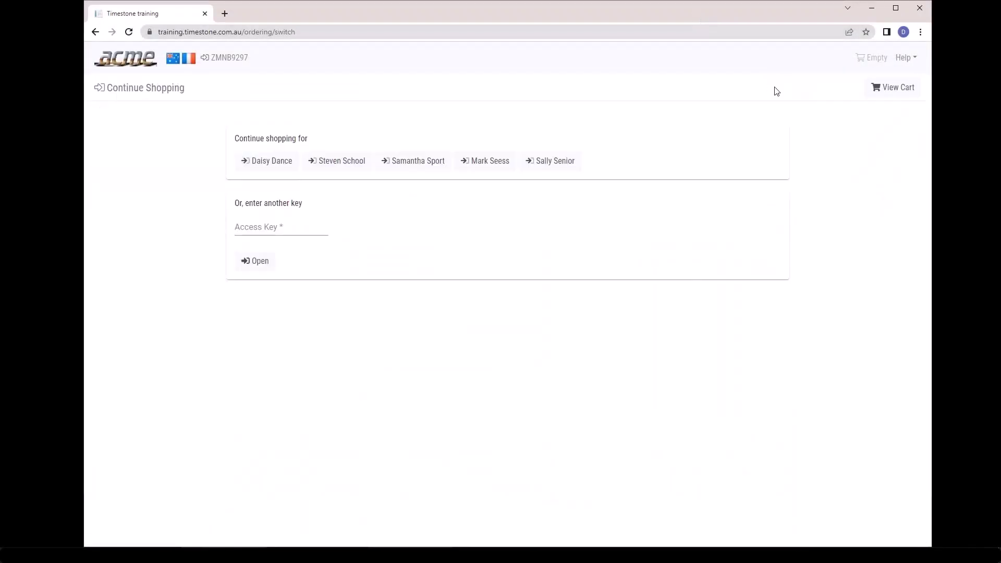
left_click(561, 168)
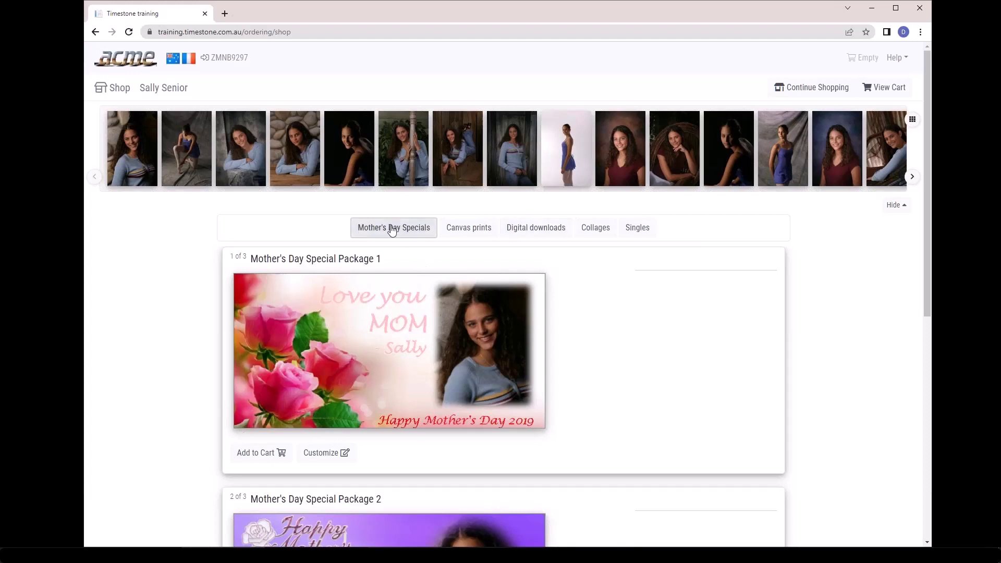
scroll(431, 319, "down", 5)
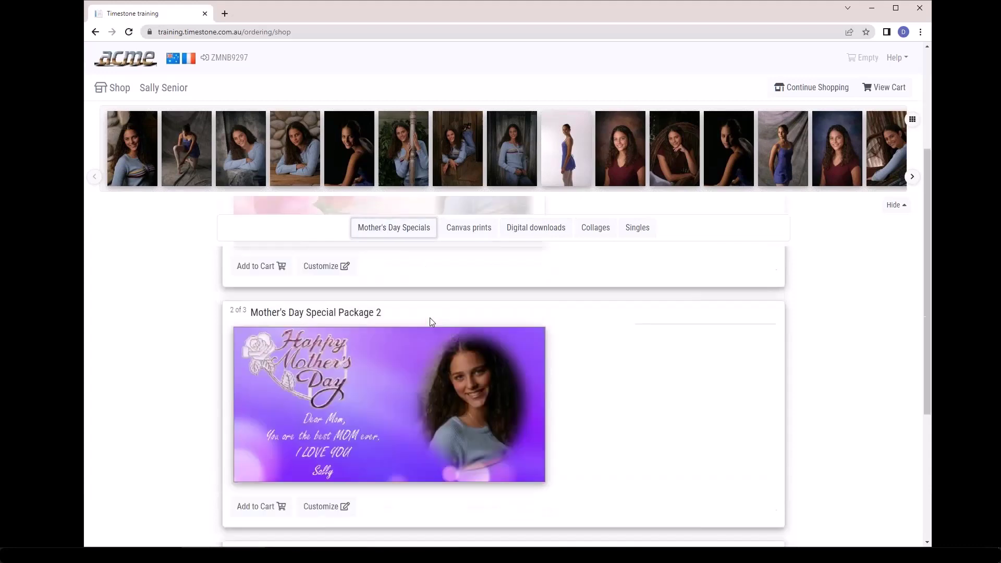
scroll(431, 316, "up", 5)
left_click(481, 230)
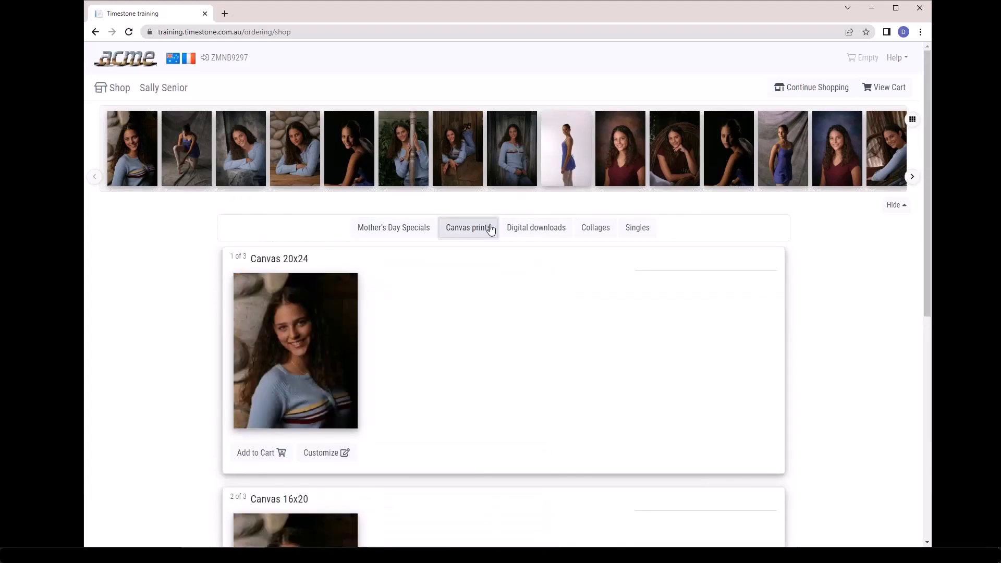
left_click(545, 230)
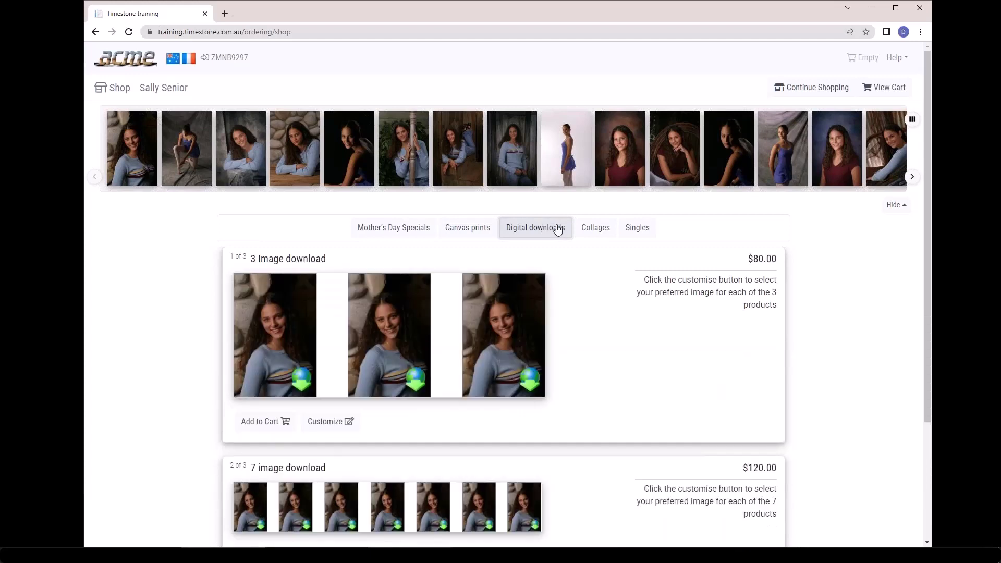
left_click(597, 231)
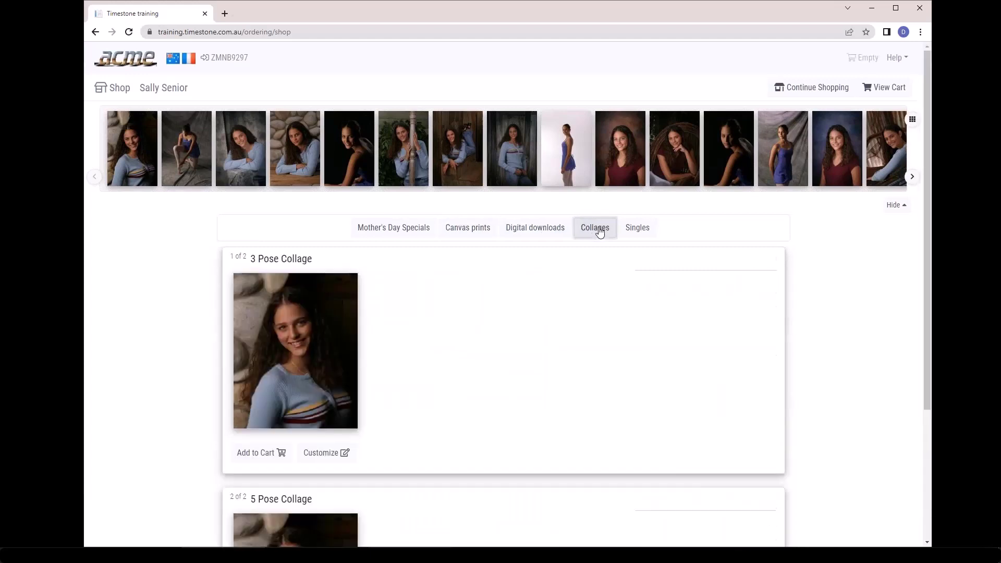
left_click(643, 235)
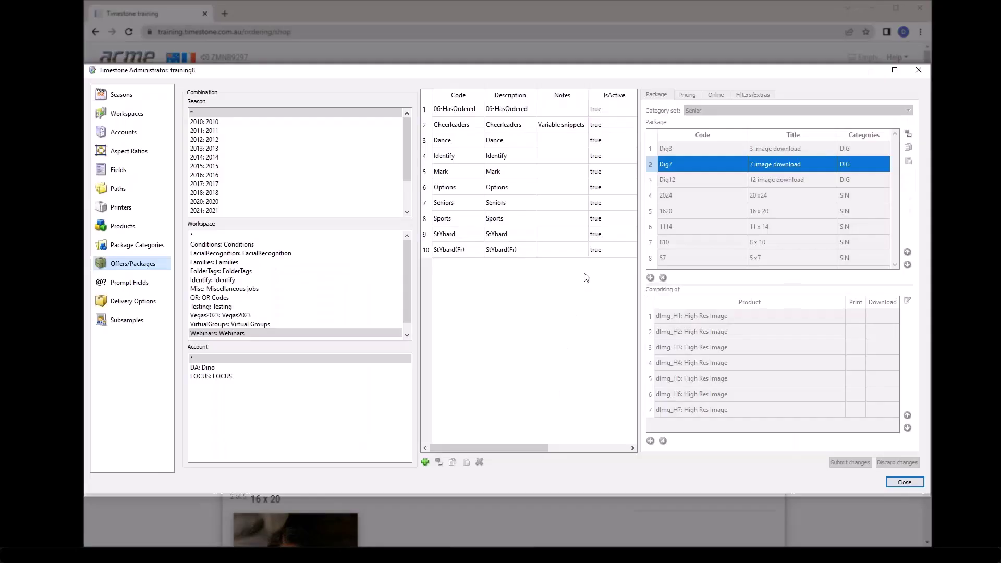
In Timestone Administrator, check Mother's Day Special Package 1's categories in the Seniors offer and switch the offer's category set to Miscellaneous.
left_click(453, 204)
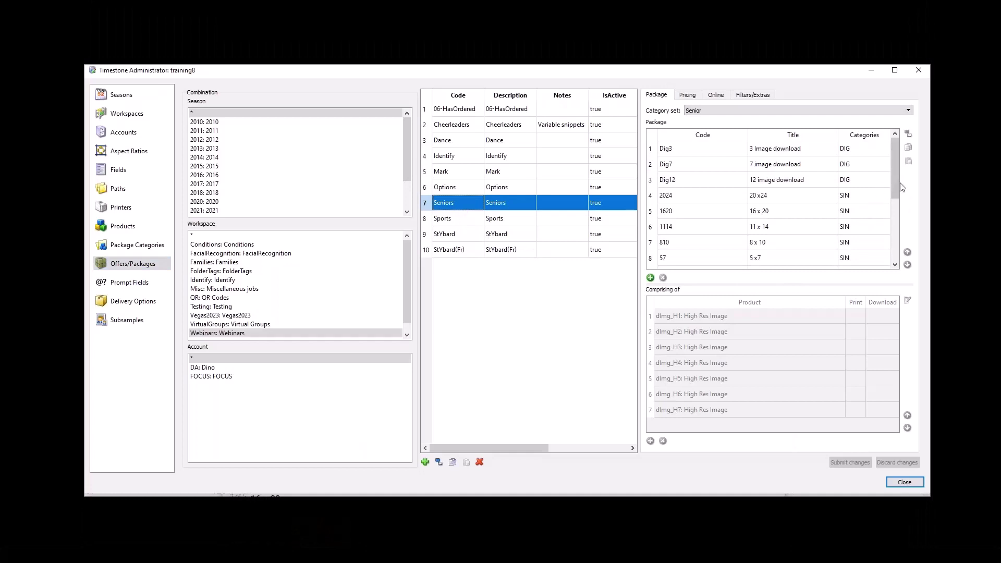
left_click_drag(898, 183, 889, 242)
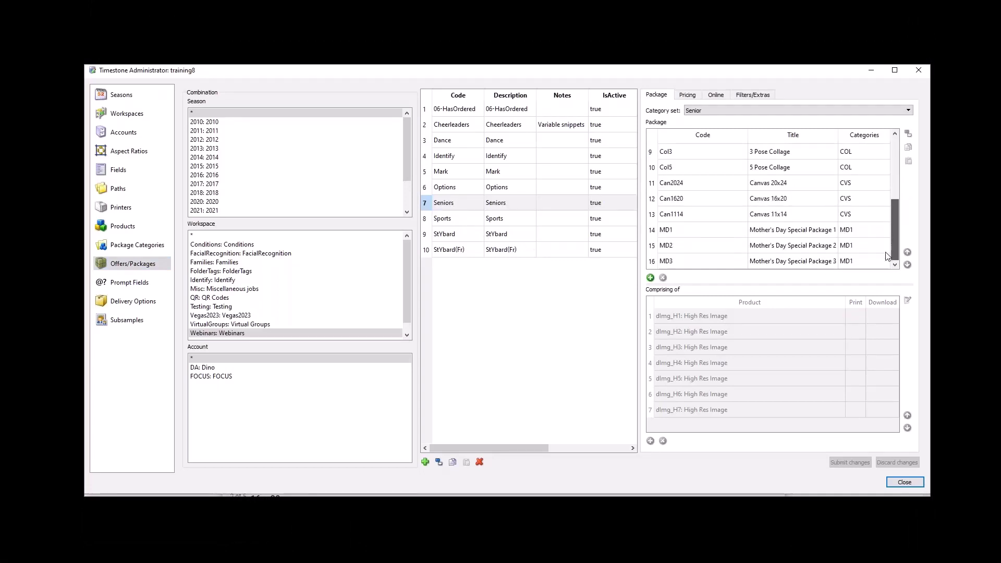
left_click(861, 234)
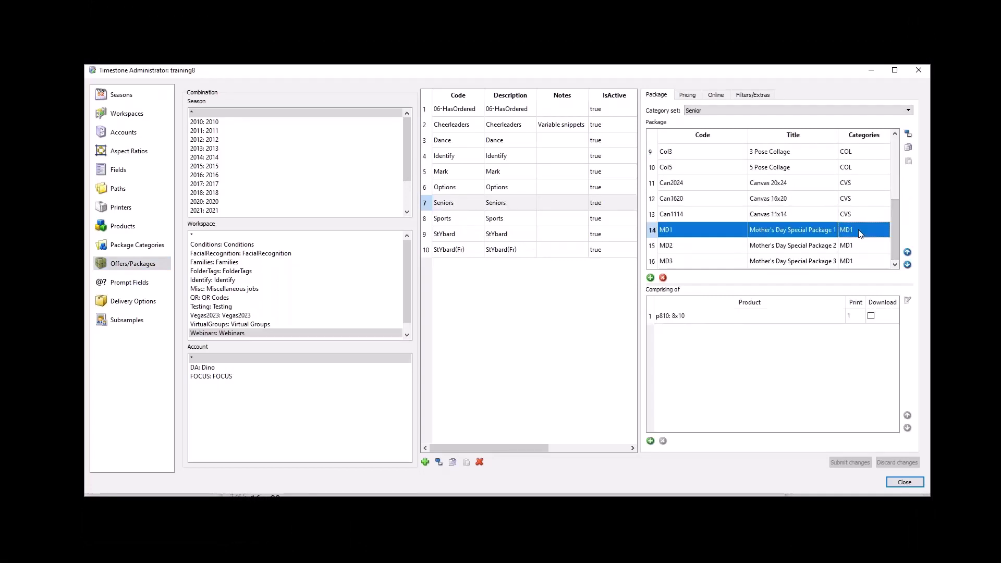
left_click(861, 235)
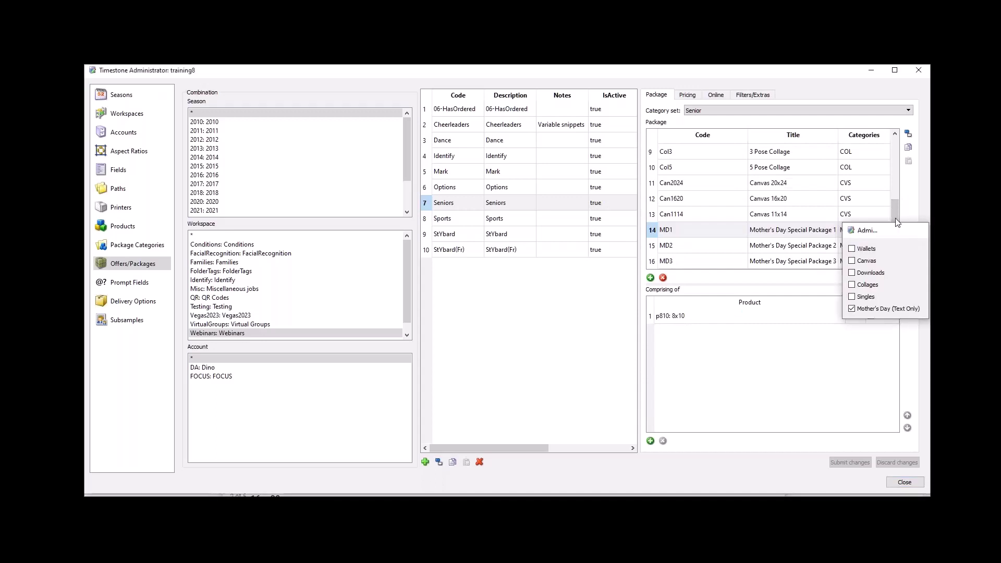
left_click(767, 111)
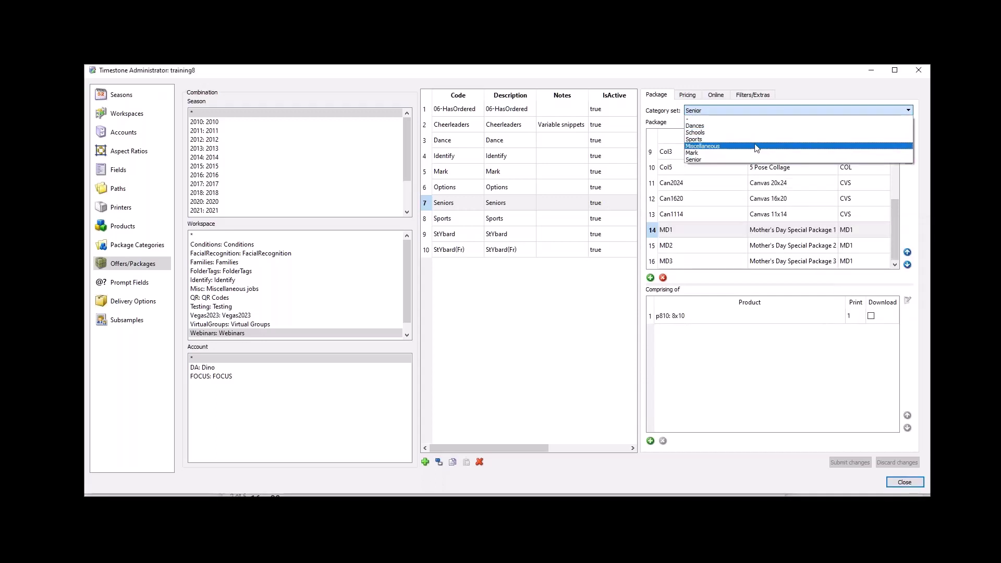
left_click(756, 147)
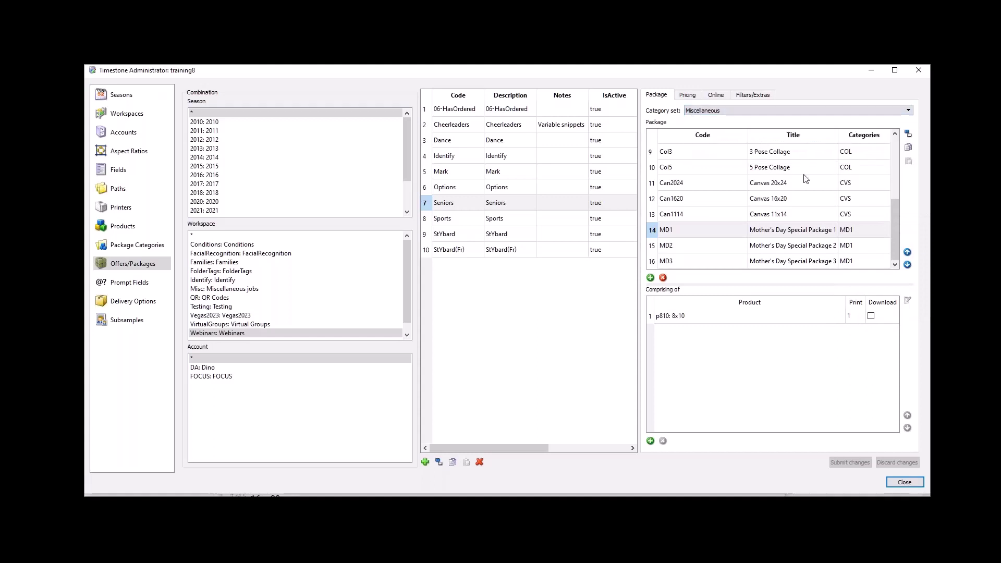
Replace the Mother's Day (Text Only) category with Mother's Day (Button) for Mother's Day Special Package 1 and Package 2.
left_click(856, 229)
left_click(857, 228)
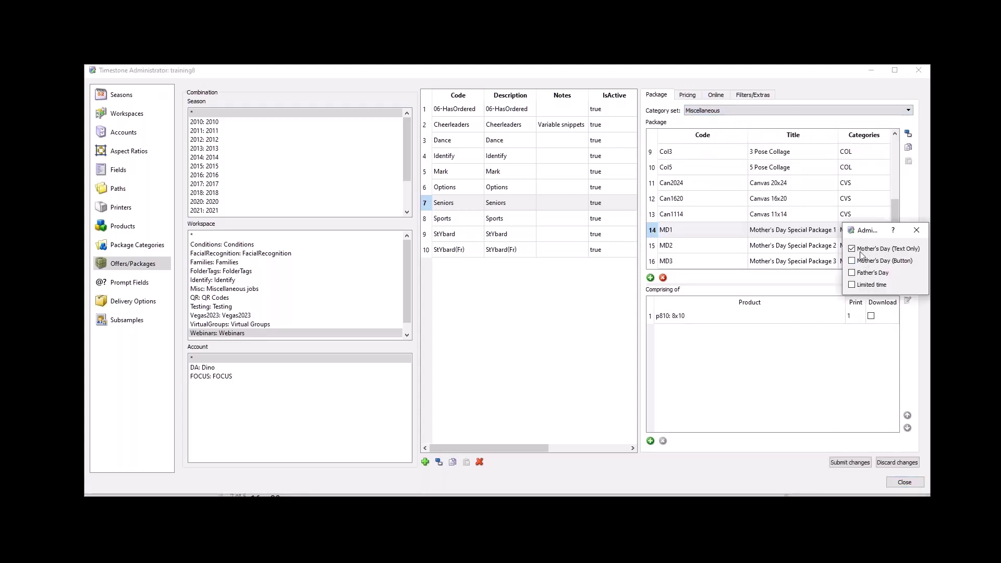
left_click(918, 232)
left_click(880, 252)
left_click(881, 254)
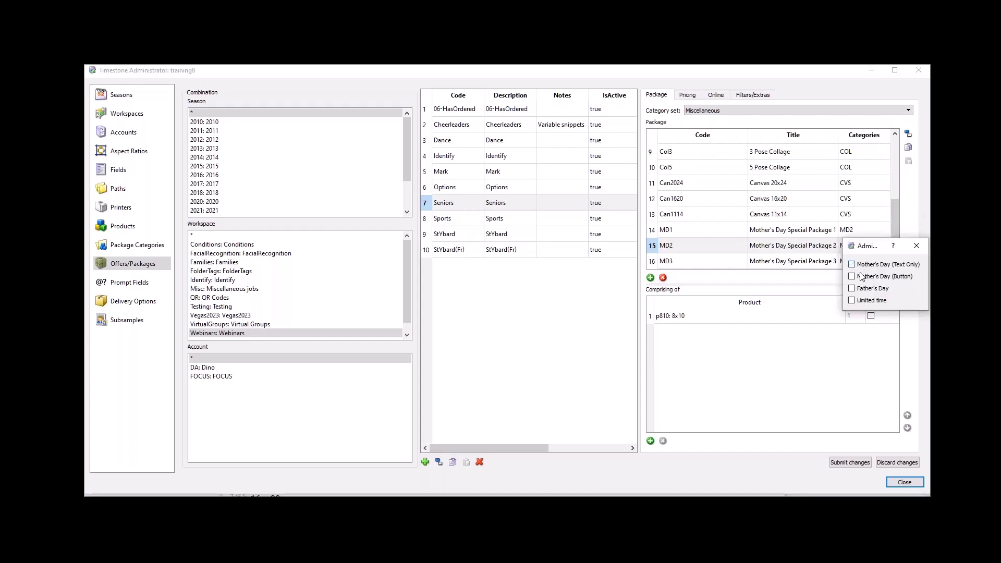
left_click(917, 246)
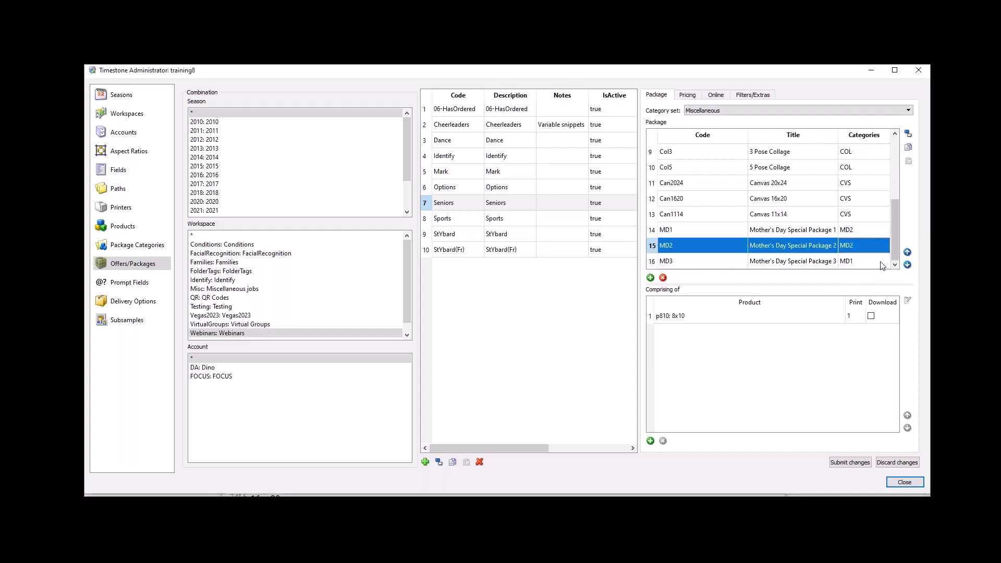
Replace the Mother's Day (Text Only) category with Mother's Day (Button) for Mother's Day Special Package 3.
left_click(882, 266)
left_click(882, 266)
left_click(870, 292)
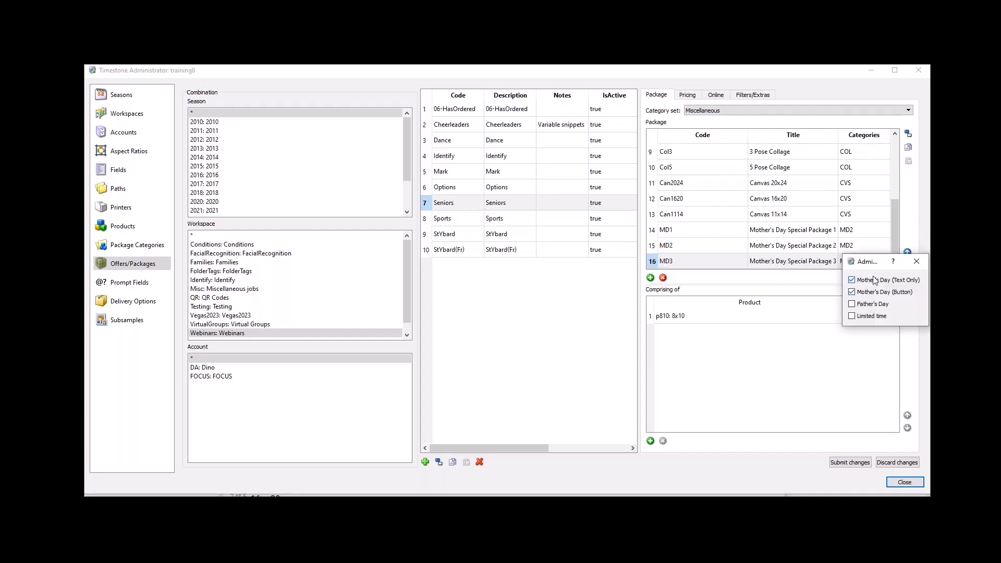
left_click(875, 280)
left_click(917, 261)
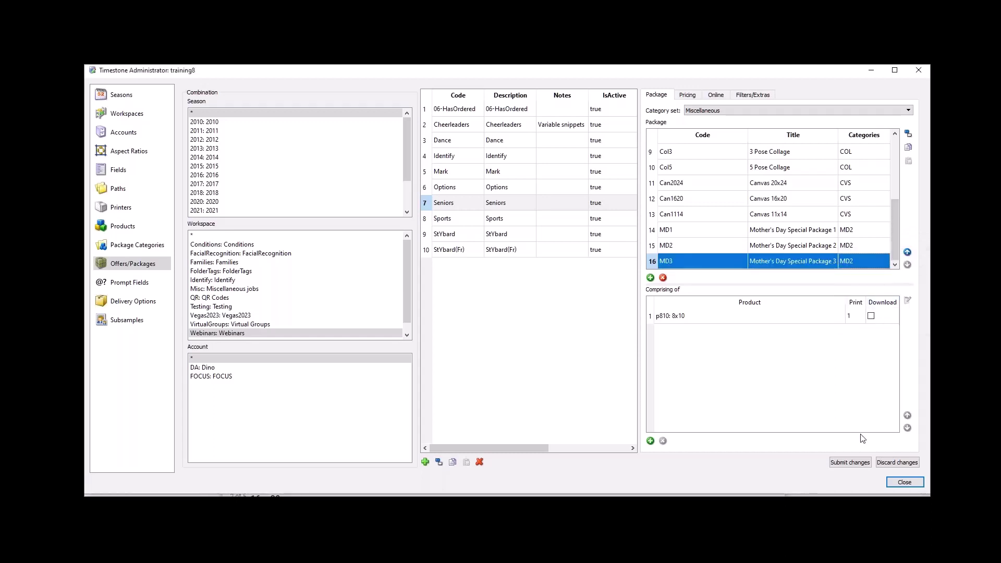
Submit the Seniors package changes, switch to tsIOS and upload the 04-Seniors job with its offer set to refresh.
left_click(850, 463)
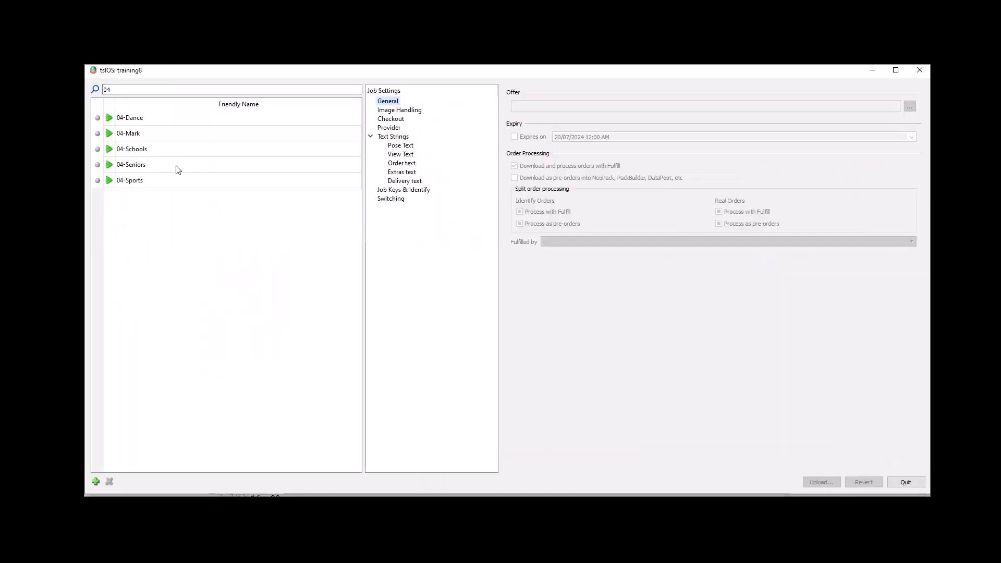
left_click(177, 165)
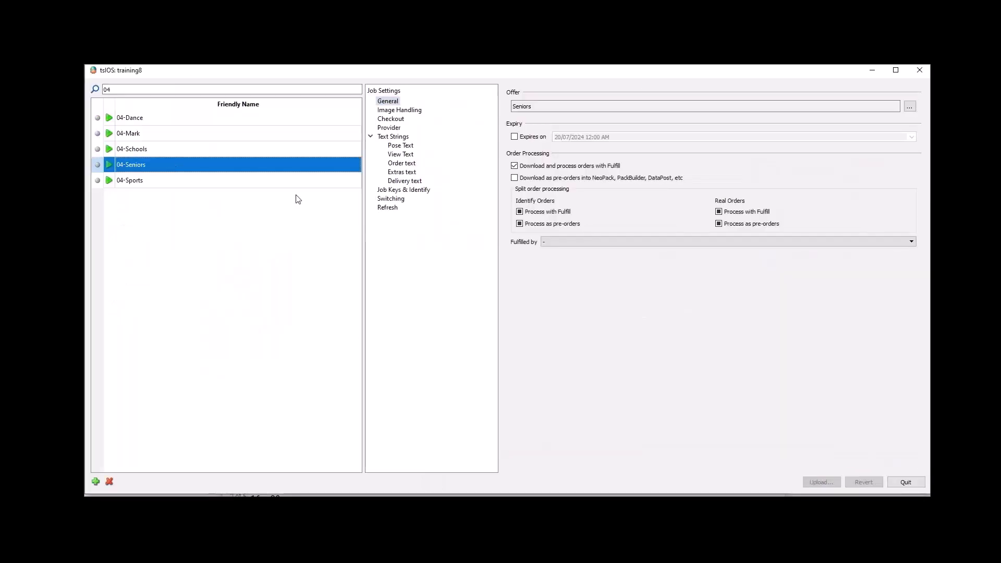
left_click(385, 207)
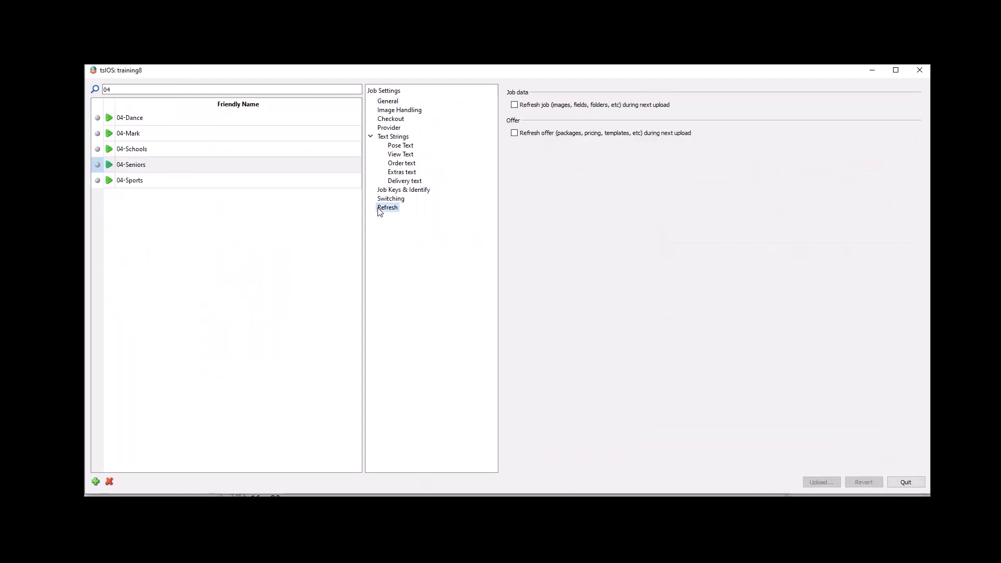
left_click(548, 134)
left_click(816, 483)
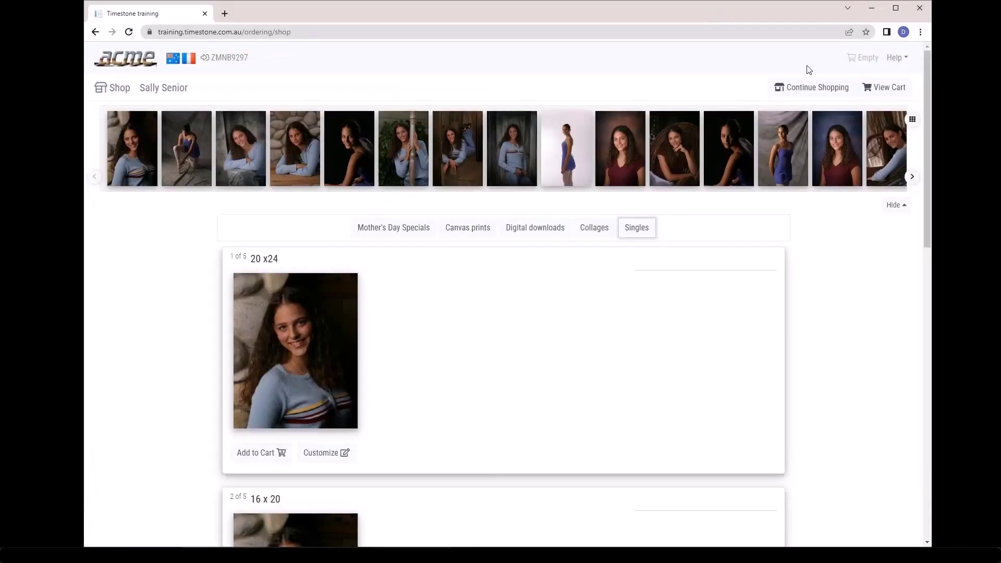
Switch to the browser, reopen the senior's shop to check its categories, and open the sports shop to view its remaining category buttons.
left_click(817, 88)
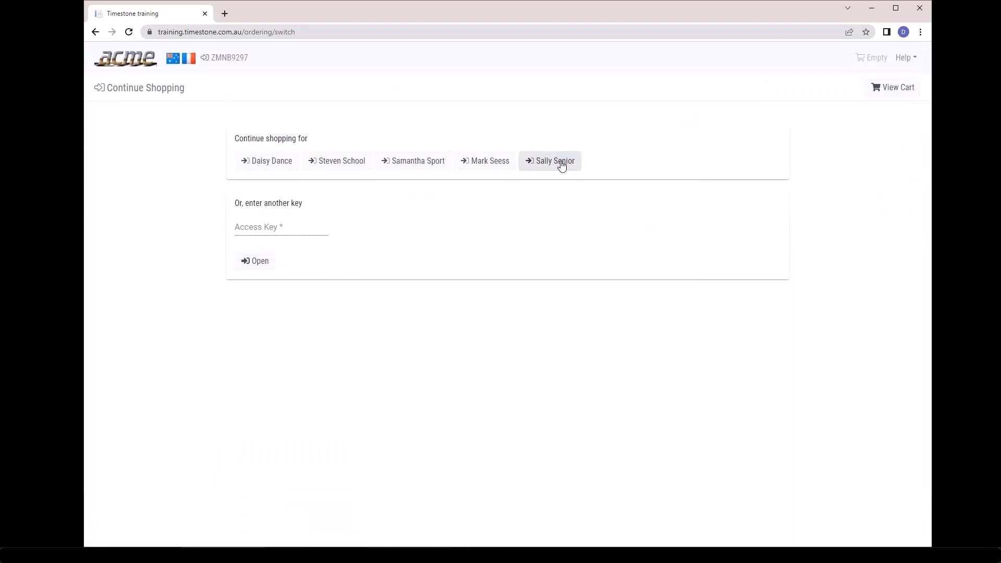
left_click(561, 166)
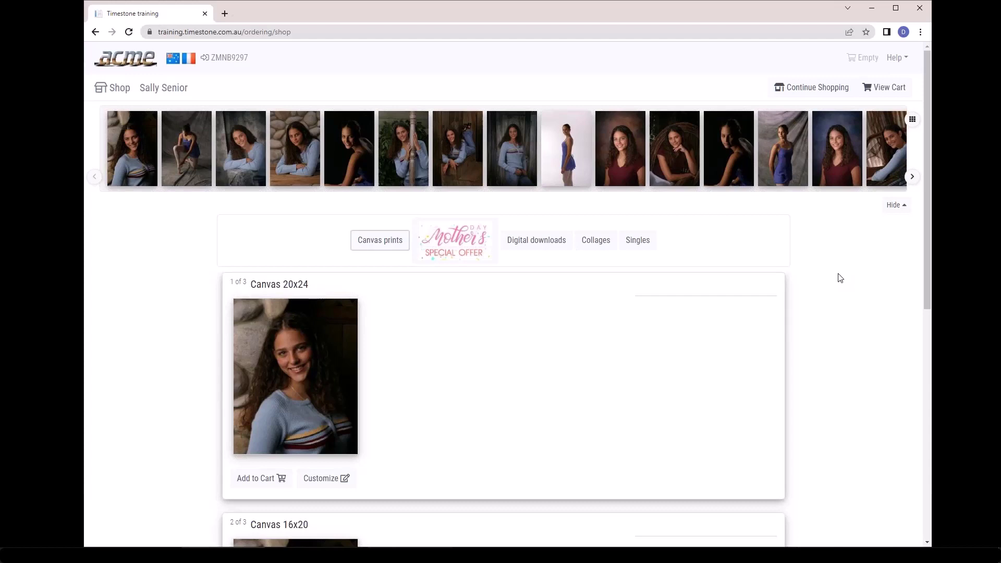
left_click(799, 87)
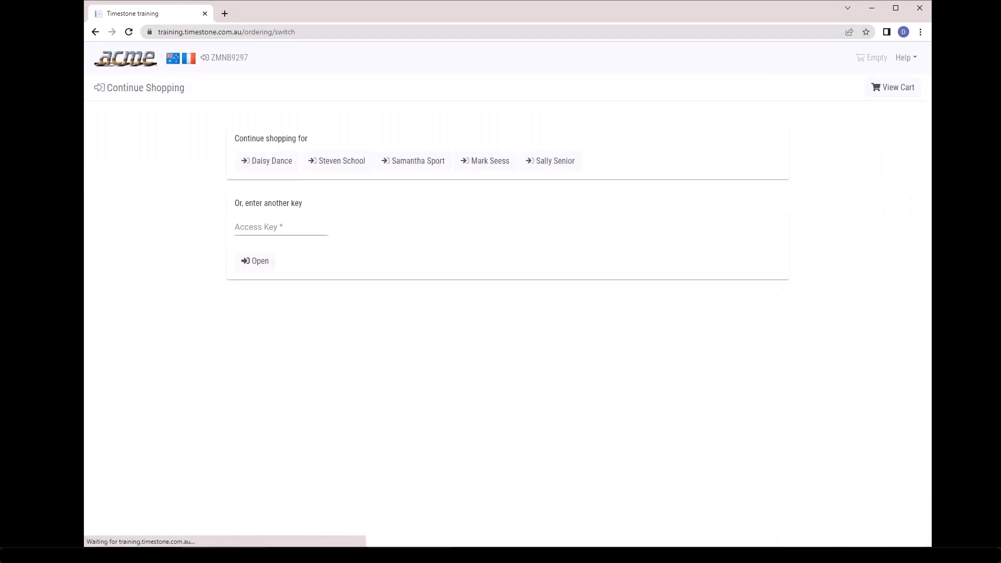
left_click(414, 164)
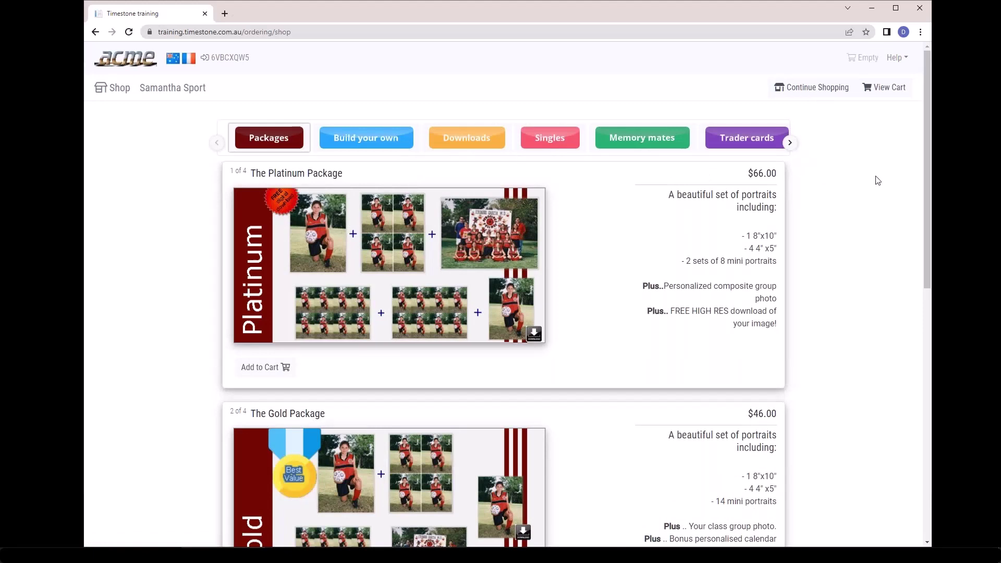
left_click(790, 152)
Preview the sports shop in an emulated iPhone 12 Pro and browse its category buttons through to Swappers, closing the developer tools when done.
key("F12")
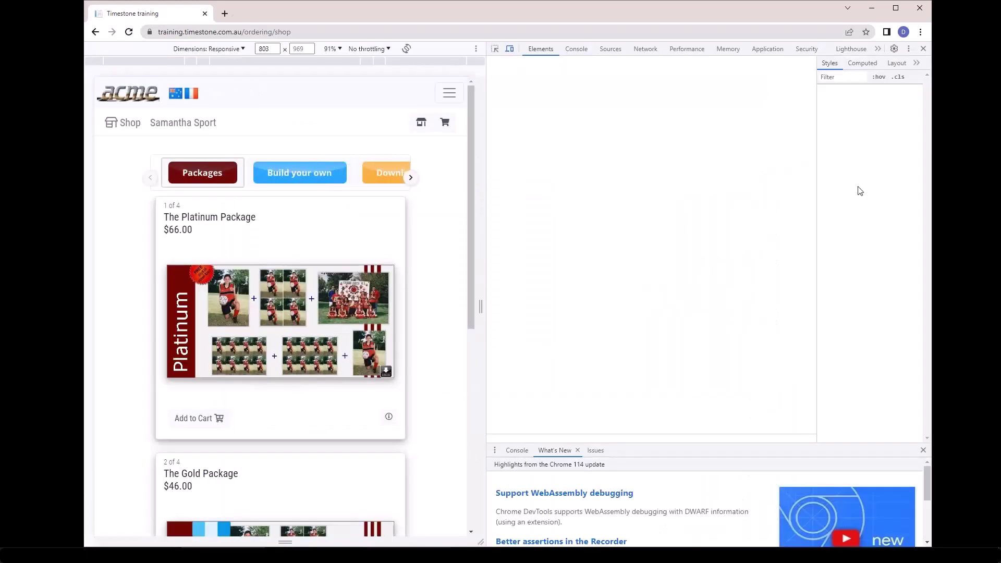
left_click(242, 49)
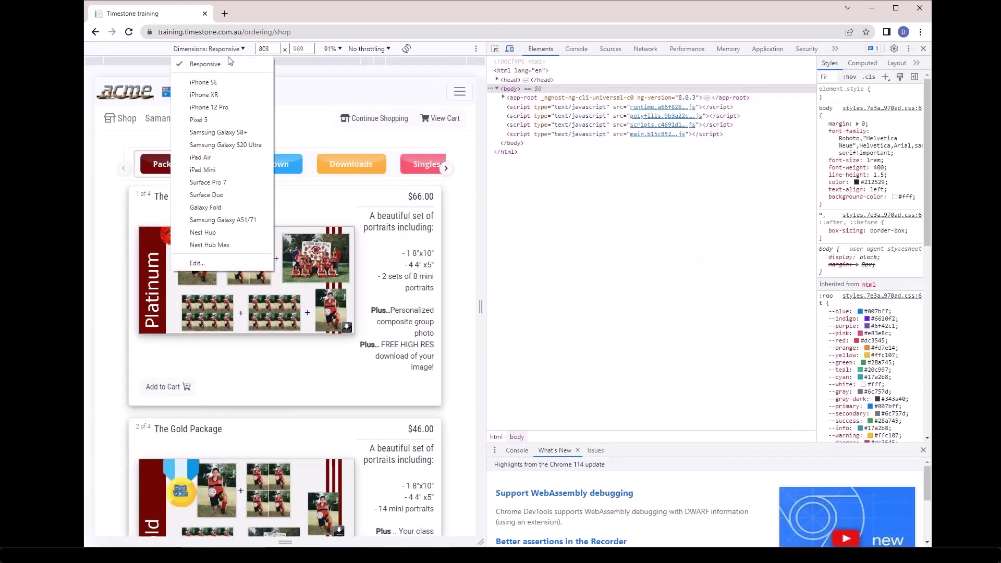
left_click(210, 108)
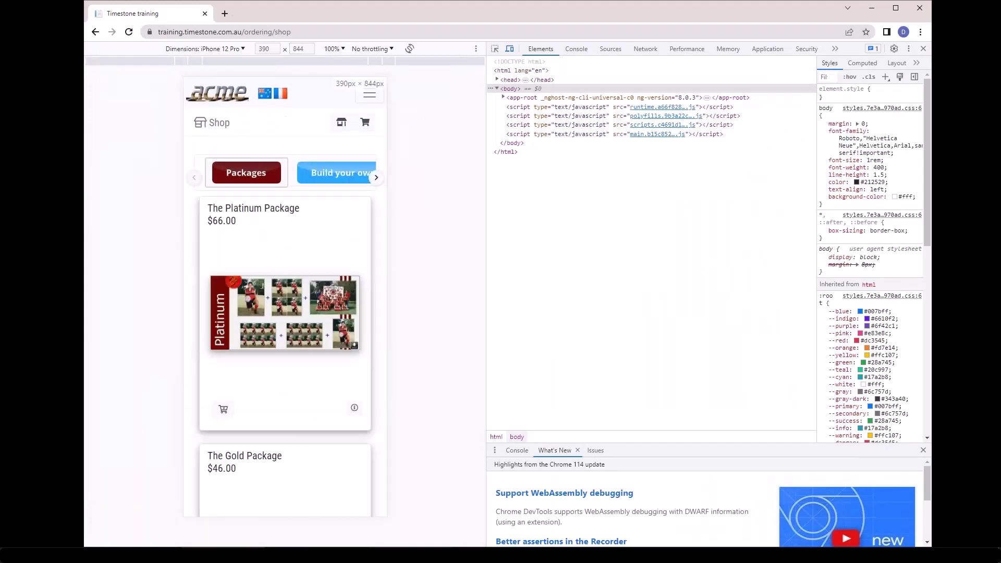
left_click(376, 177)
left_click(376, 177)
left_click(376, 177)
left_click(376, 177)
left_click(376, 177)
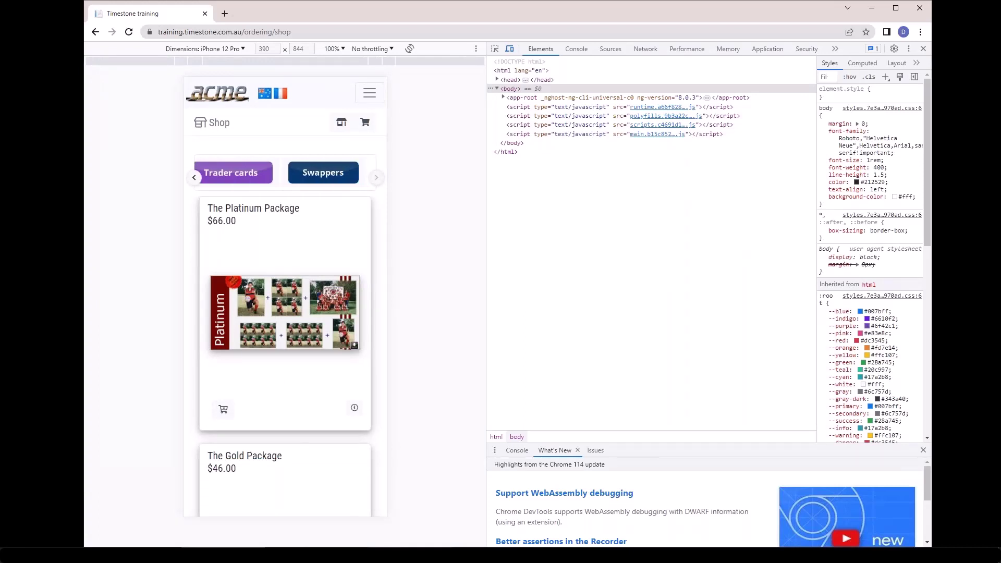
left_click(923, 49)
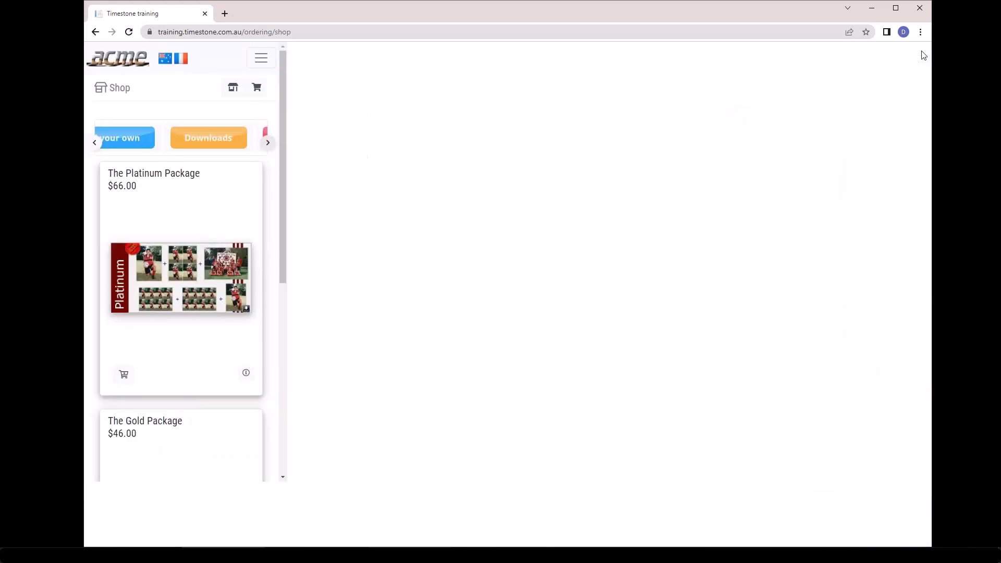
Examine the sports shop's Packages and Singles categories at full browser width, including how the category bar behaves further down the page.
scroll(502, 255, "down", 4)
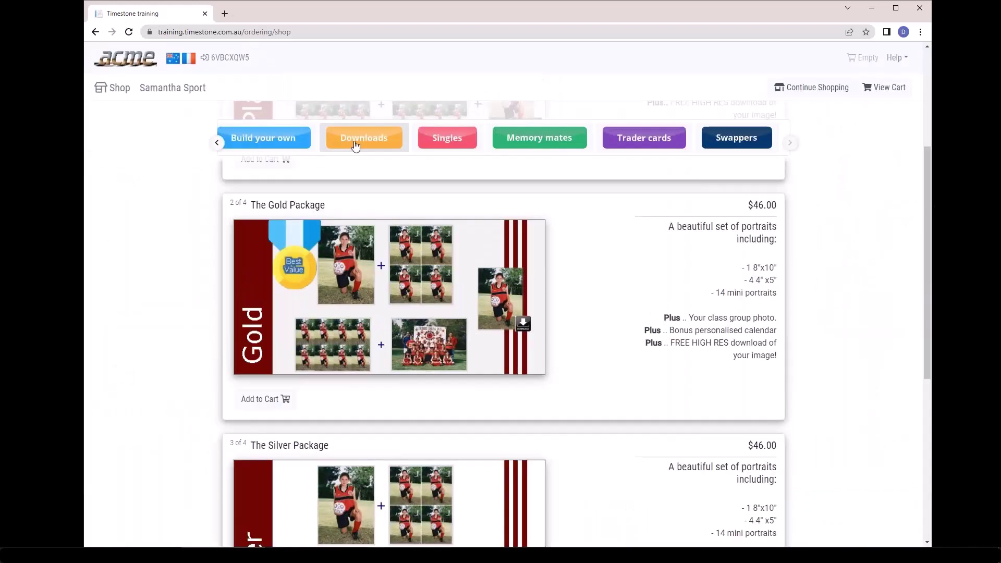
scroll(389, 206, "down", 5)
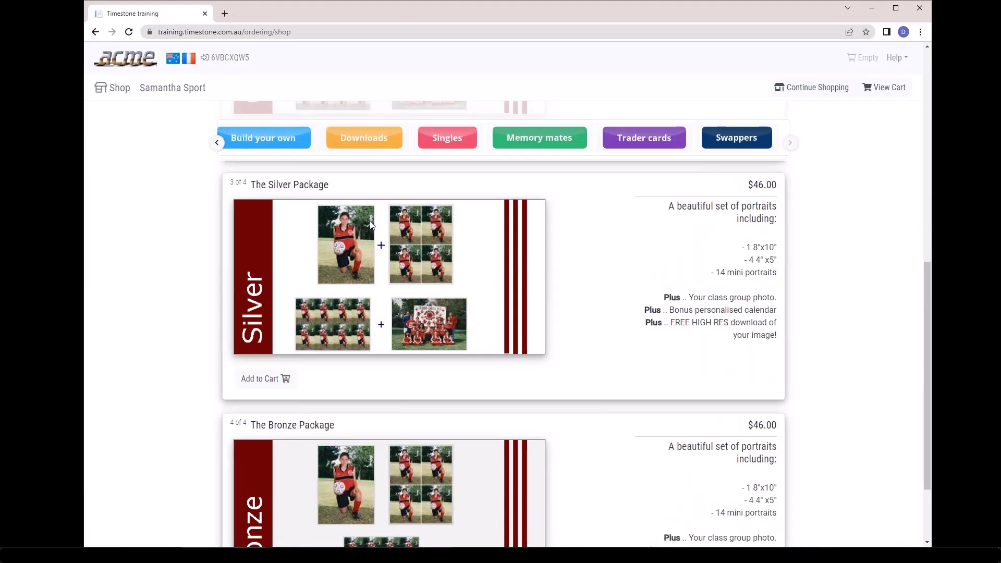
left_click(217, 142)
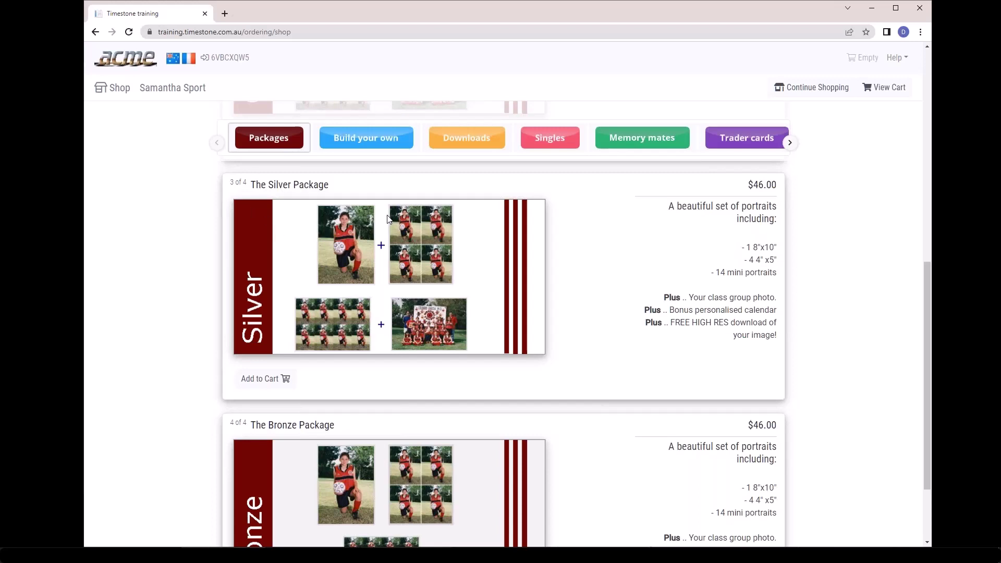
left_click(558, 150)
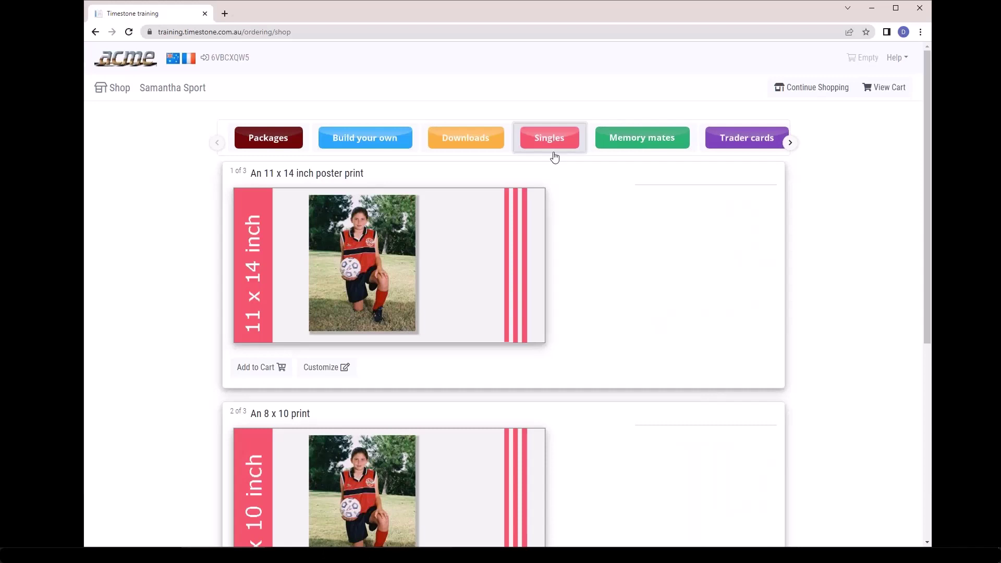
left_click(259, 138)
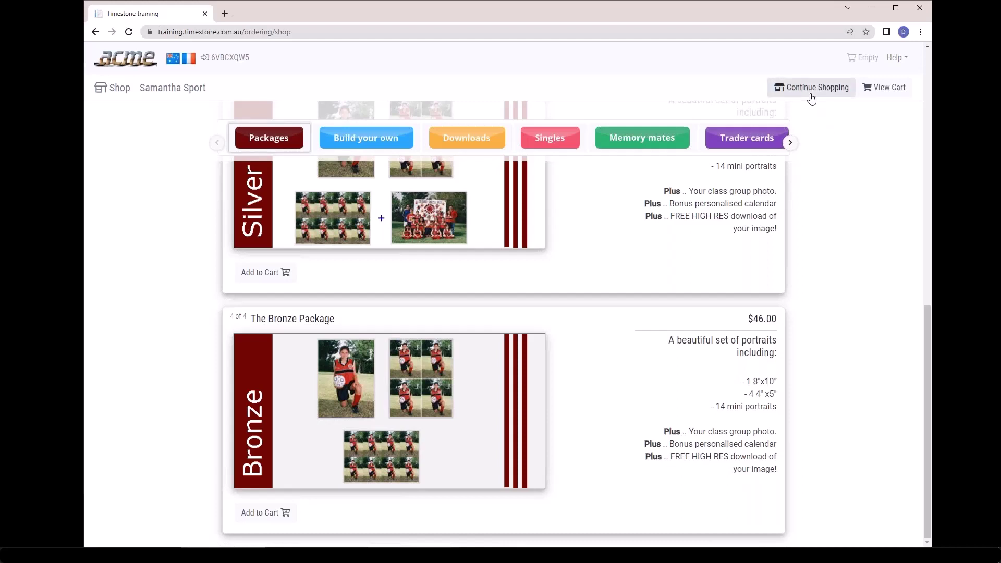
Open the dance shop and toggle its image strip, leaving the images hidden.
left_click(811, 88)
left_click(279, 168)
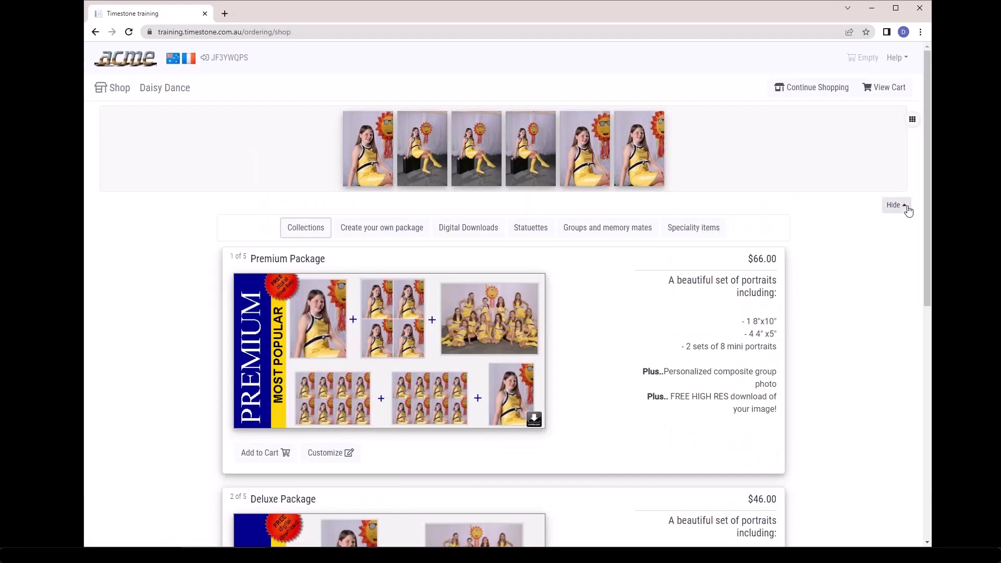
left_click(908, 208)
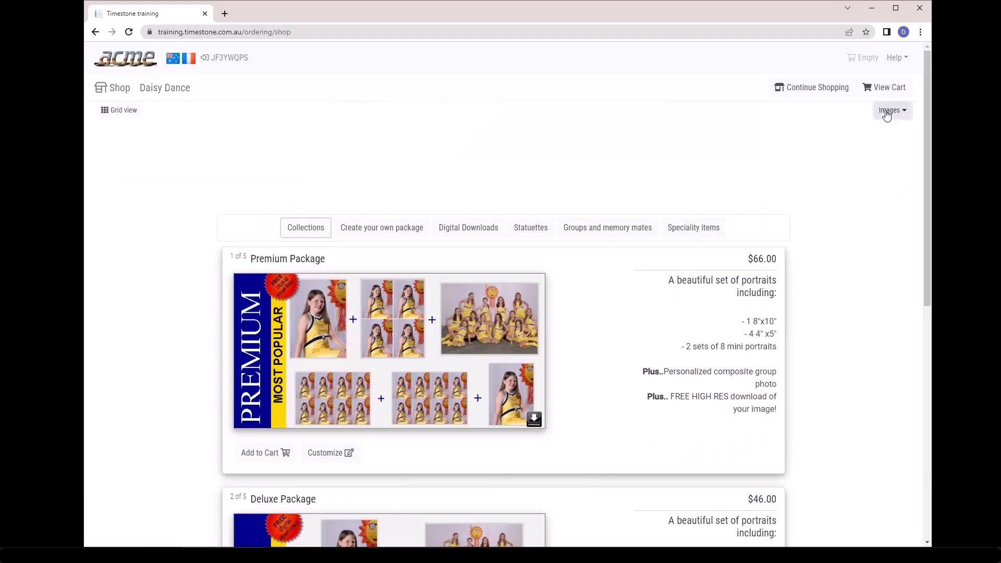
left_click(888, 111)
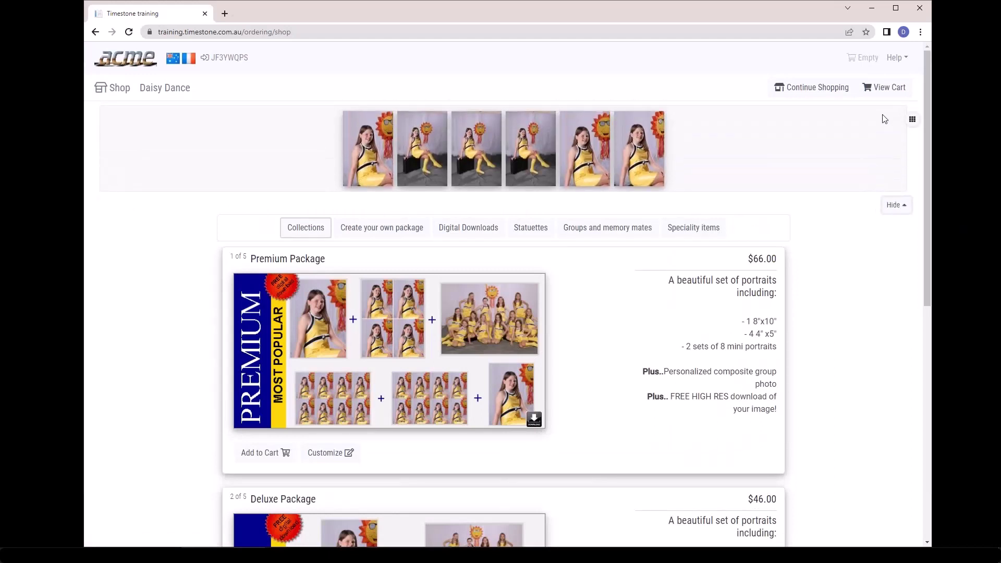
left_click(895, 205)
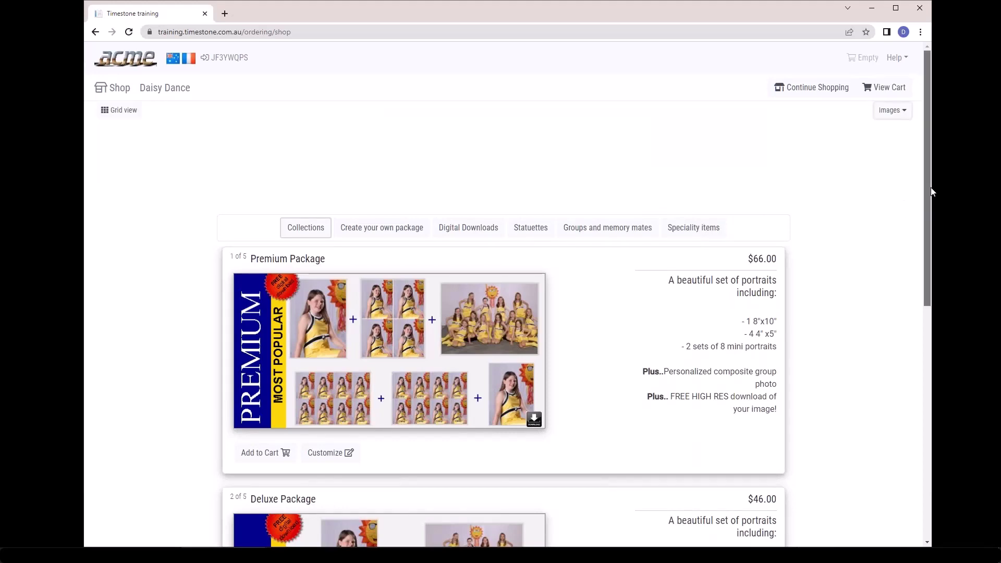
Examine the dance shop's Collections packages with the images hidden, and view the Groups and memory mates category.
scroll(924, 224, "down", 1)
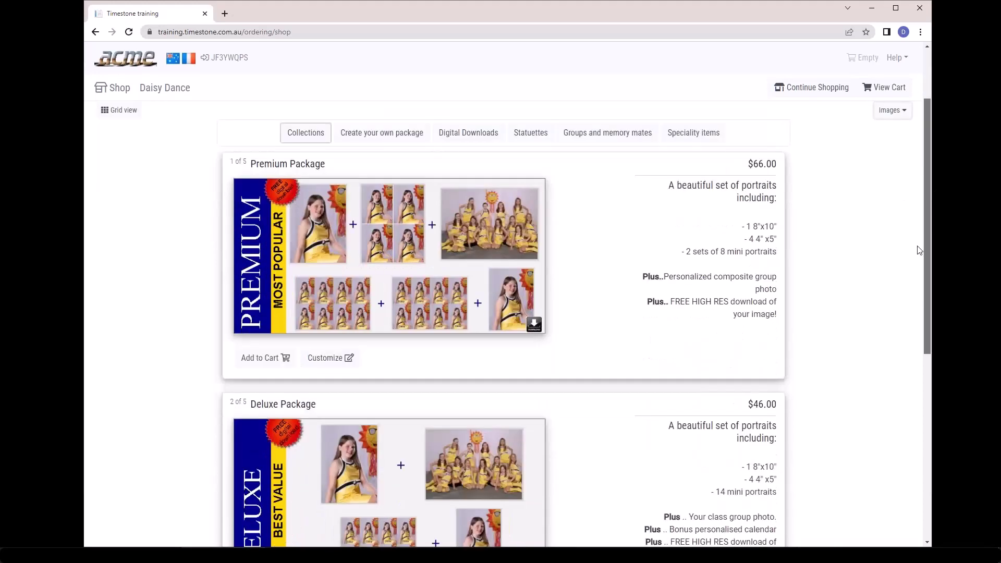
scroll(917, 232, "up", 2)
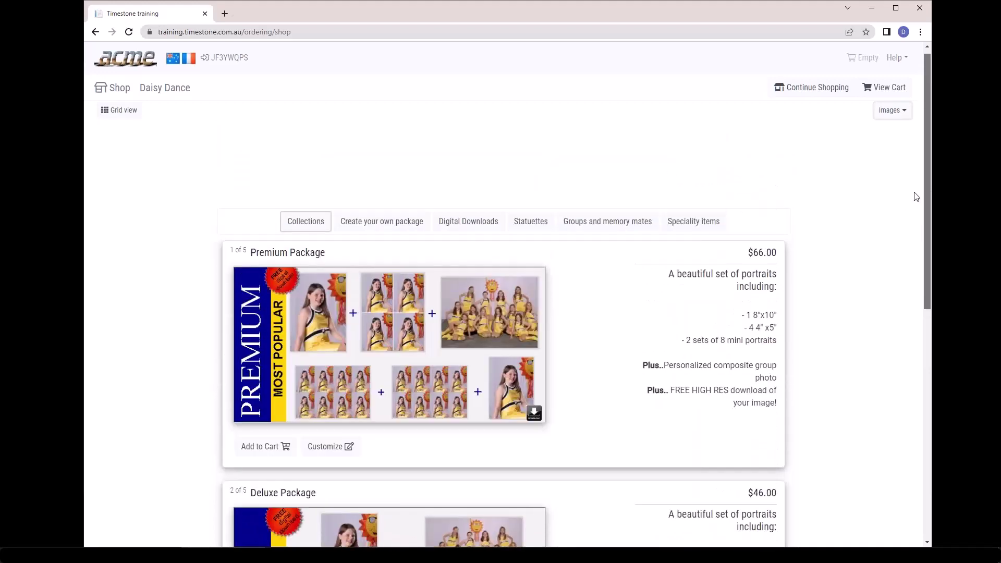
scroll(908, 234, "down", 6)
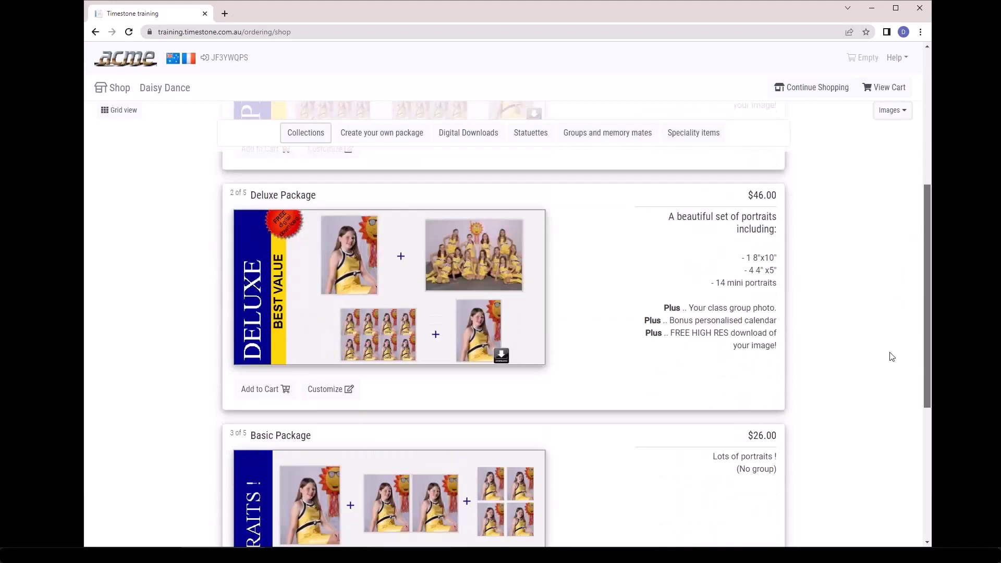
scroll(887, 376, "down", 2)
scroll(884, 391, "up", 5)
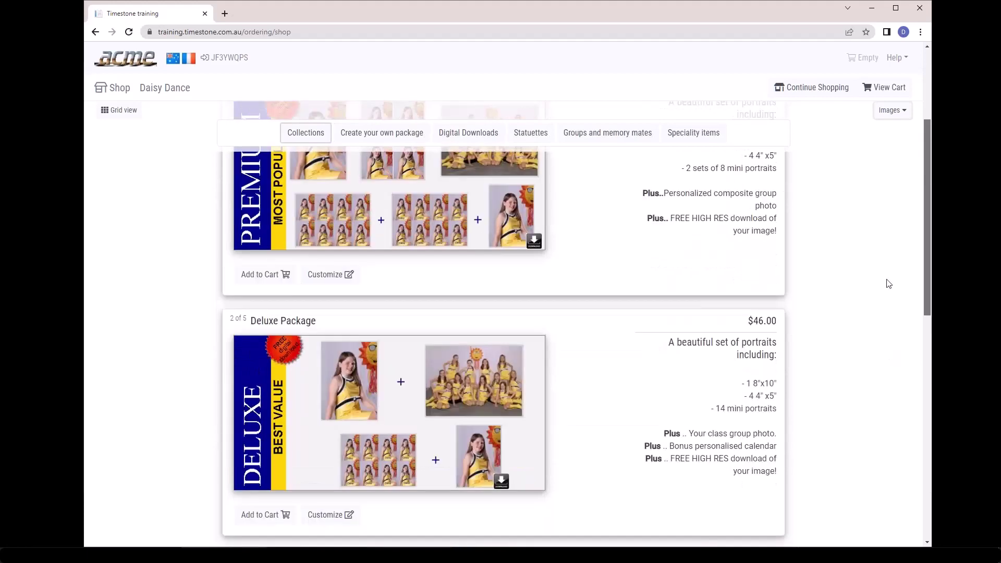
scroll(889, 251, "up", 3)
scroll(887, 279, "down", 4)
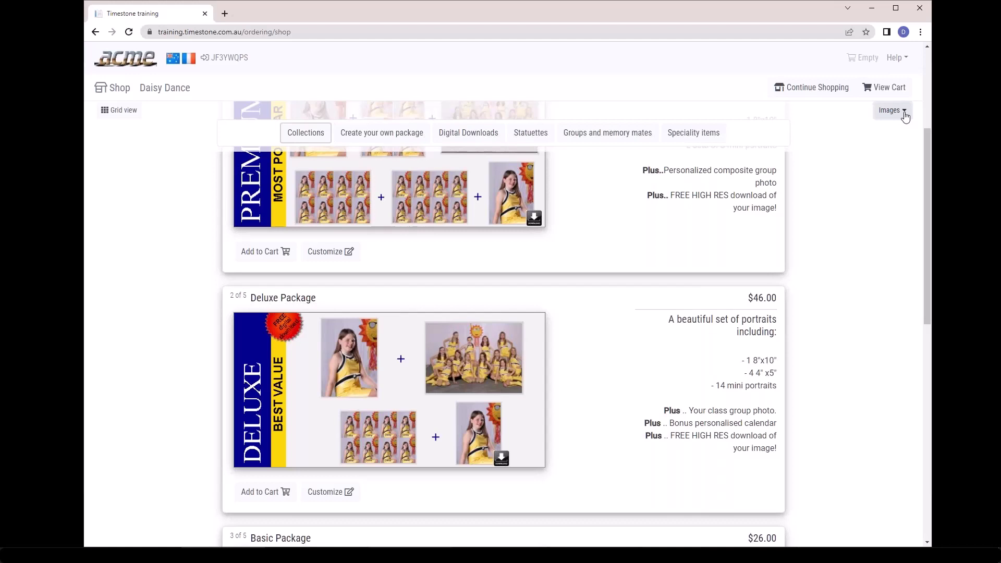
left_click(594, 135)
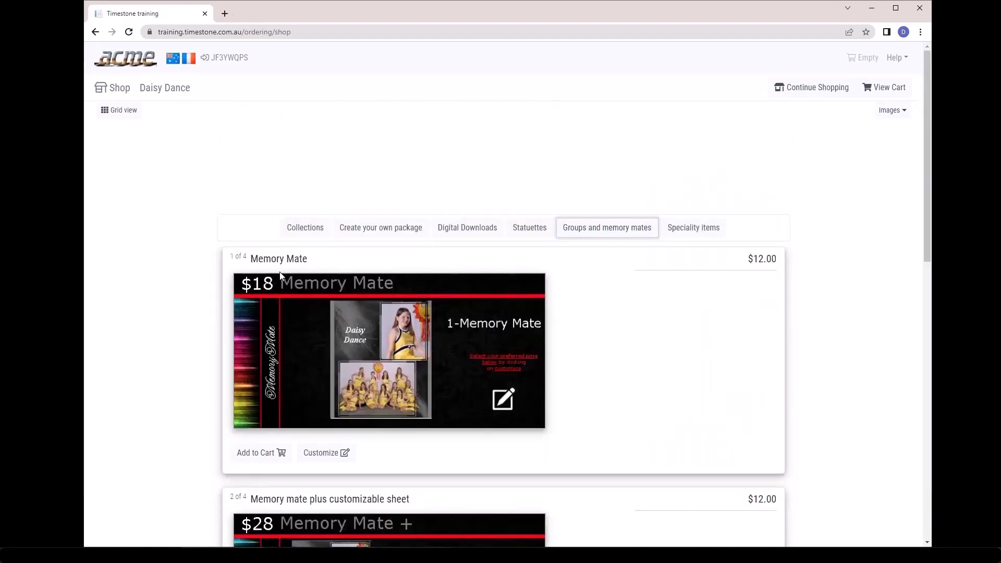
left_click(892, 111)
Reopen the dance shop and add the Premium Package to the cart.
left_click(807, 89)
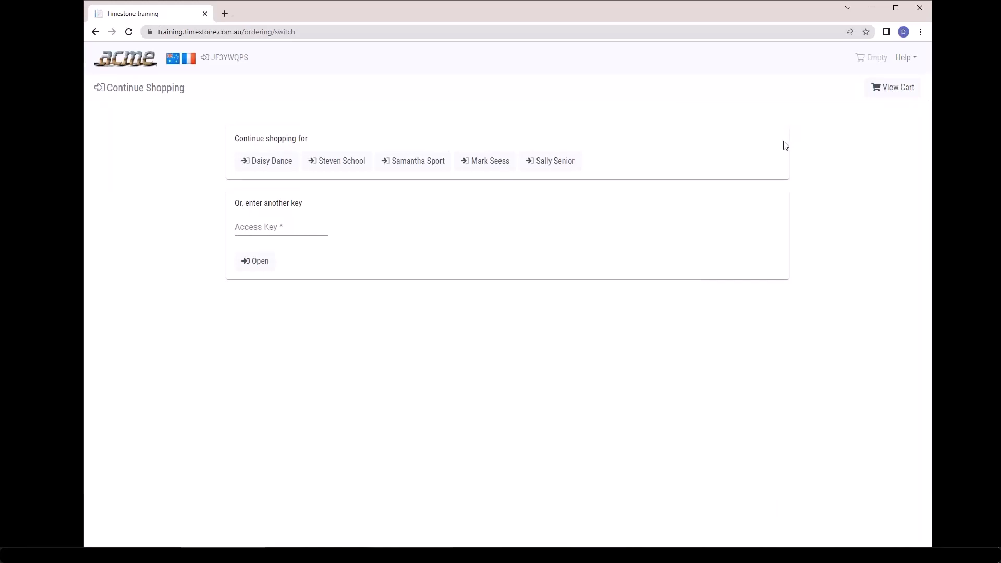
left_click(275, 170)
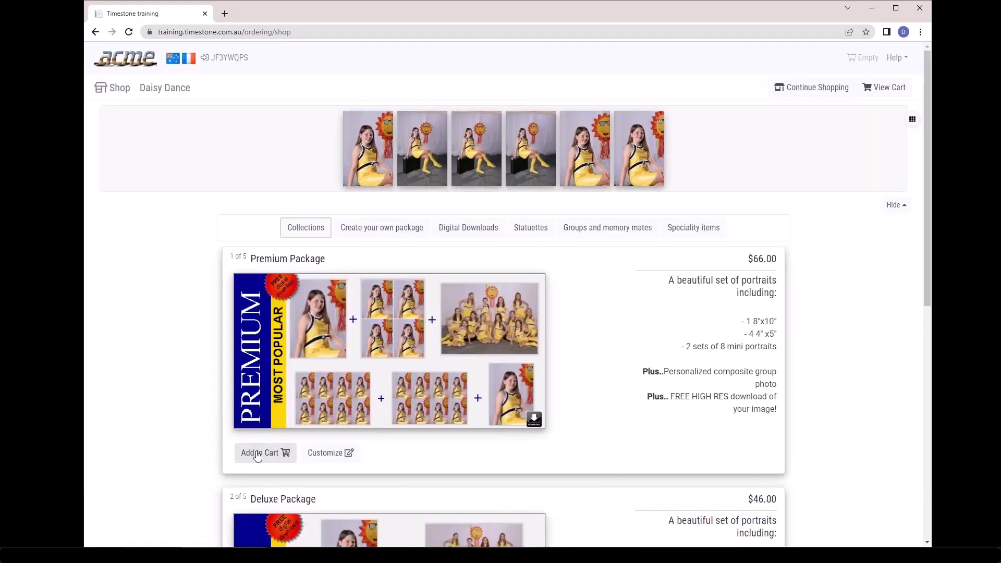
left_click(257, 456)
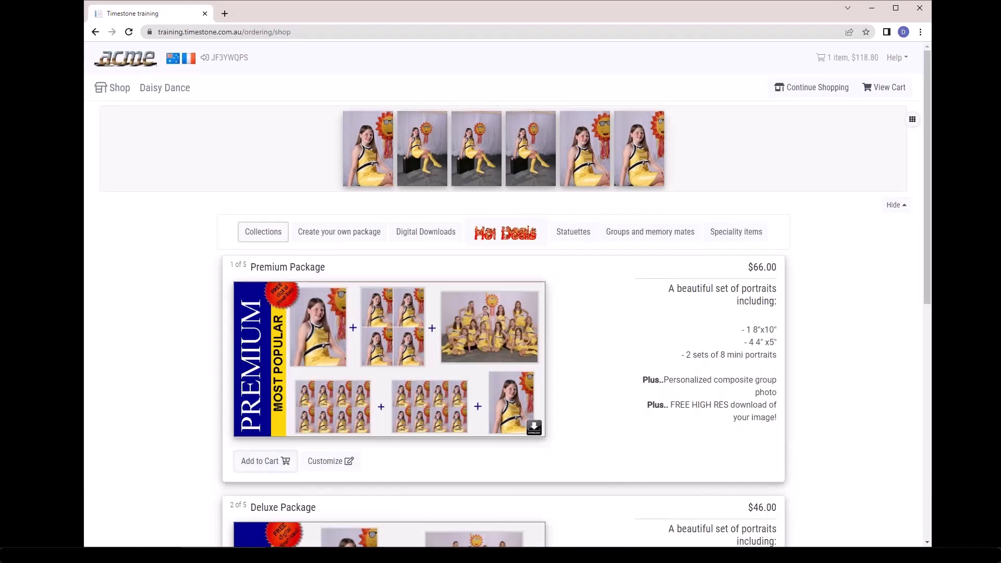
Switch to Timestone Administrator and examine the Dances category set, including the headings of its Packages and Build Your Own categories.
key("alt+Tab")
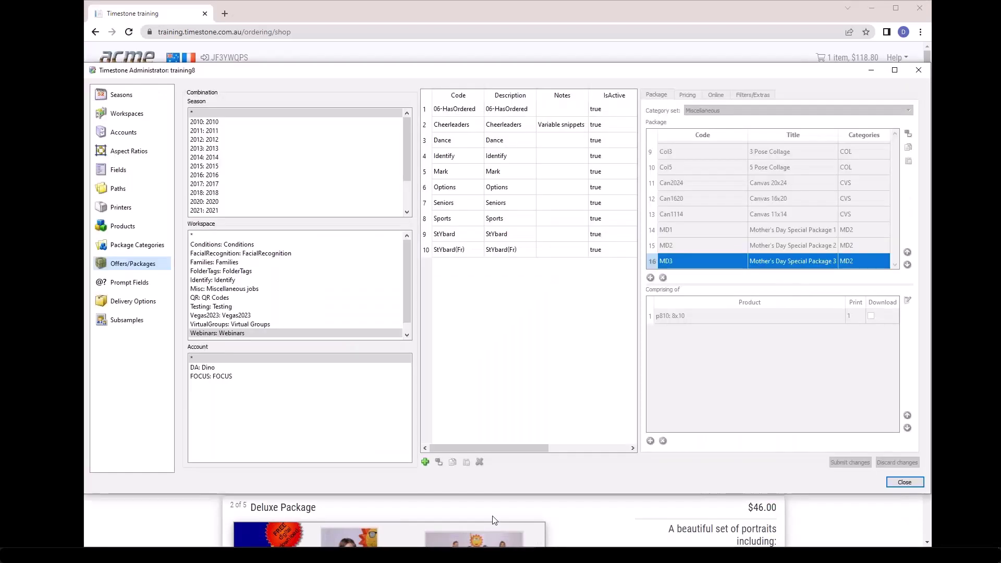
left_click(142, 246)
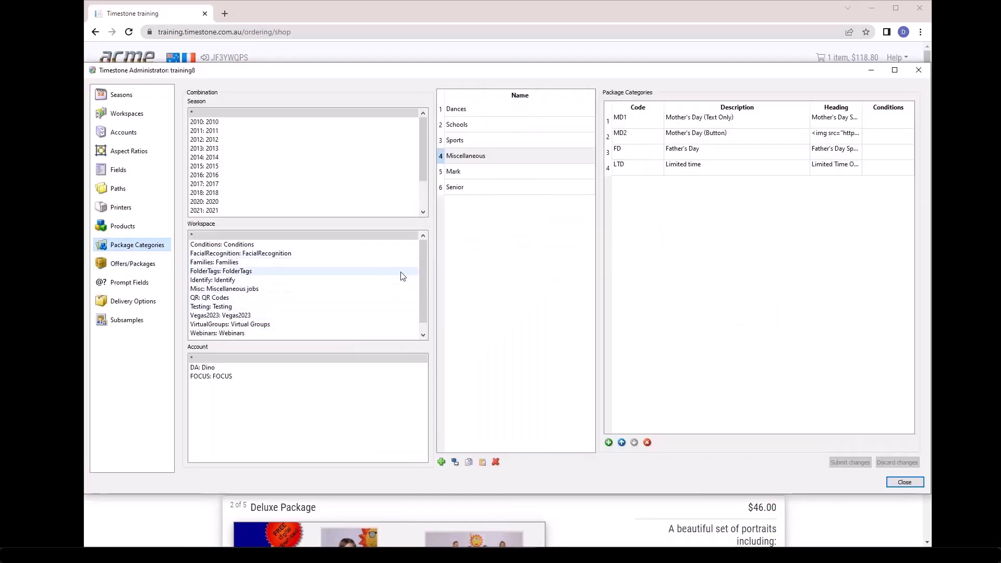
left_click(473, 111)
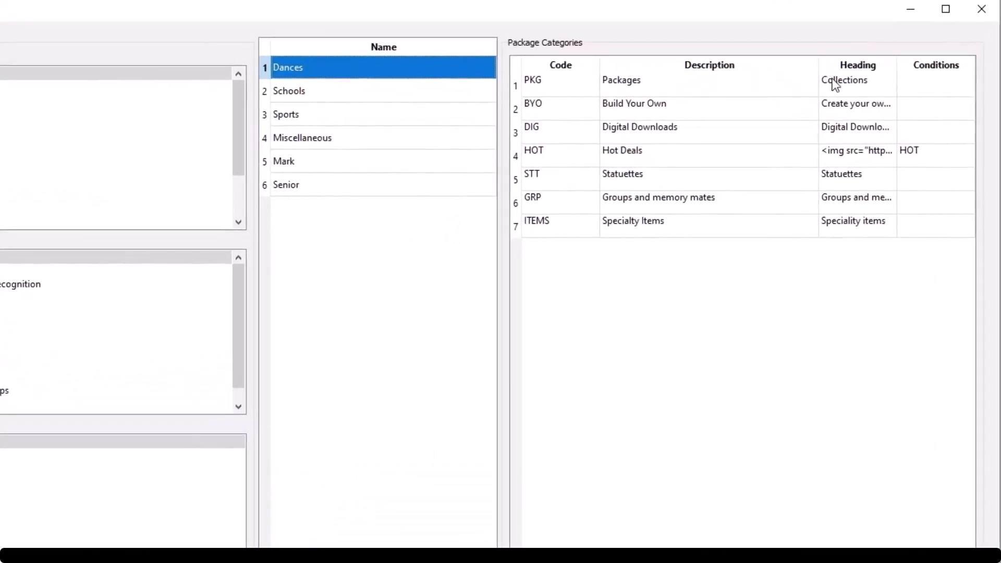
double_click(835, 83)
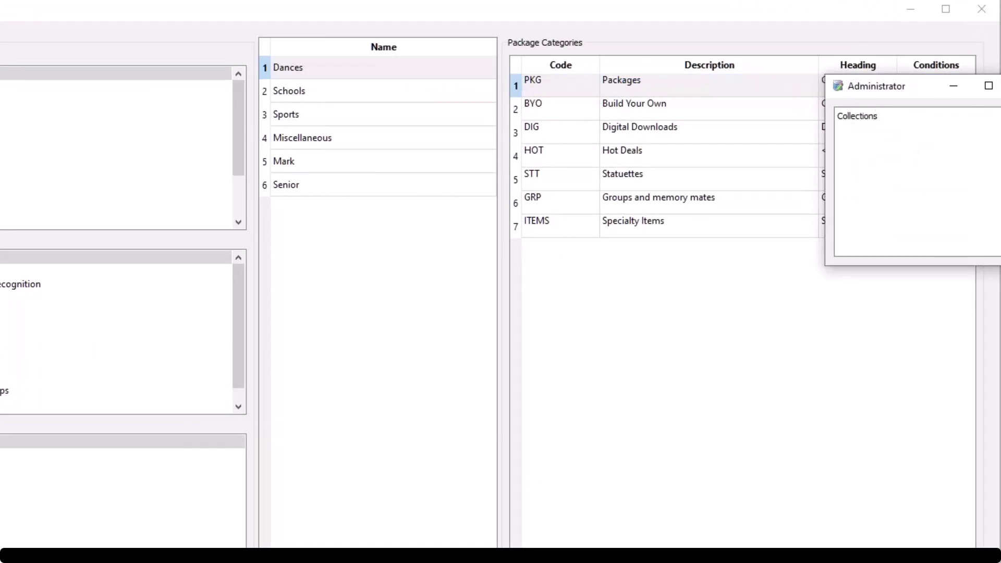
left_click(847, 109)
left_click(847, 109)
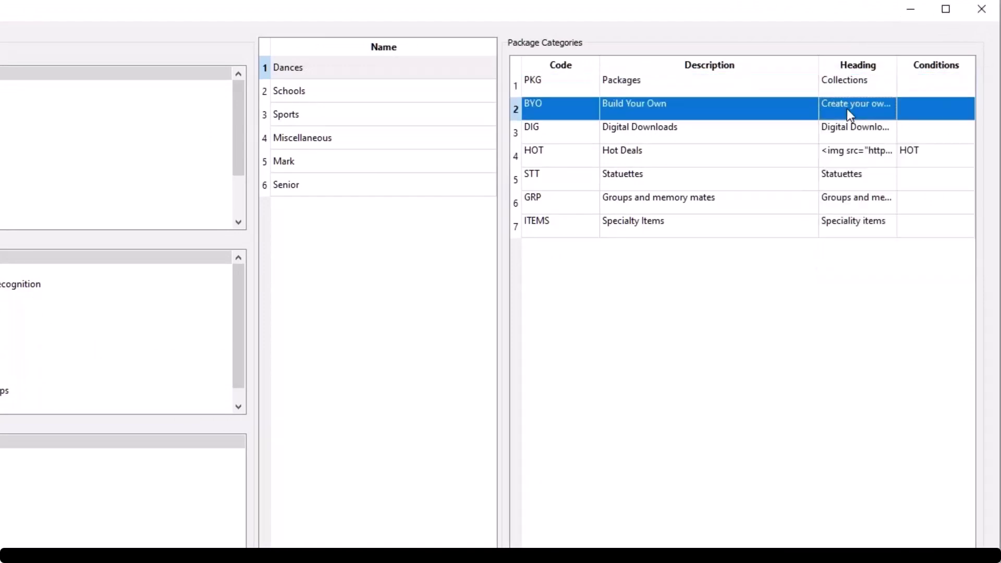
left_click(847, 109)
key("Escape")
Inspect the code and condition of the Hot Deals category in the Dances set.
double_click(946, 157)
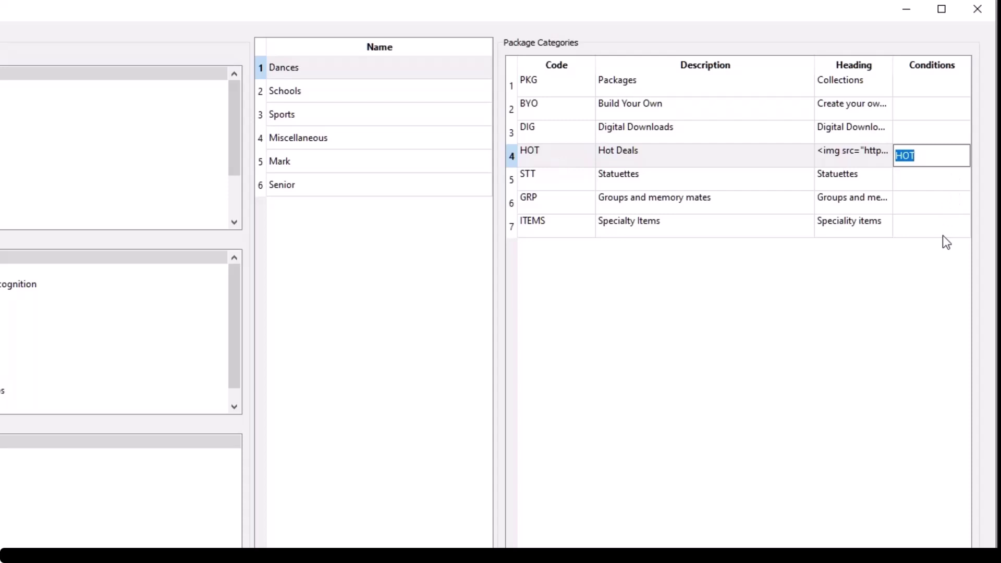
left_click(546, 158)
left_click(546, 158)
left_click(950, 156)
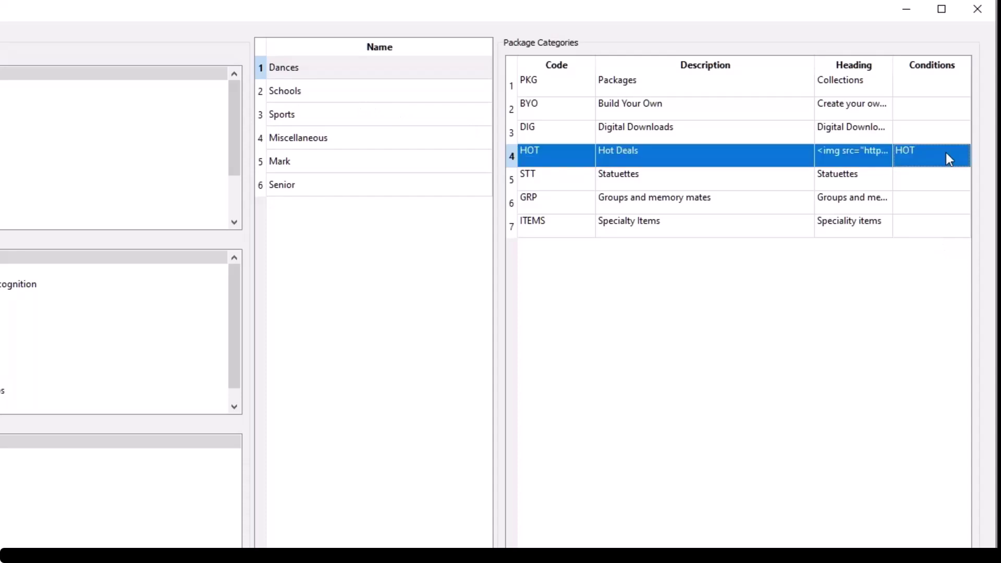
left_click(949, 156)
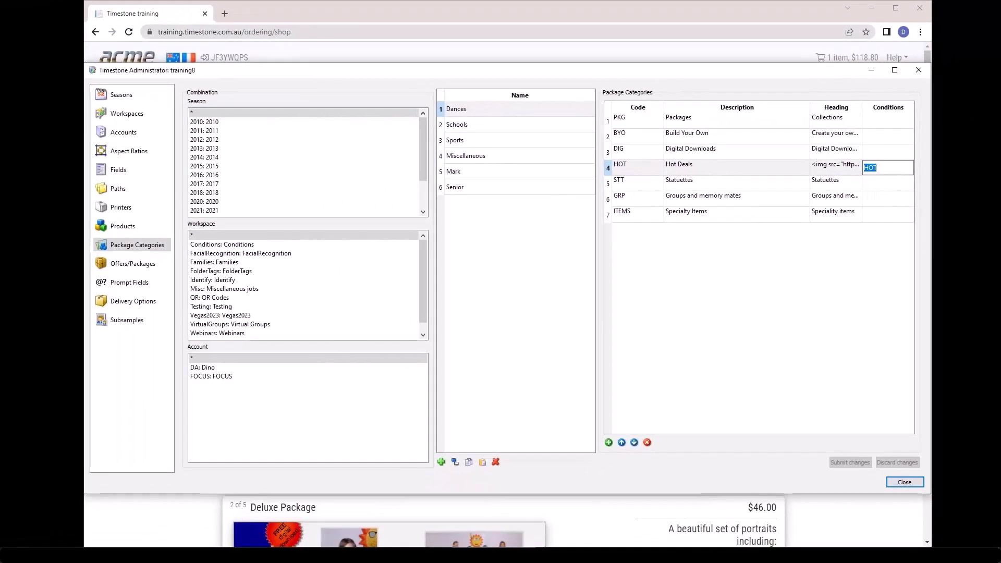
Switch back to the dance shop in the browser and add the Hot Deals Gift Package to the cart.
left_click(836, 528)
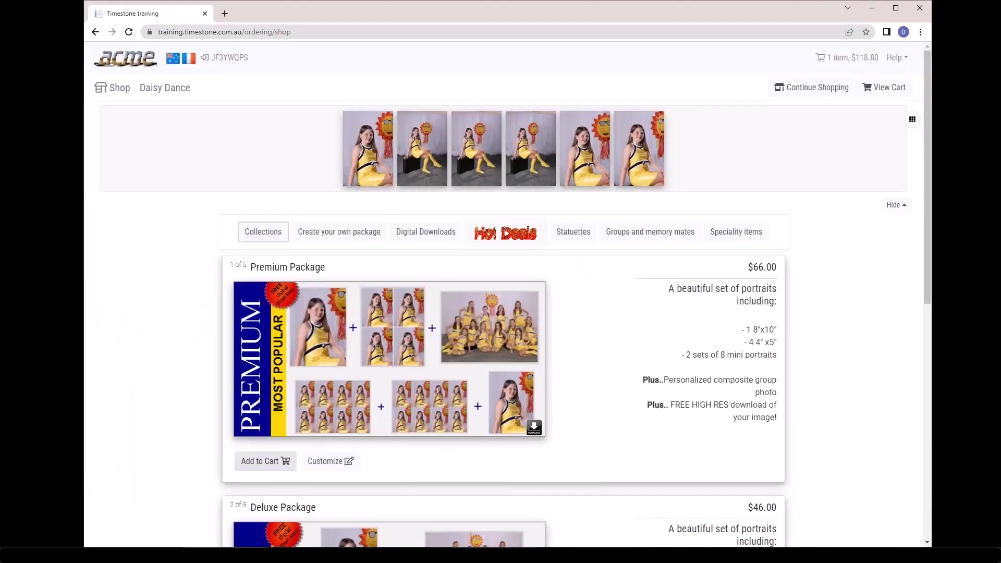
left_click(499, 238)
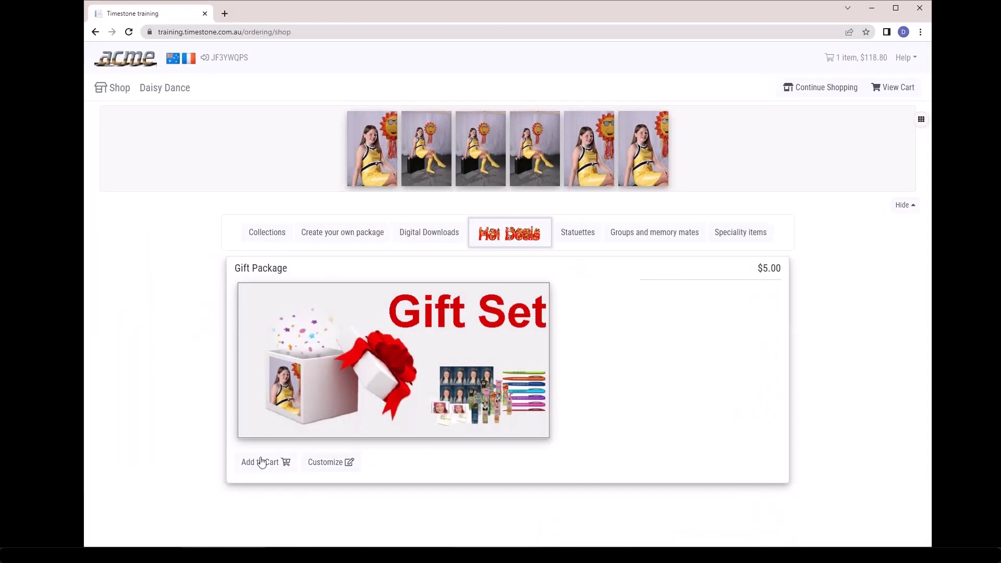
left_click(263, 463)
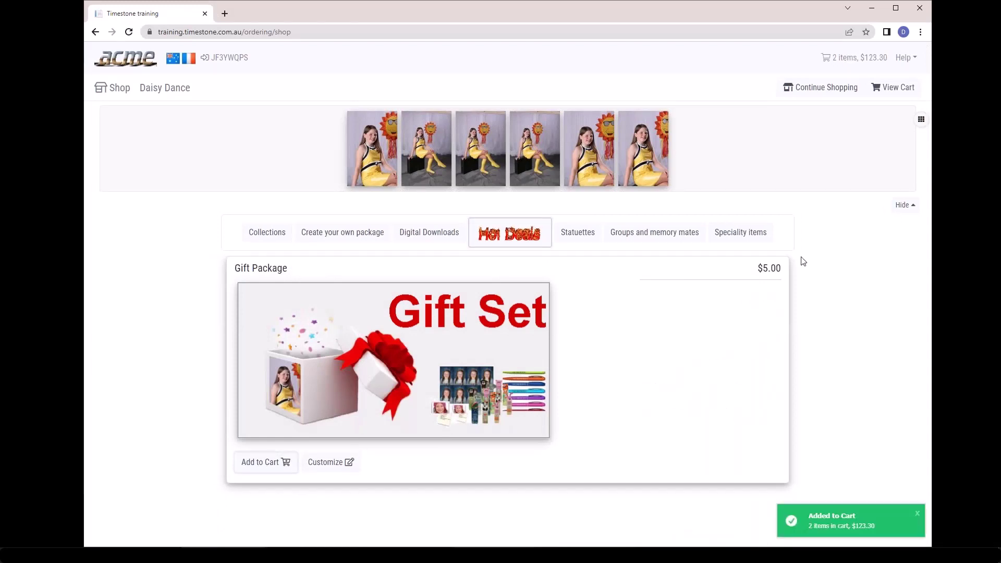
Reduce the Premium Package in the cart to one copy and return to the shop selection page.
left_click(896, 89)
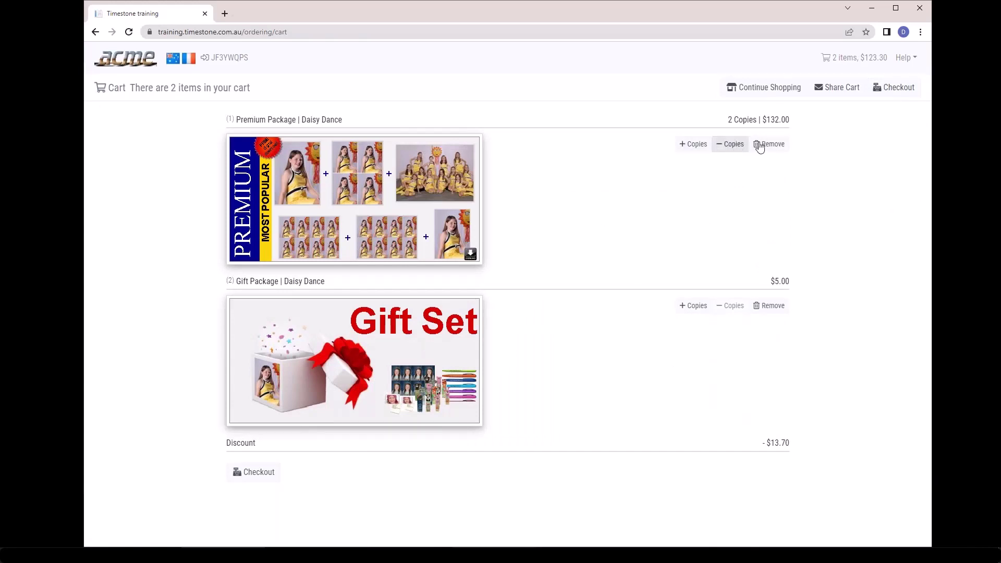
left_click(725, 147)
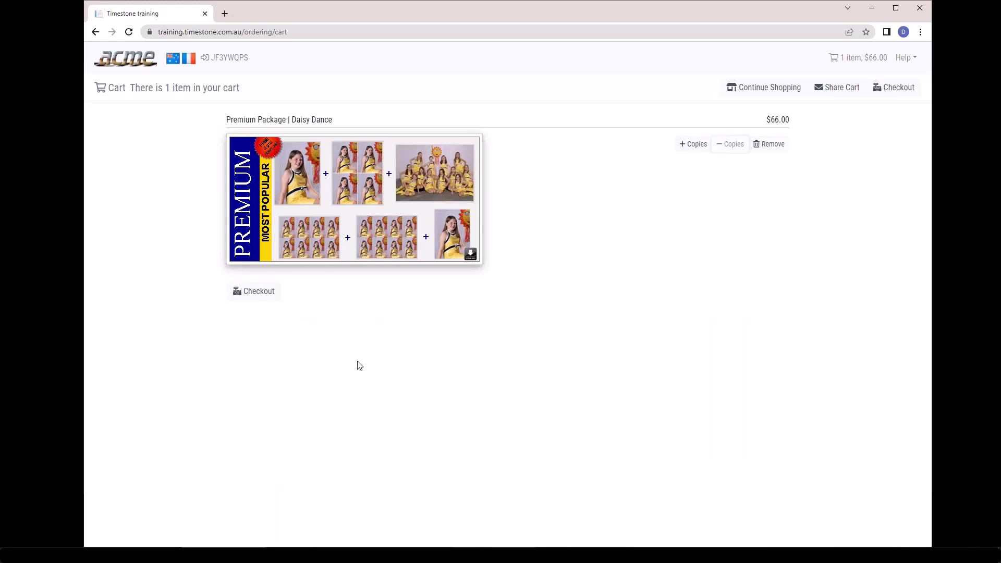
left_click(757, 87)
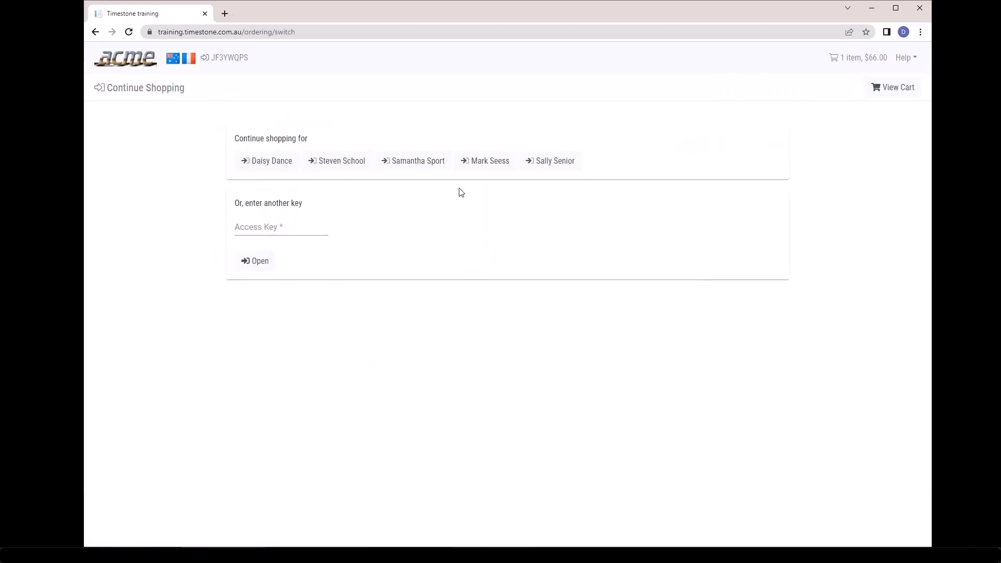
Switch to Timestone Administrator and check the category assigned to the Gift Package in the Dance offer.
key("alt+Tab")
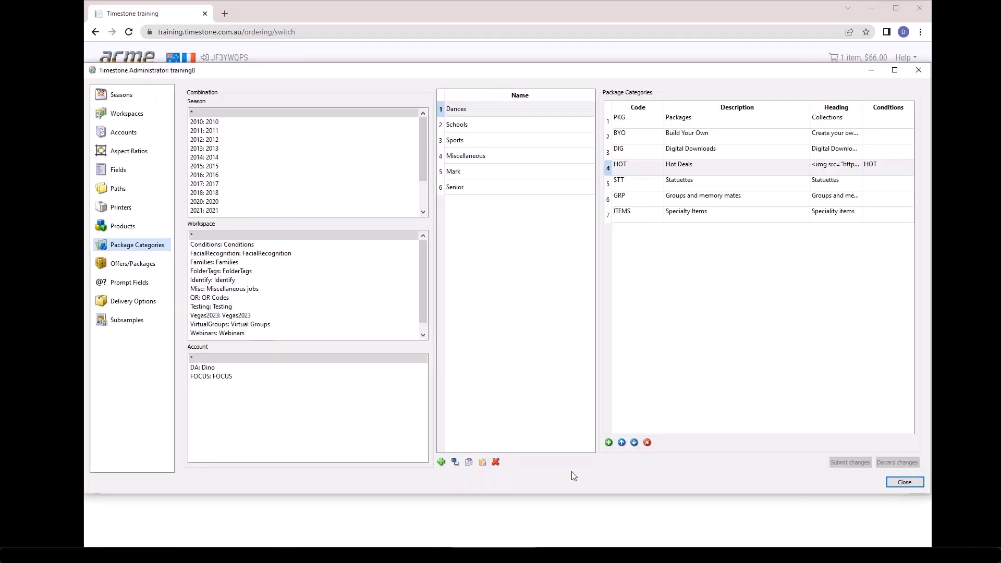
left_click(136, 264)
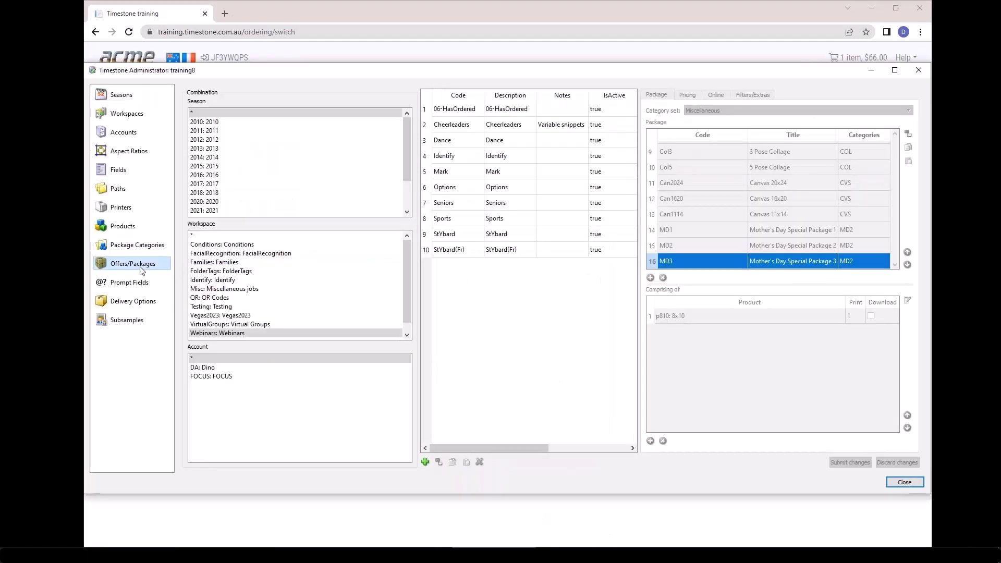
left_click(460, 142)
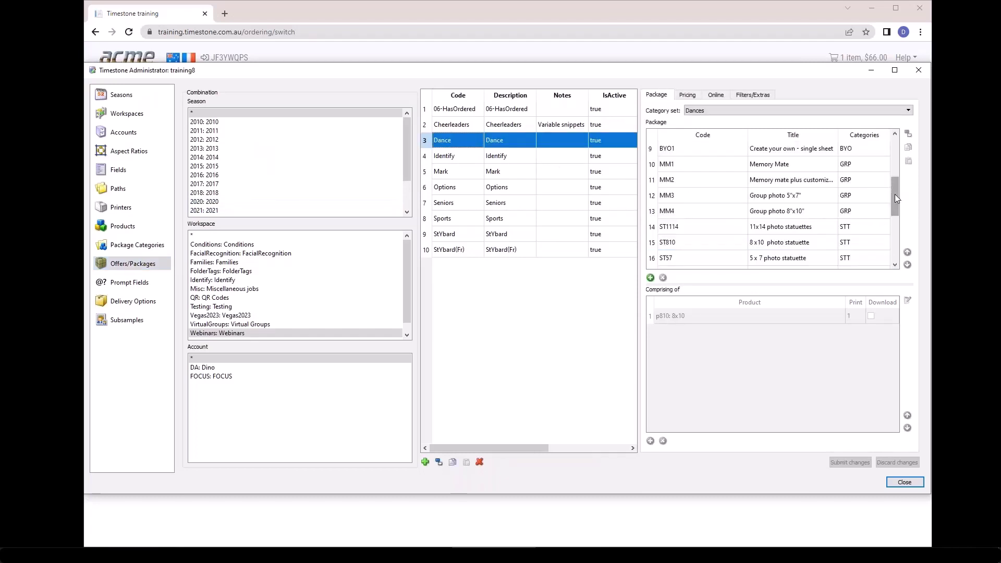
left_click_drag(895, 195, 895, 244)
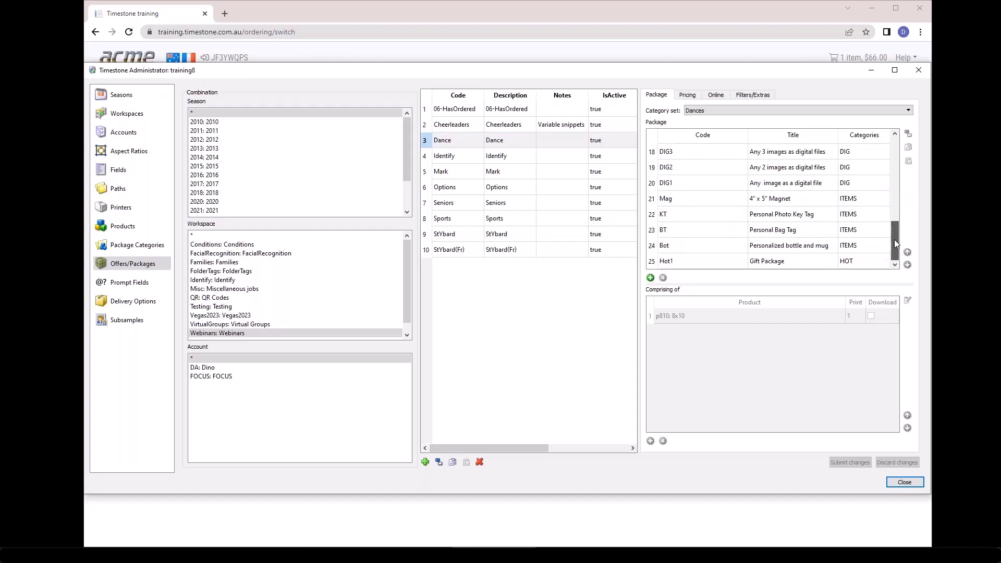
left_click(857, 262)
Inspect the filter settings of the Dance offer's Hot1 package, including its condition.
left_click(753, 95)
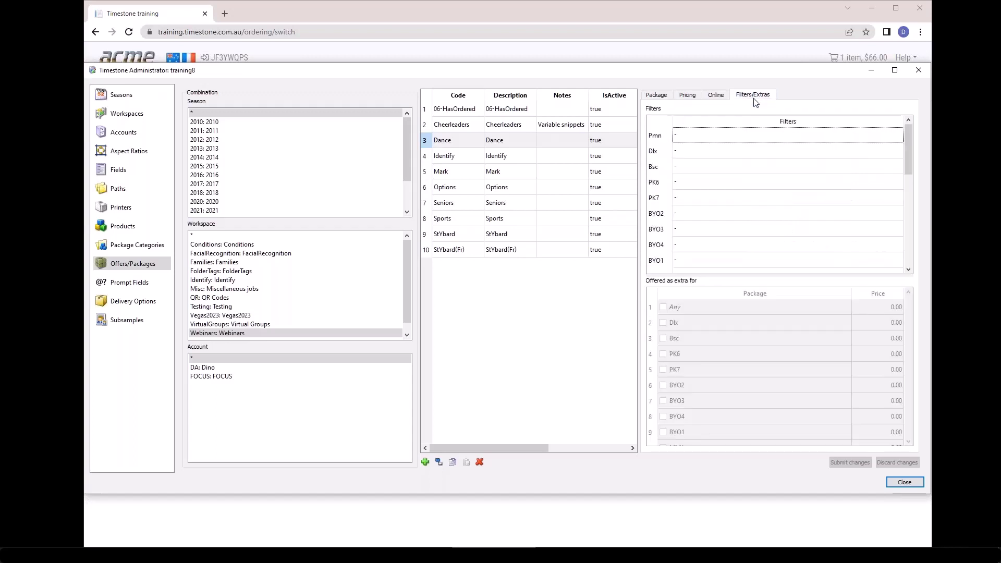
left_click_drag(910, 149, 904, 254)
double_click(758, 266)
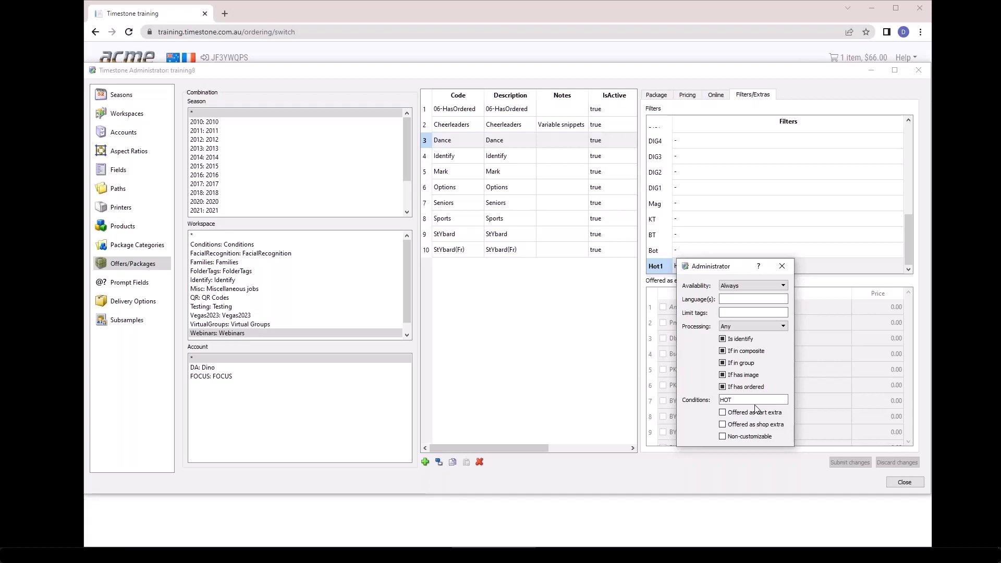
left_click(777, 263)
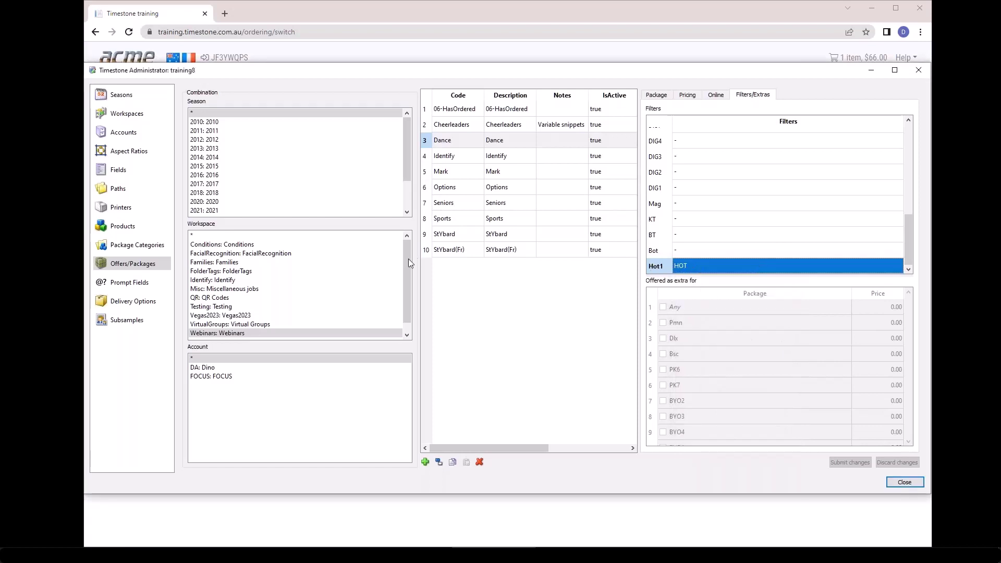
View the heading markup of the Packages category in the Schools category set.
left_click(138, 245)
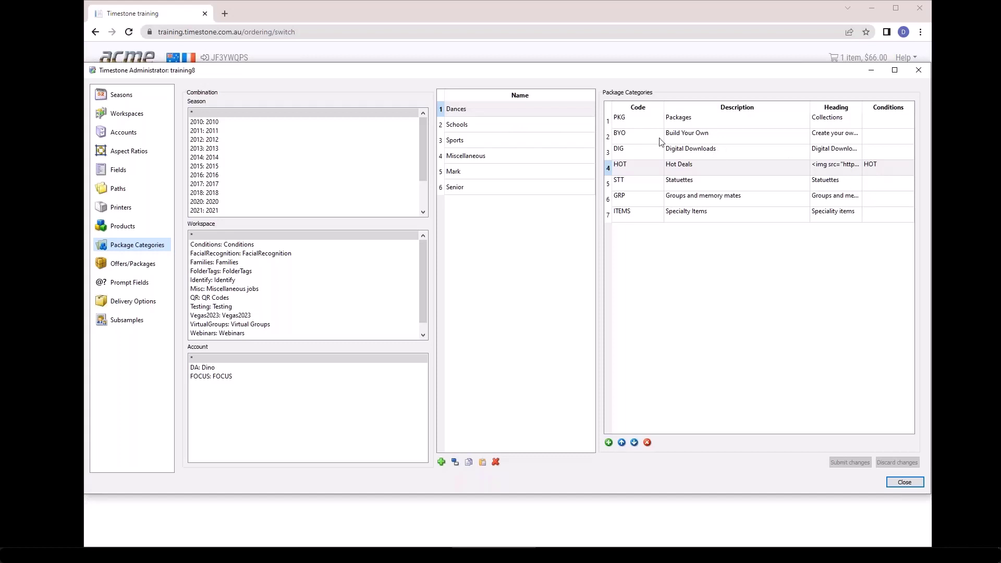
left_click(494, 125)
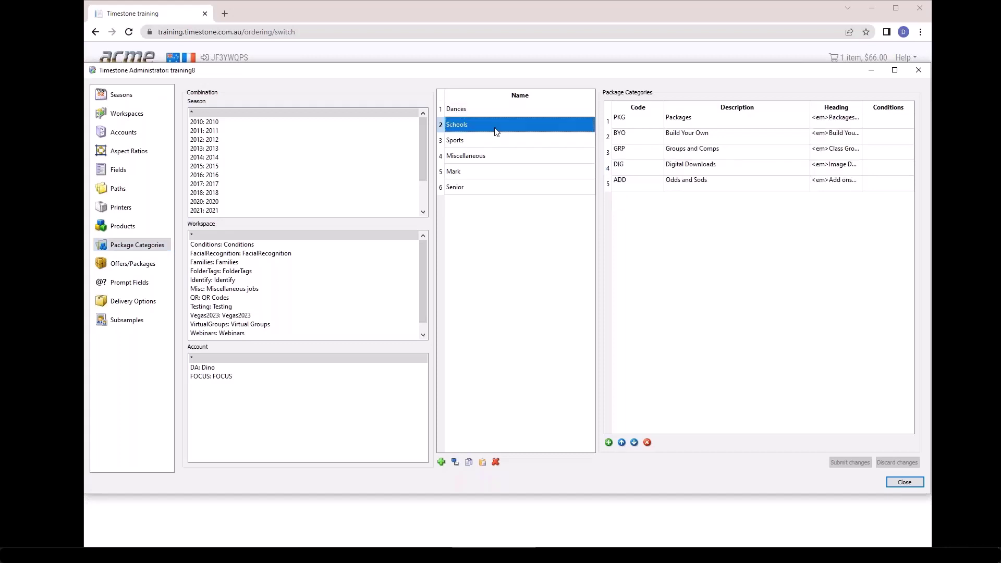
double_click(832, 124)
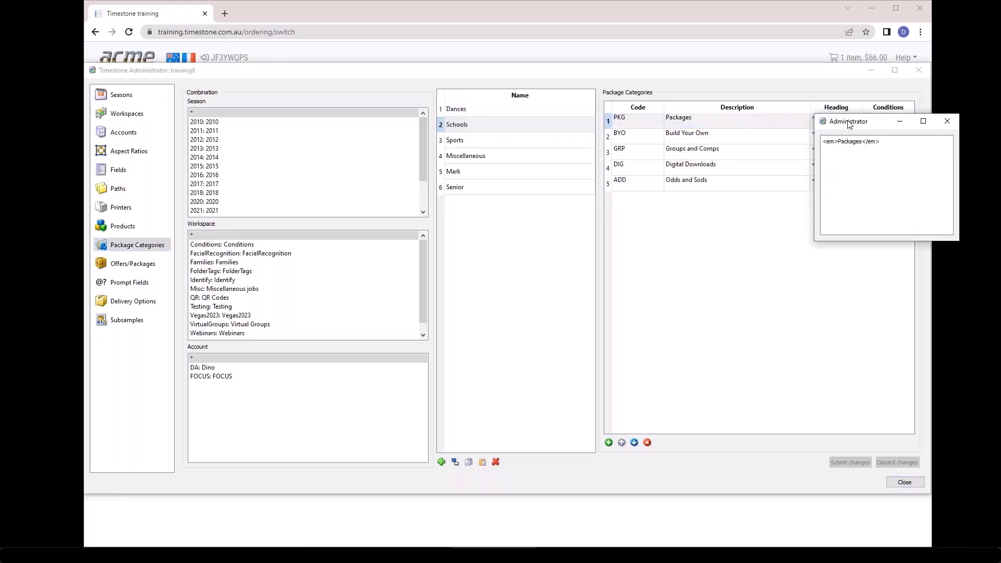
left_click_drag(850, 124, 481, 242)
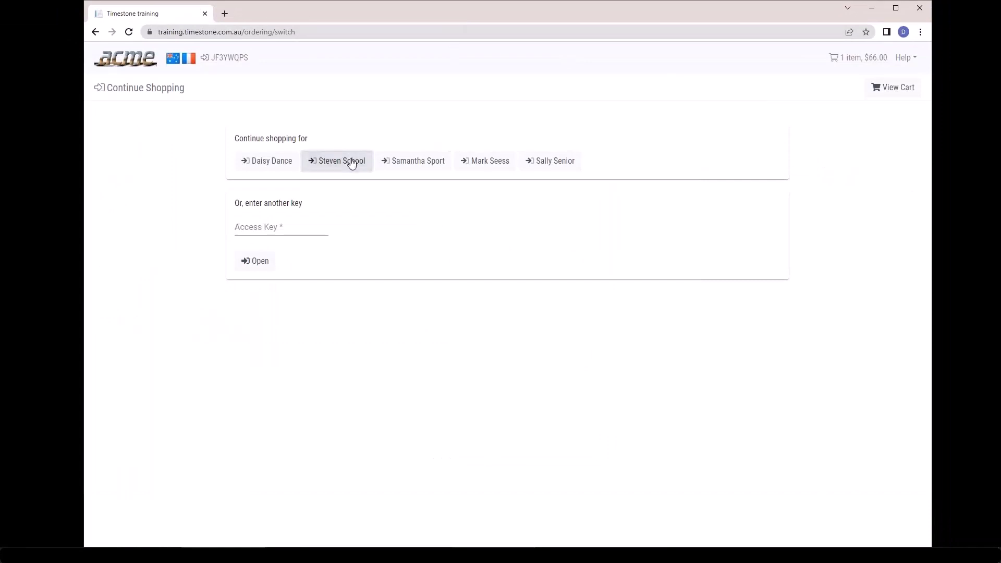
Switch to the browser, remove the Premium Package from the cart, and open the school shop.
left_click(911, 89)
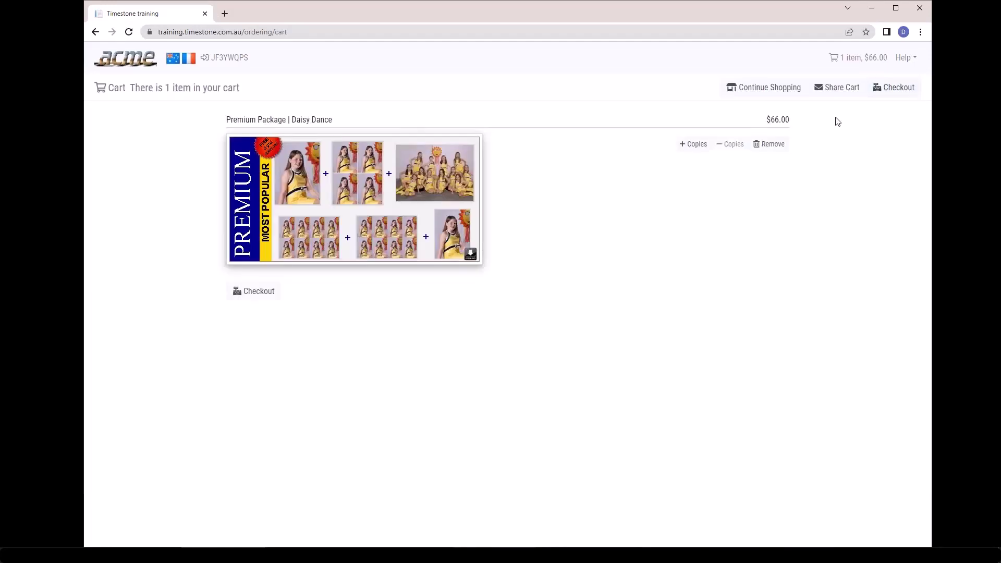
left_click(774, 147)
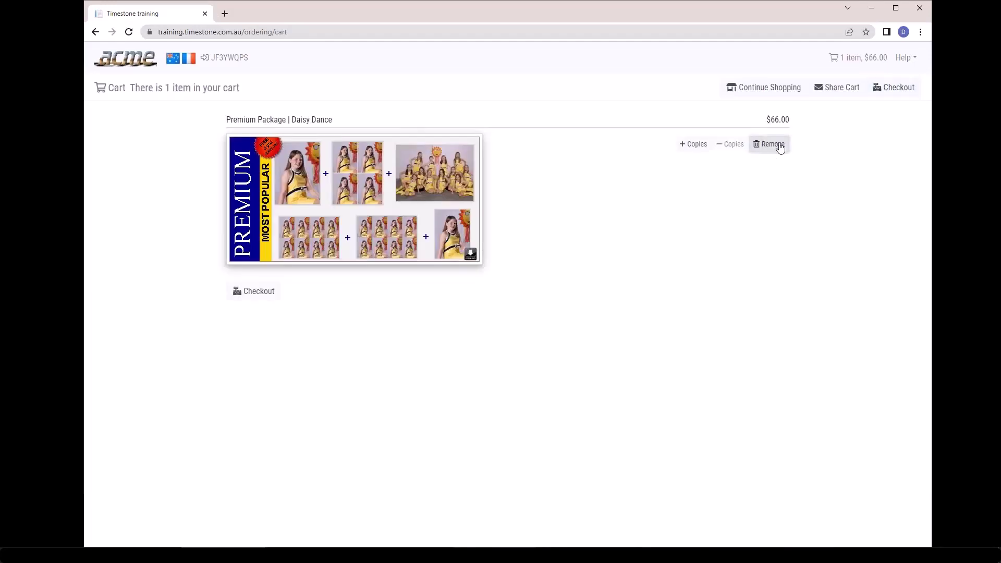
left_click(785, 93)
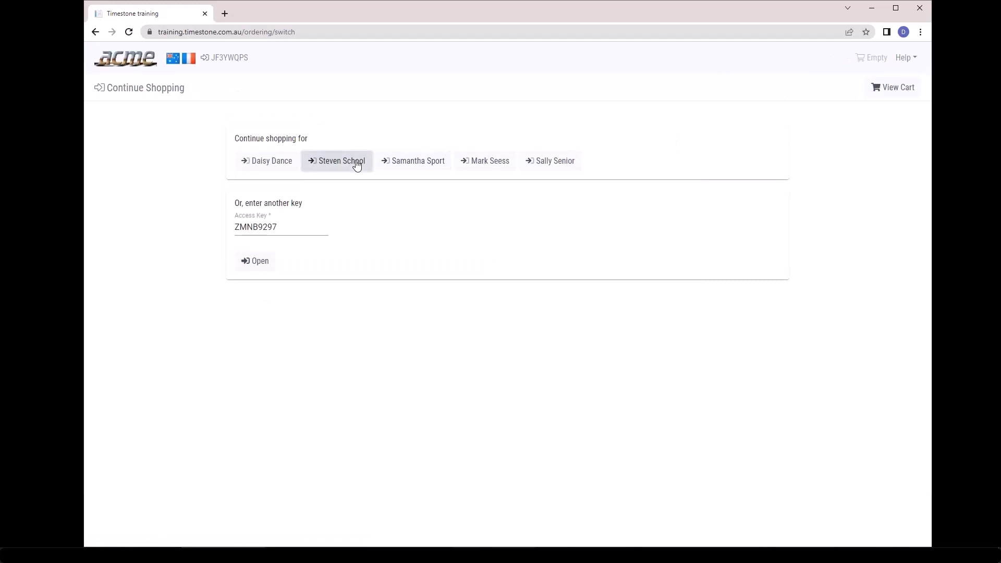
left_click(358, 163)
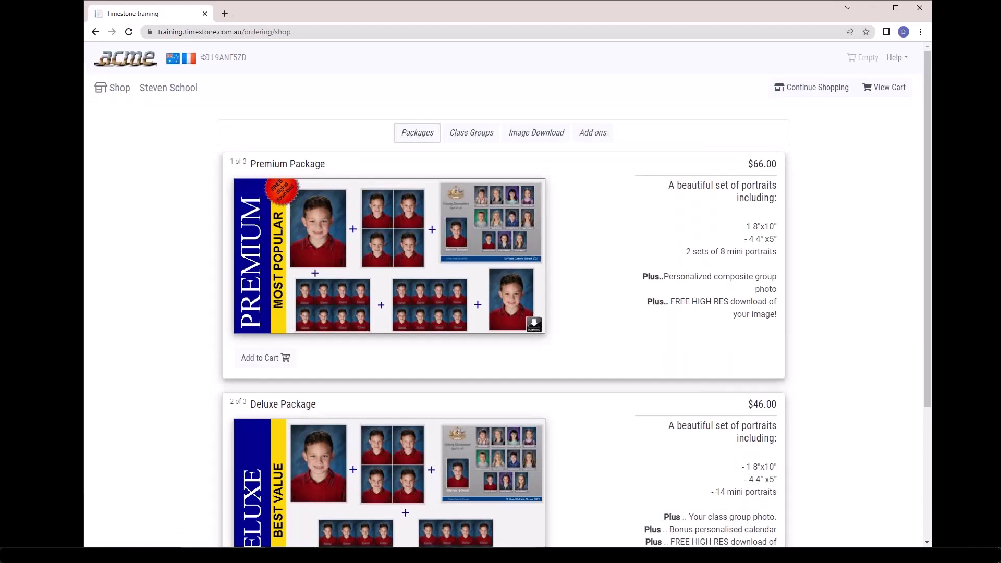
Return to Timestone Administrator and re-examine the Schools set's Packages heading markup against the shop's category button.
key("alt+Tab")
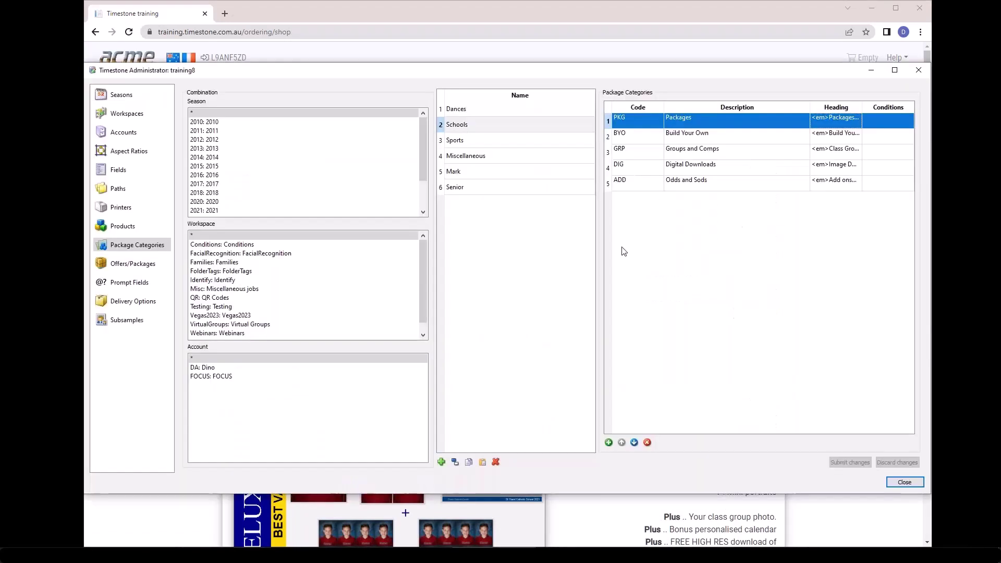
double_click(834, 127)
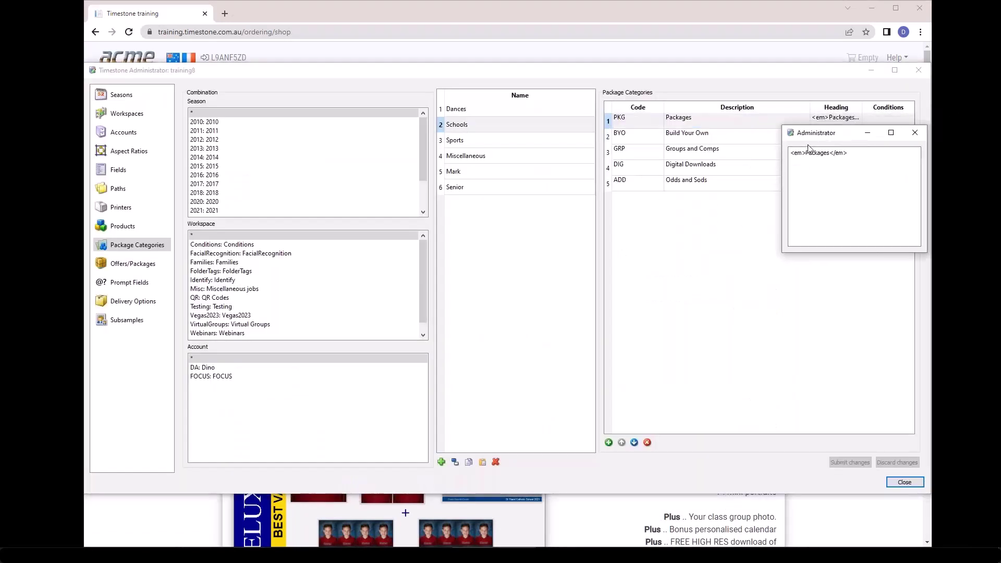
left_click_drag(804, 142, 513, 239)
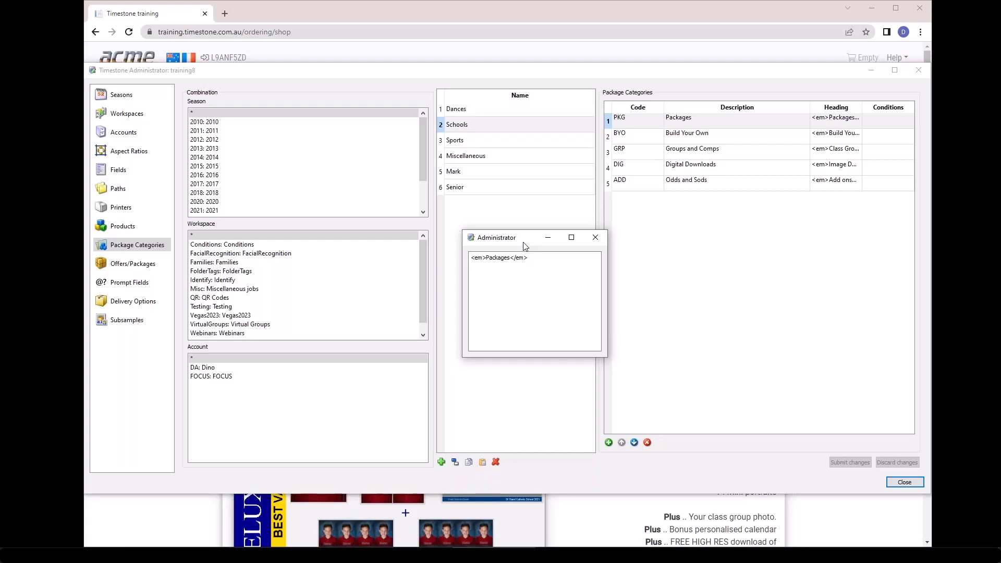
left_click(597, 239)
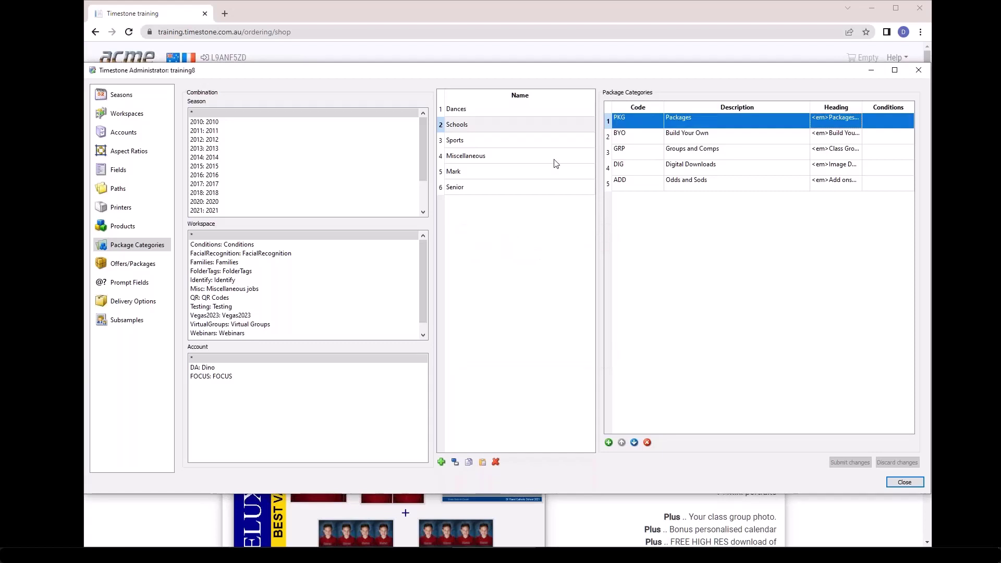
View the image heading markup of the Hot Deals category in the Dances category set.
left_click(497, 112)
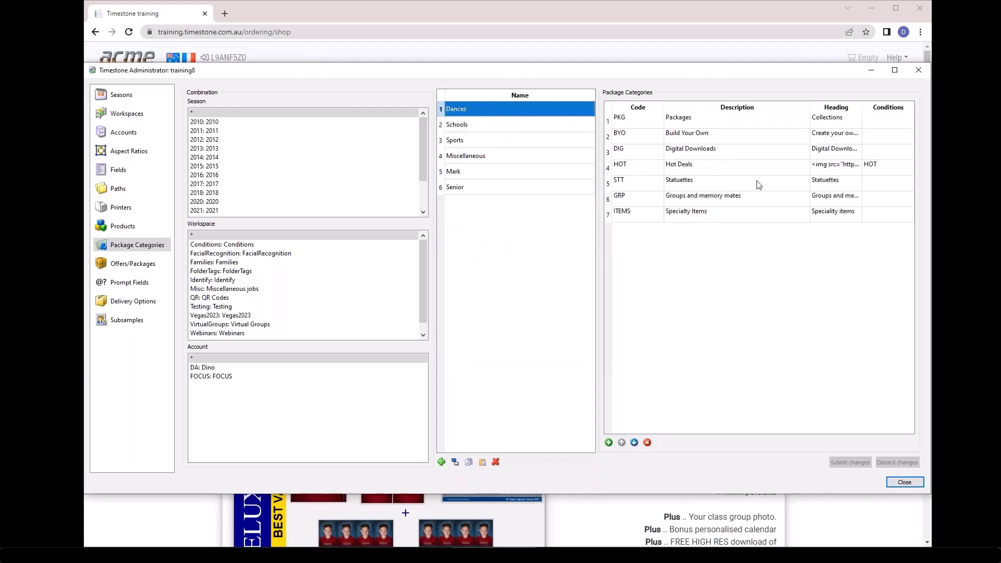
double_click(835, 172)
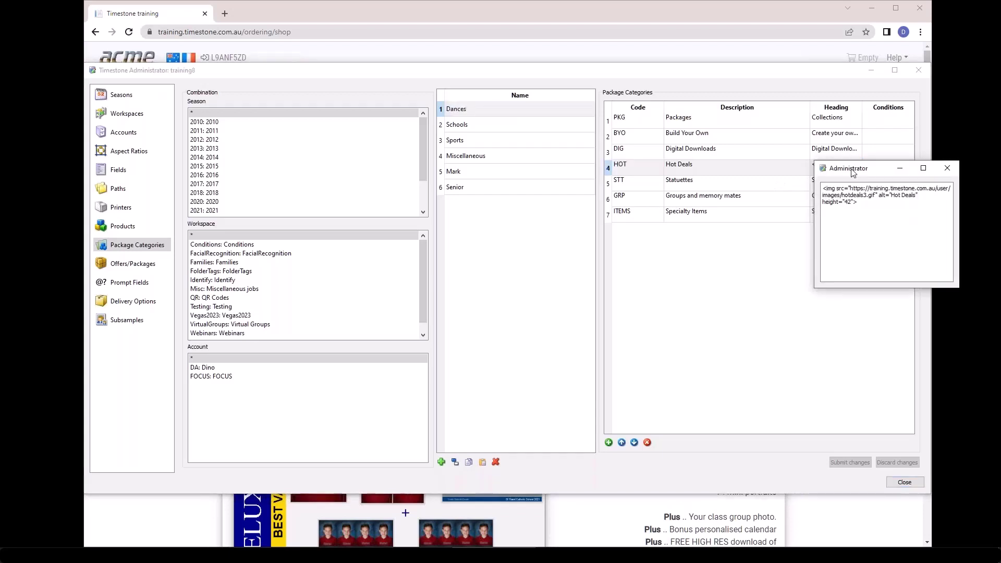
left_click_drag(842, 174, 486, 240)
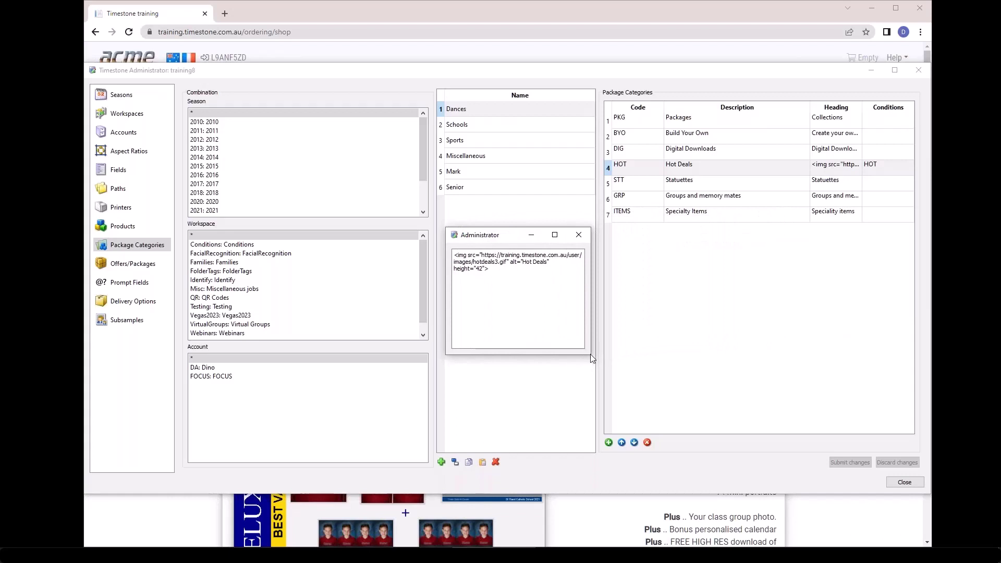
left_click_drag(590, 348, 764, 322)
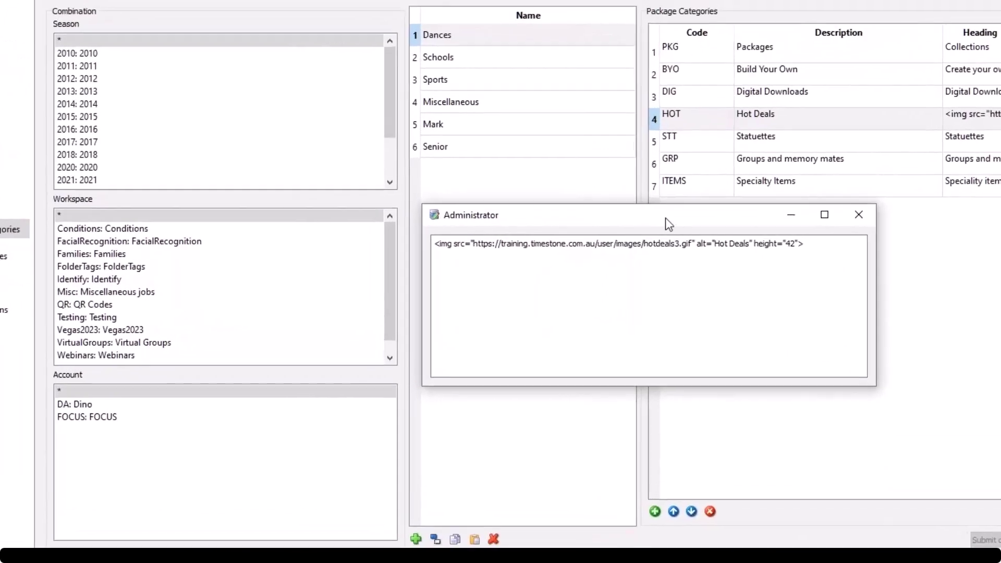
left_click_drag(615, 238, 550, 232)
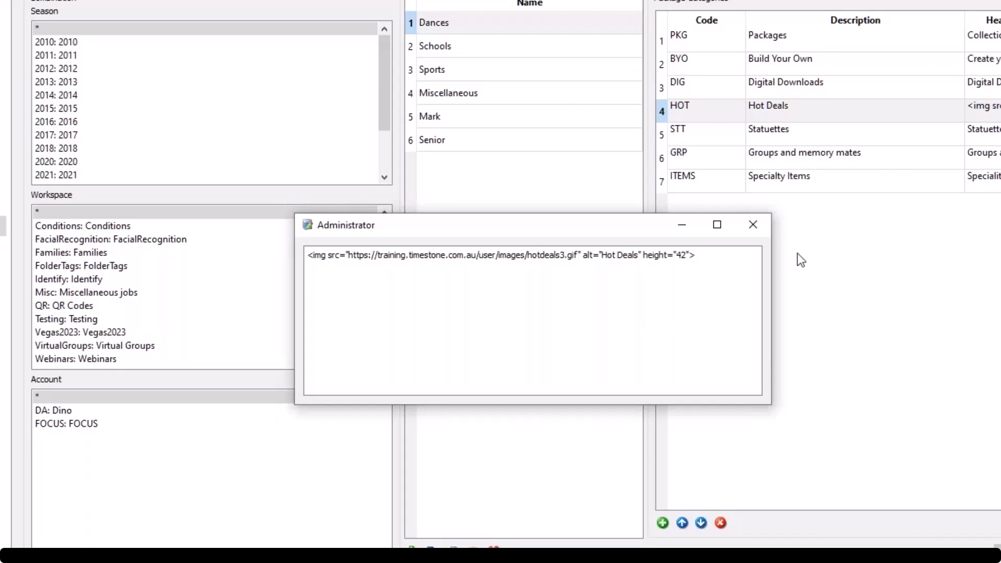
left_click(758, 230)
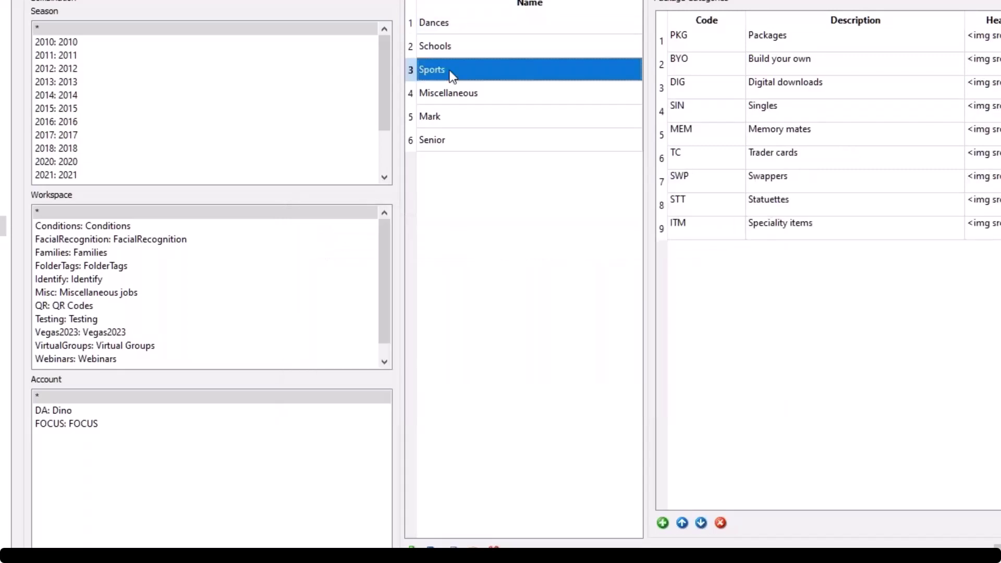
Open the Packages heading markup in the Sports category set and widen its window to show the markup on one line.
left_click(987, 45)
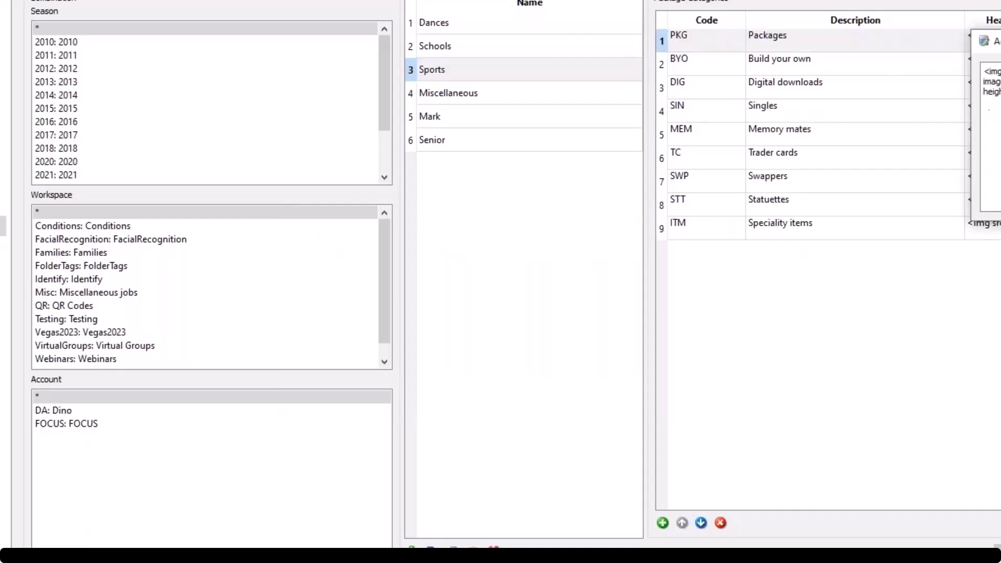
left_click_drag(991, 41, 446, 179)
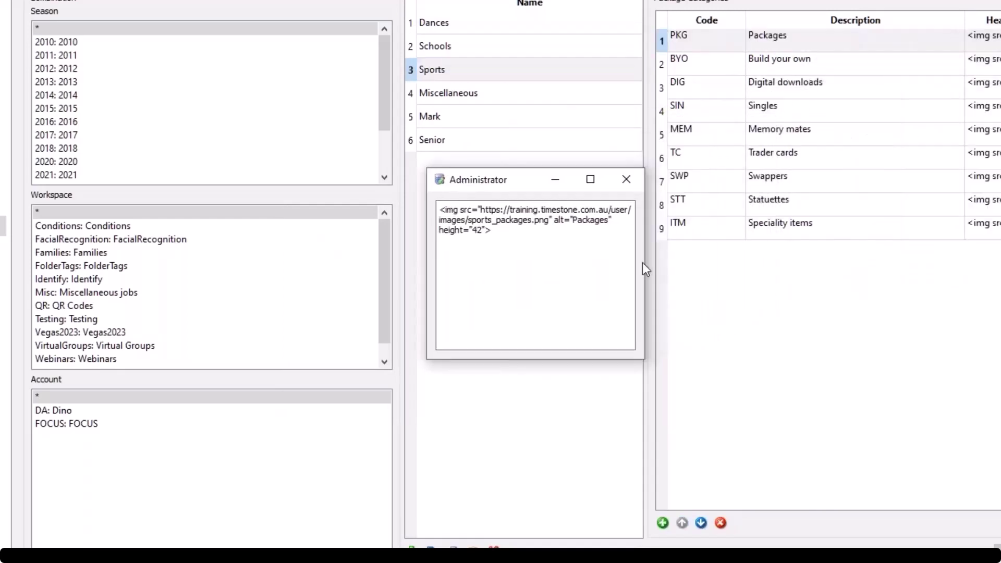
left_click_drag(643, 269, 936, 255)
left_click_drag(761, 187, 669, 233)
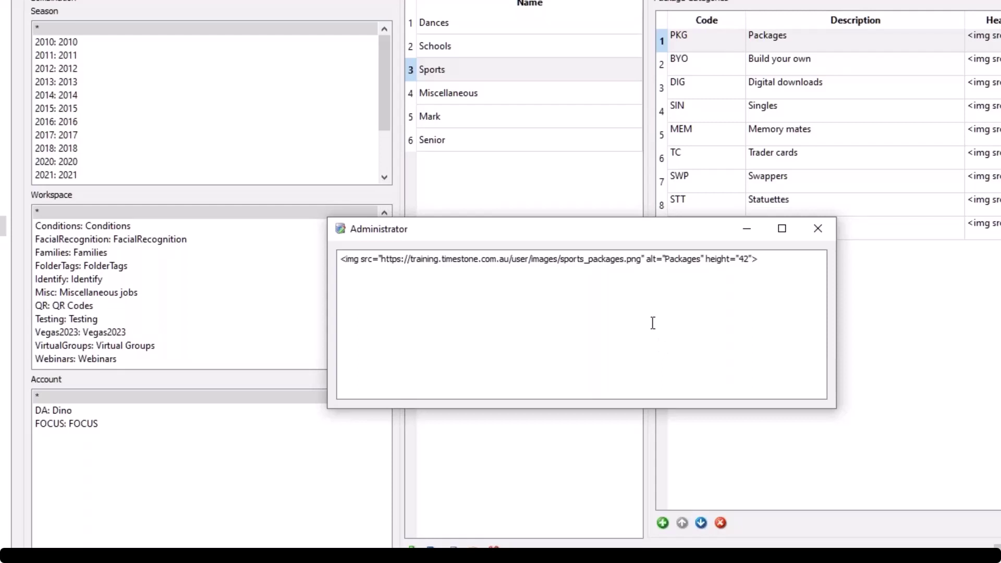
Examine the image address in the Sports set's Packages heading, highlighting its training.timestone.com.au server part, and close the markup.
left_click(480, 259)
key("shift+End")
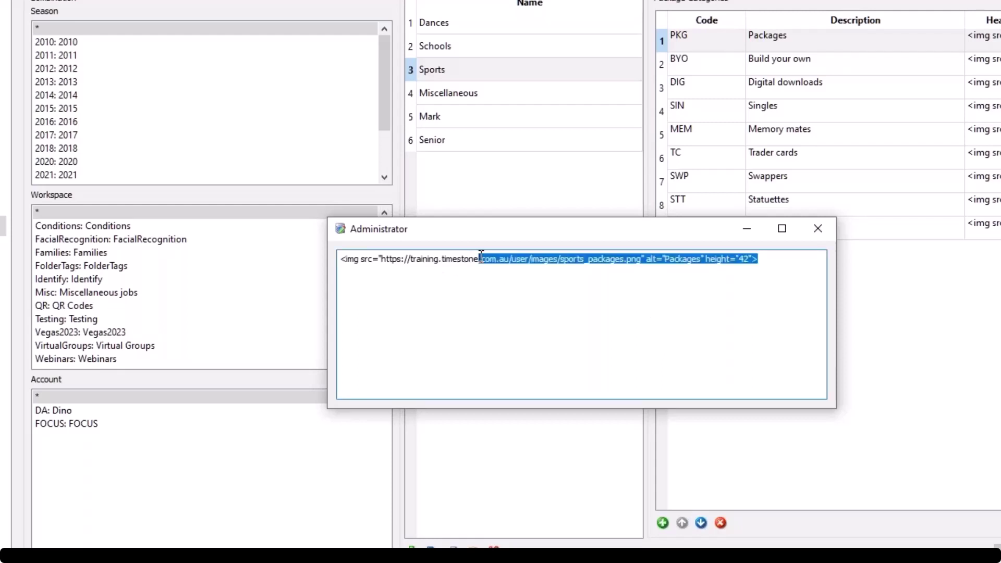
key("Right")
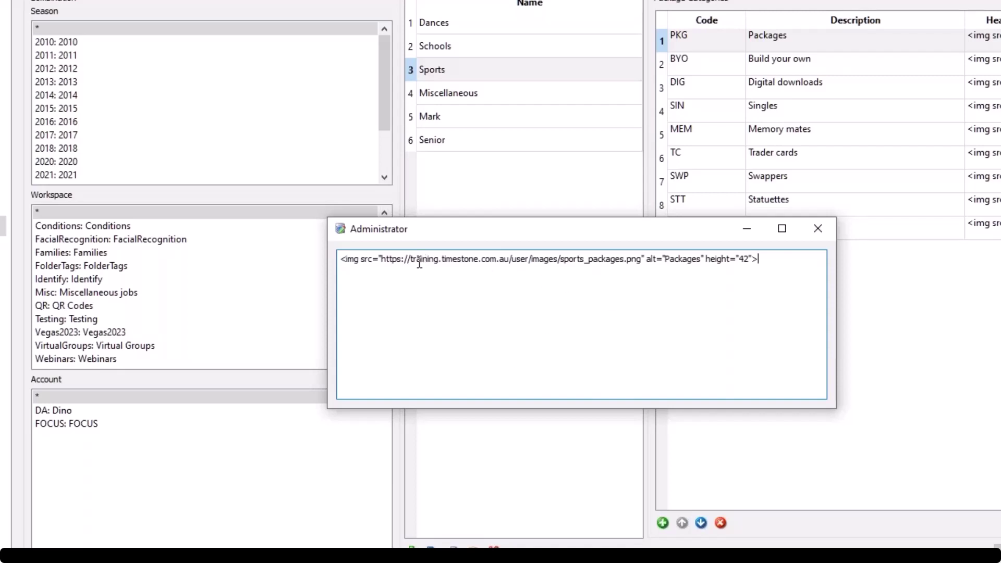
left_click_drag(408, 262, 466, 263)
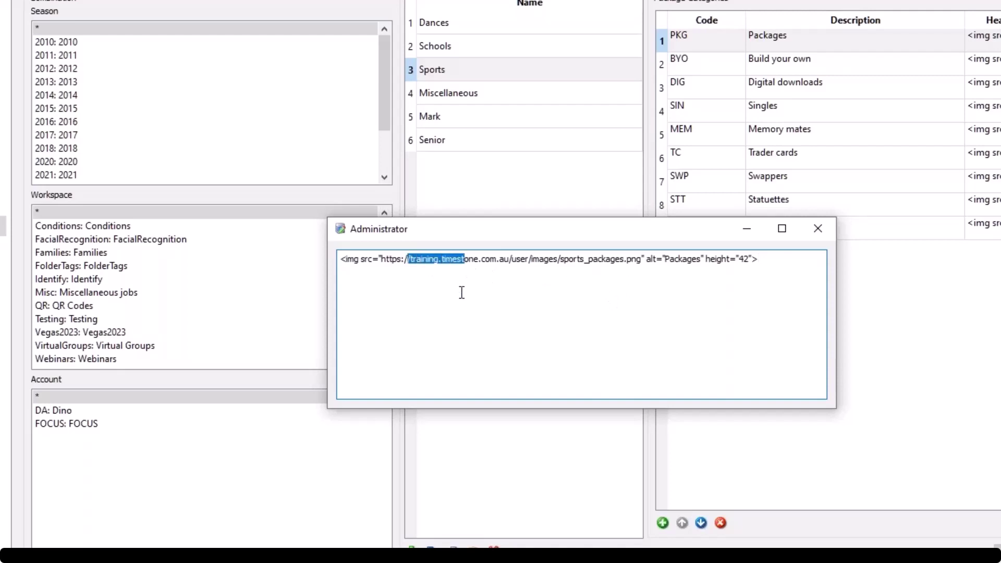
left_click(469, 335)
left_click_drag(417, 259, 461, 260)
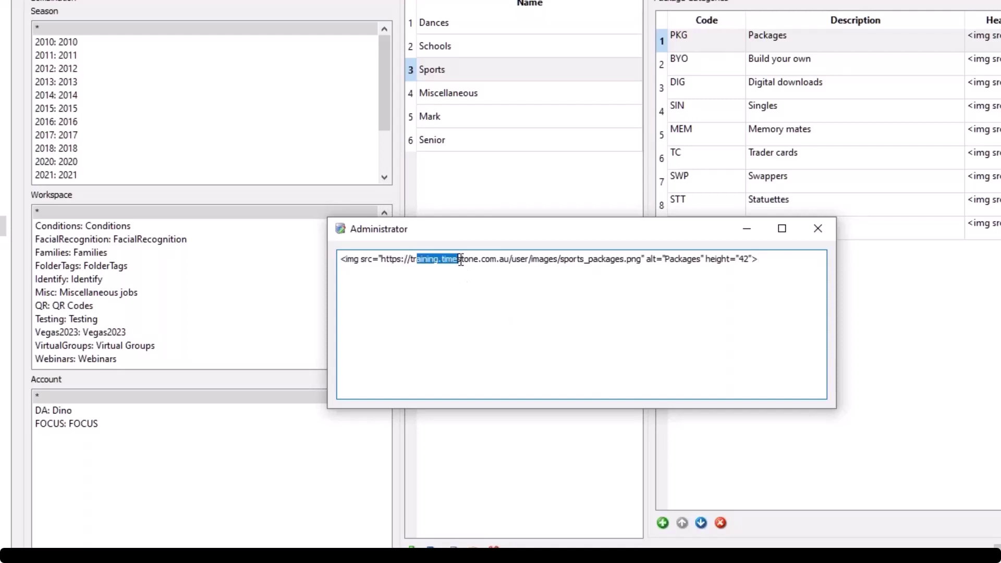
left_click(562, 312)
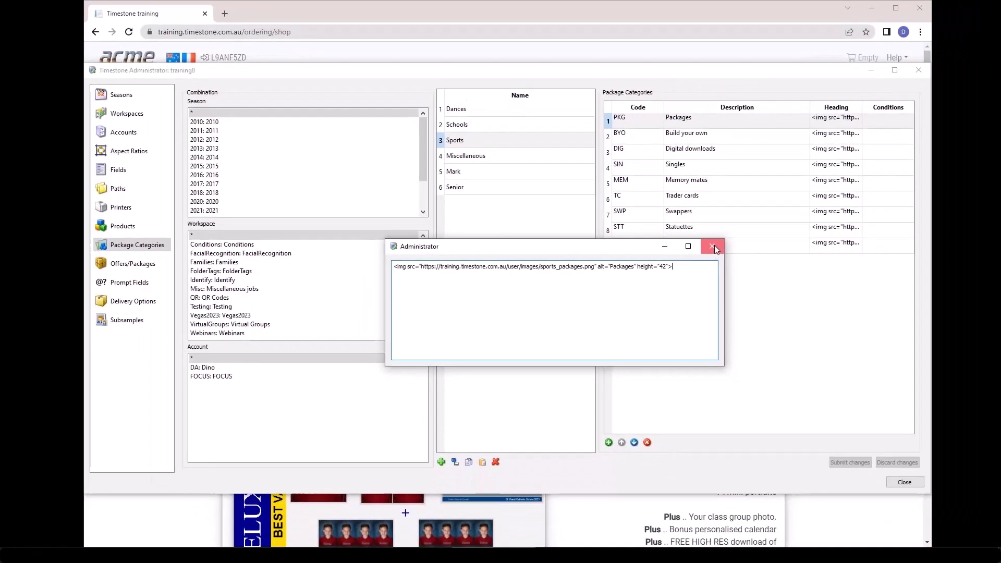
left_click(818, 228)
Switch to the browser and open the sport shop to view its image category buttons.
left_click(164, 531)
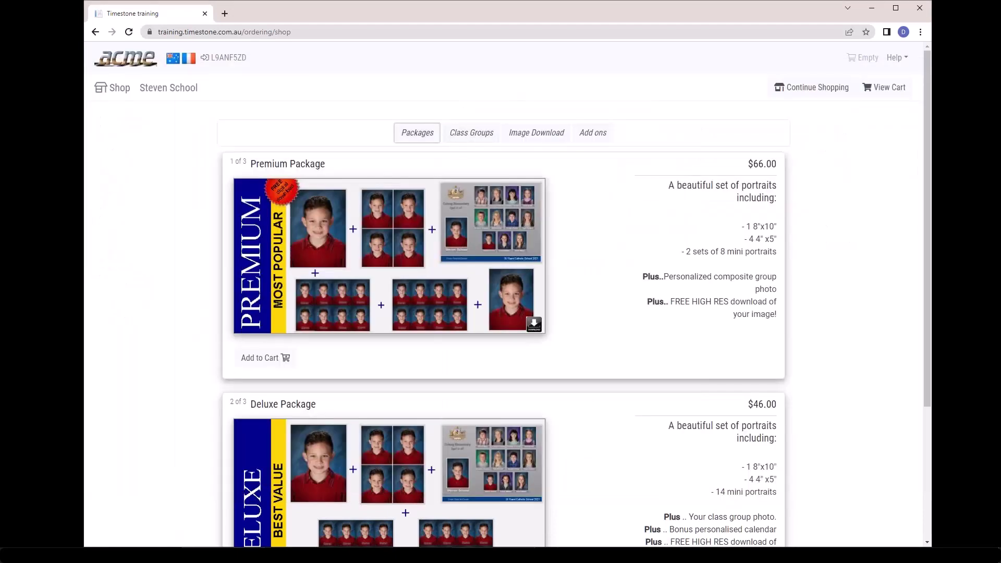
left_click(809, 87)
left_click(415, 162)
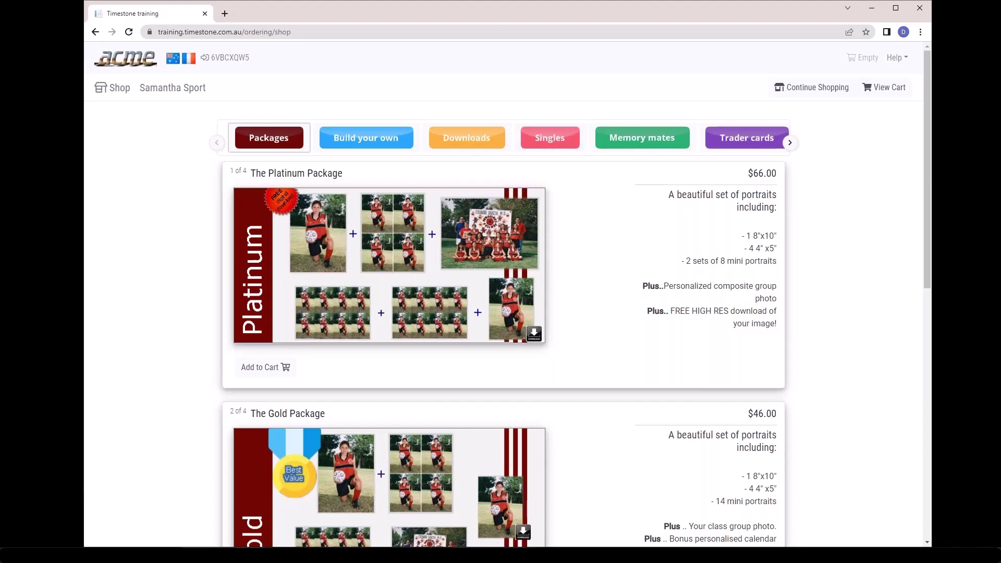
Return to Timestone Administrator and open the Single prints heading markup in the category set below Miscellaneous, widening its window.
key("alt+Tab")
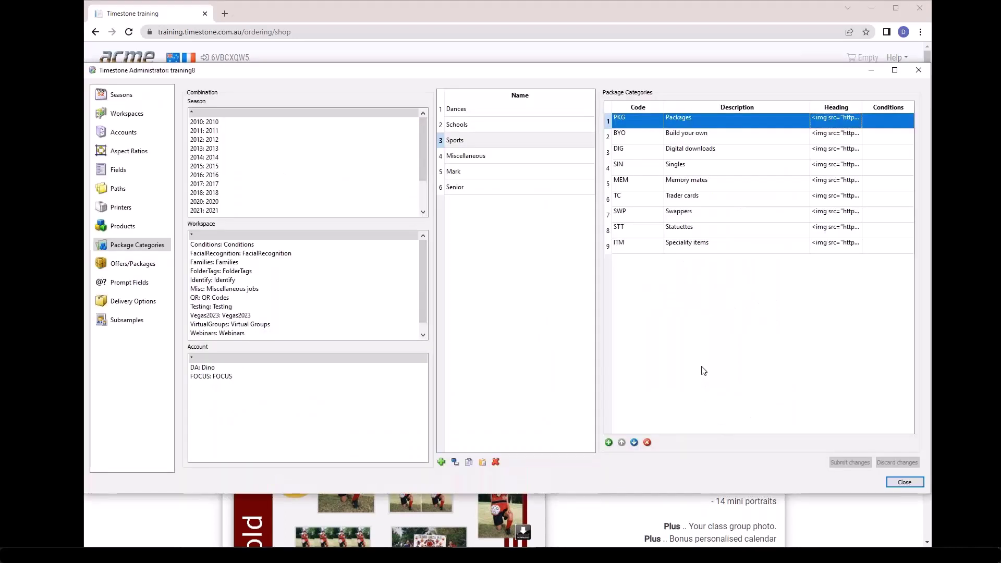
left_click(478, 176)
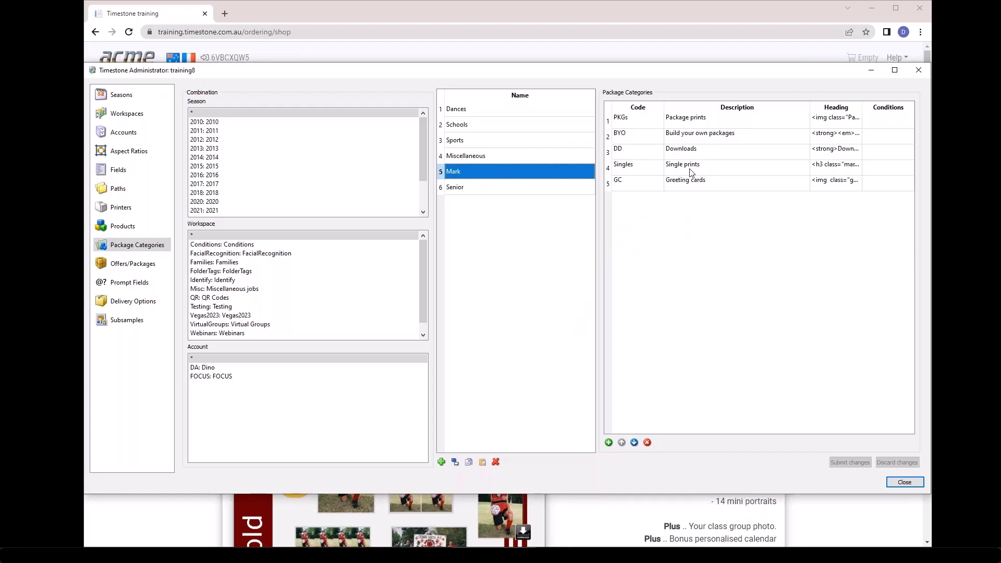
double_click(834, 175)
left_click_drag(834, 175, 450, 236)
left_click_drag(591, 348, 714, 348)
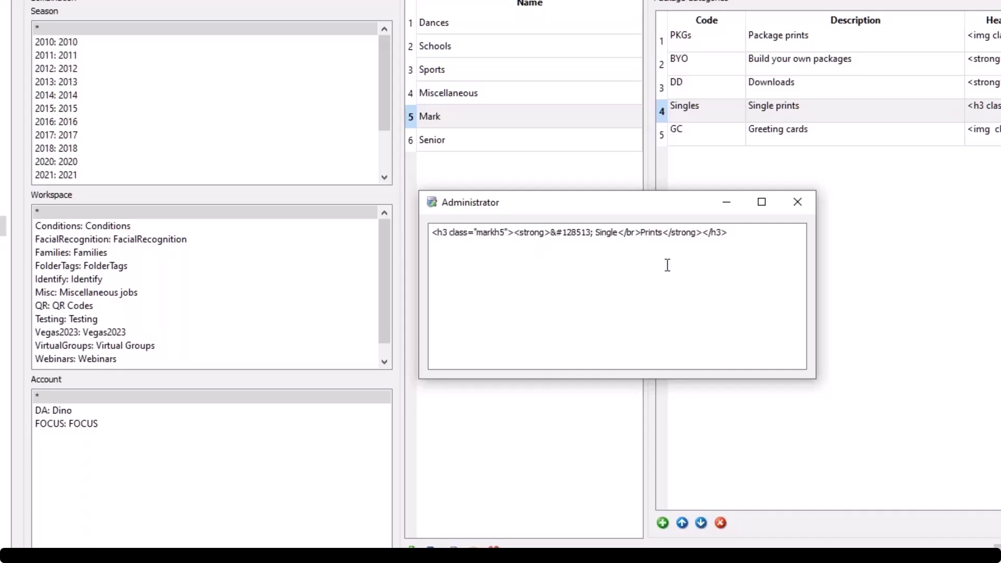
Examine the &#128513; emoji code and the closing strong tag in the Single prints heading, and close the markup.
left_click(578, 234)
left_click_drag(567, 233, 577, 233)
left_click(609, 278)
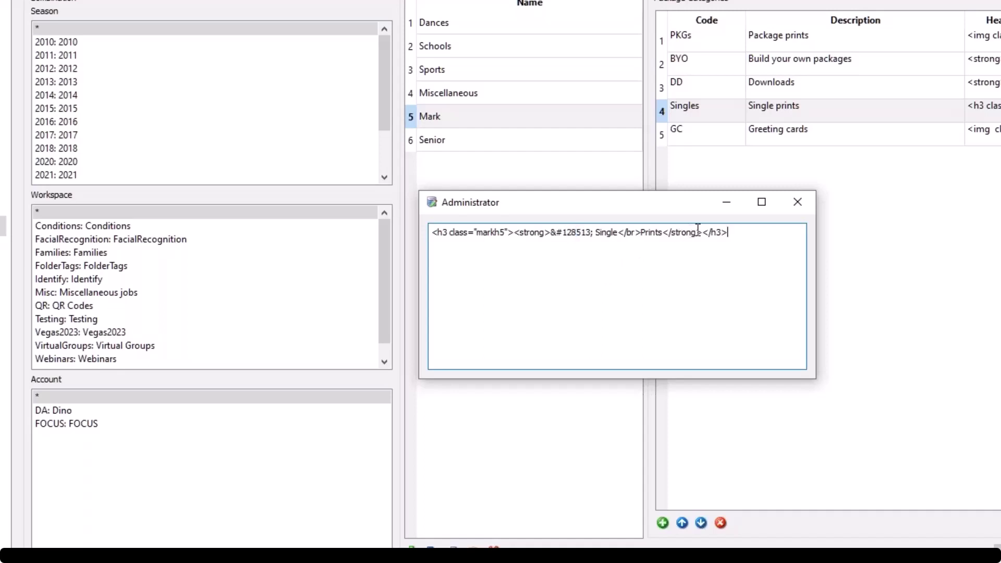
left_click_drag(694, 232, 681, 233)
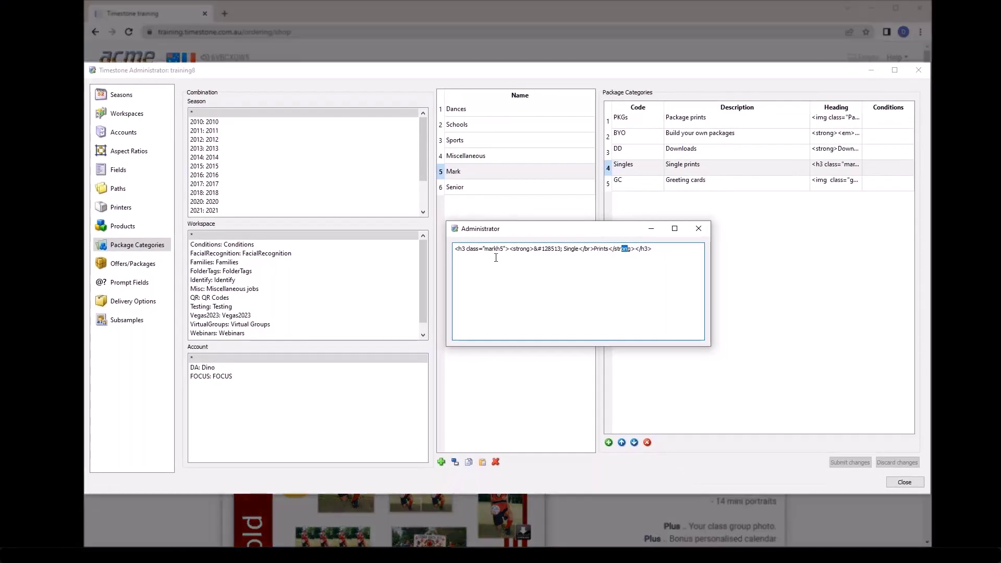
left_click(699, 230)
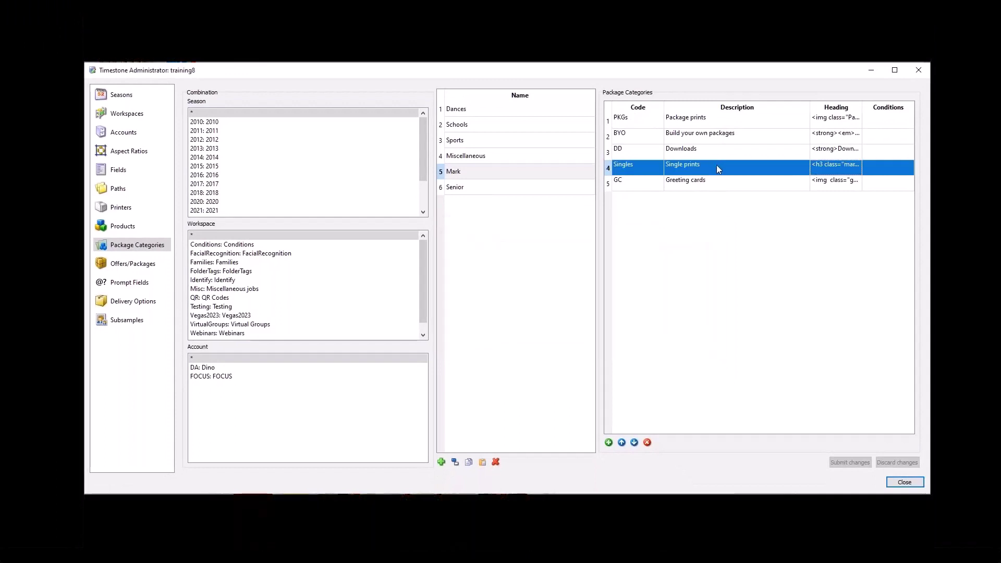
Inspect the Package prints heading markup in the same category set, including its image class, address and height.
double_click(841, 125)
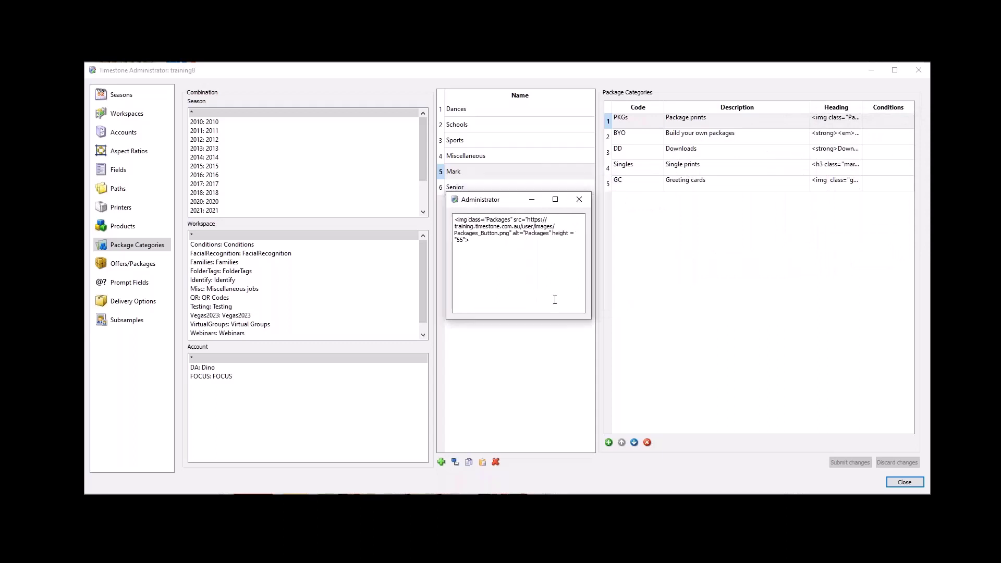
left_click_drag(593, 317, 780, 317)
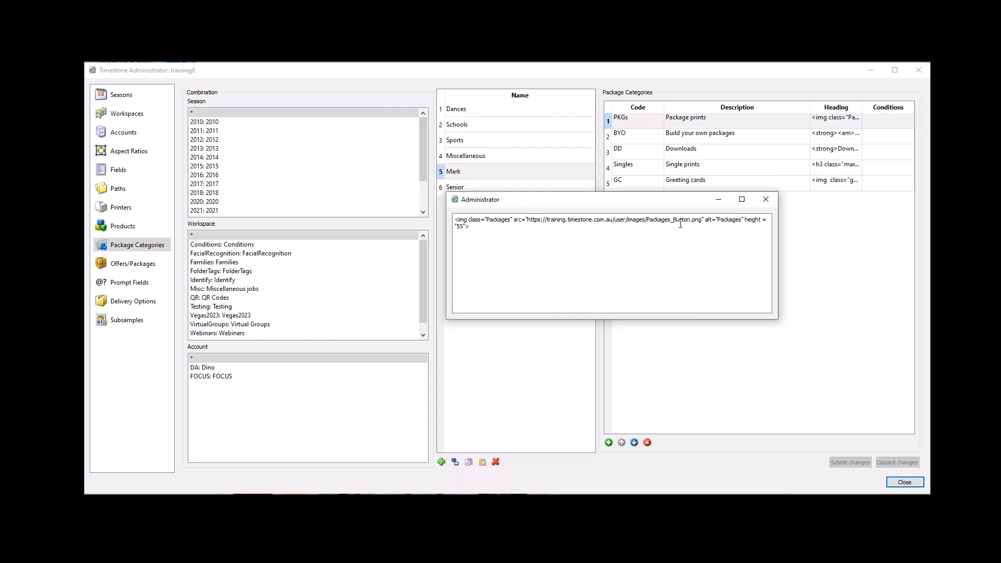
left_click(774, 203)
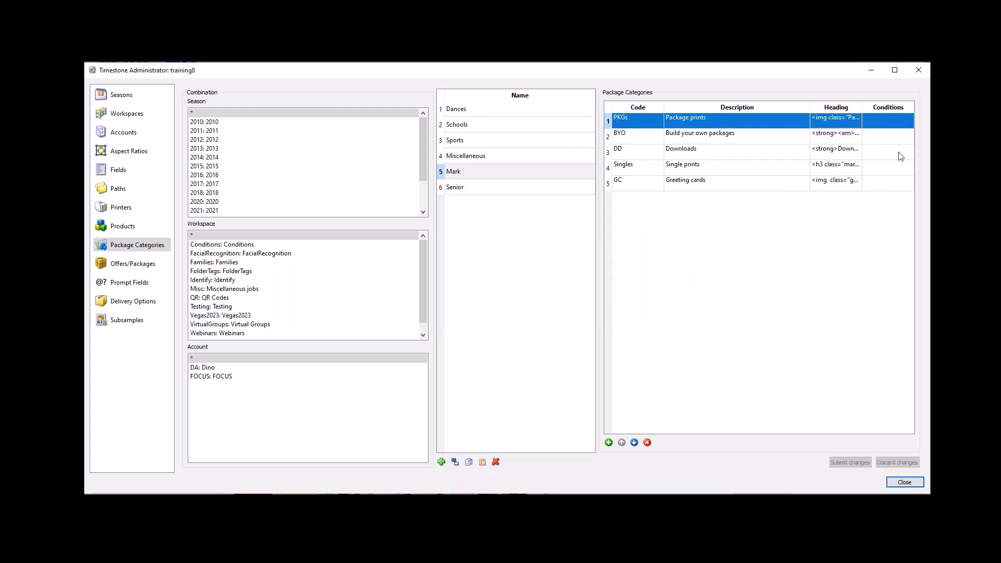
double_click(833, 120)
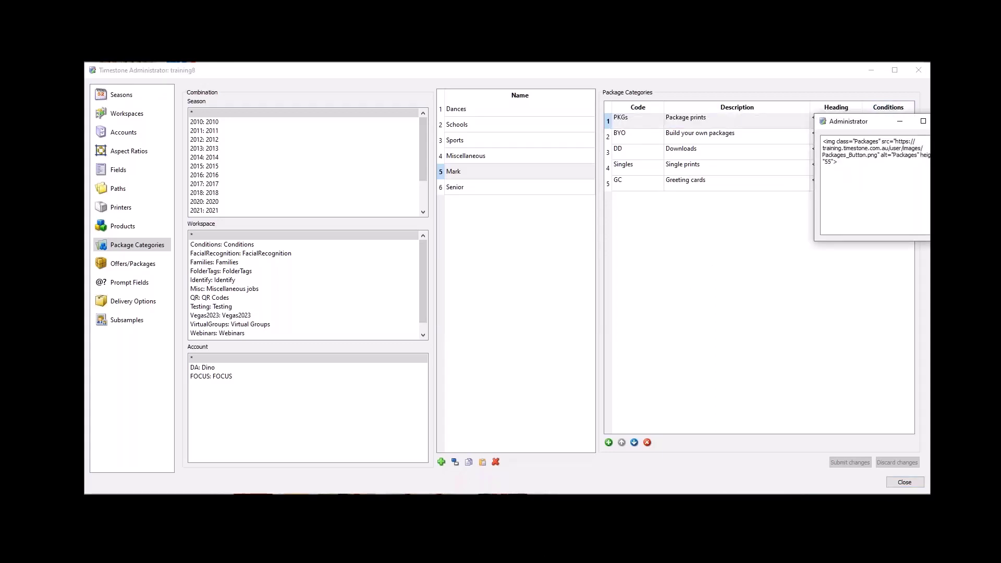
left_click(879, 111)
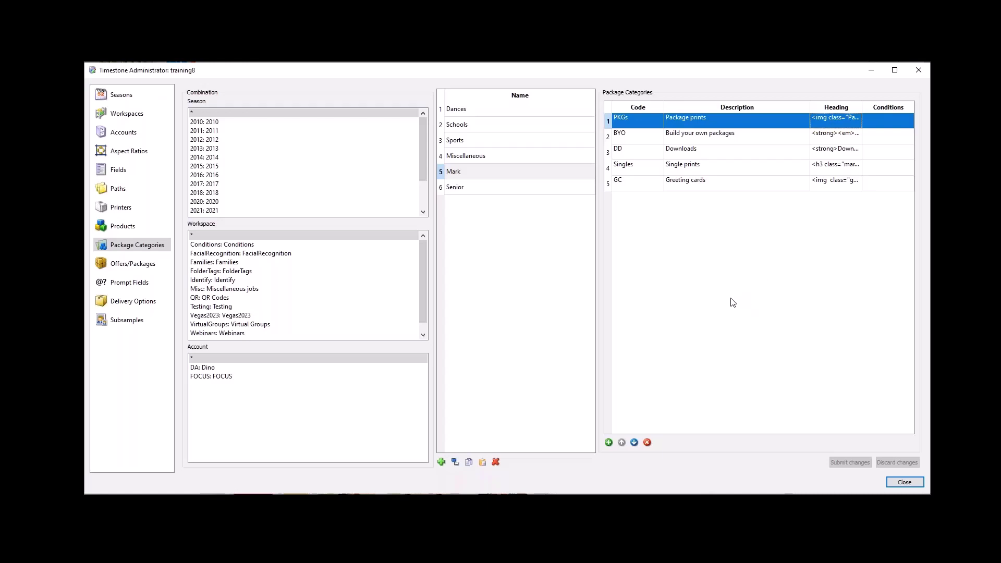
double_click(824, 125)
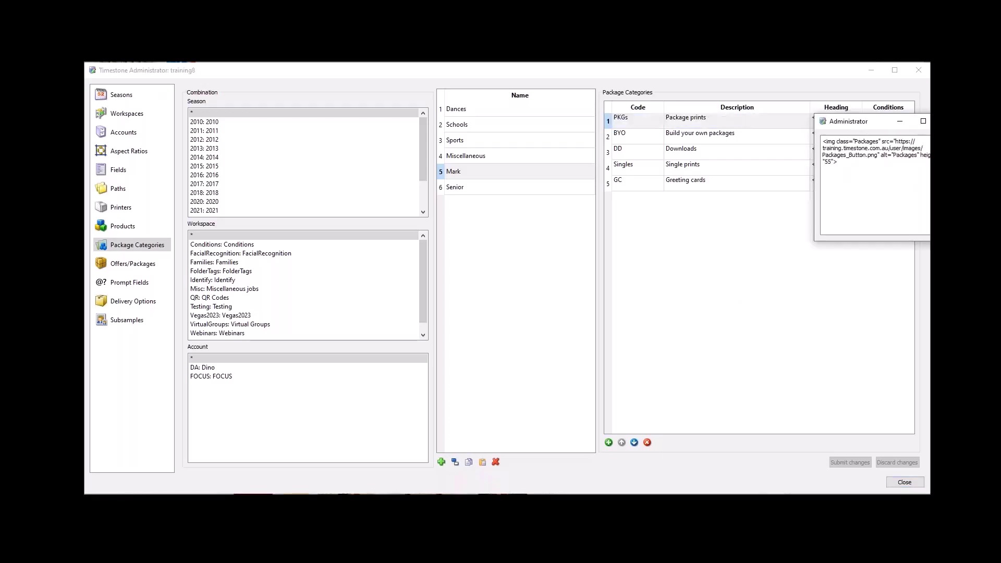
key("Escape")
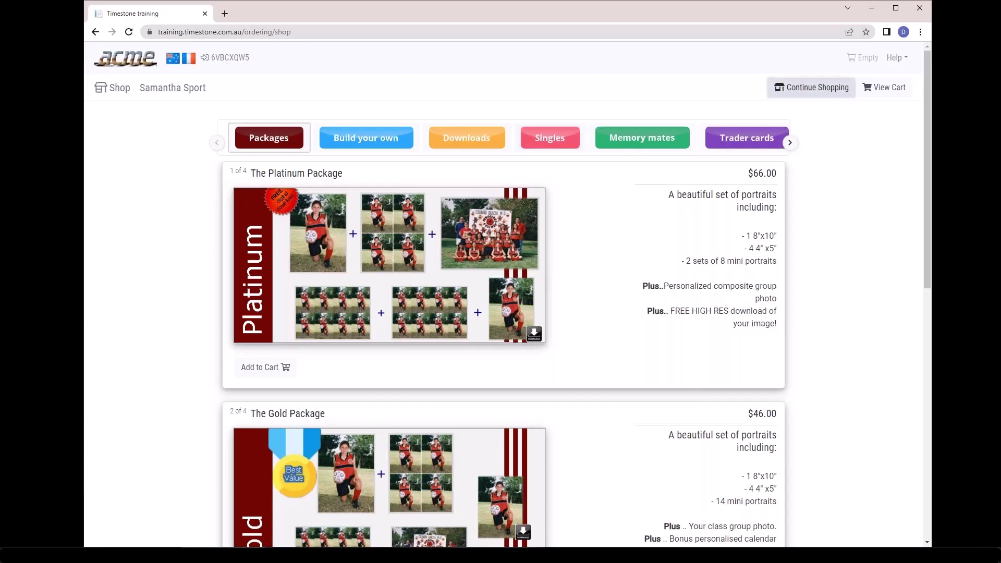
Switch to the browser and open the shop listed between the sport and senior shops.
left_click(813, 87)
left_click(476, 164)
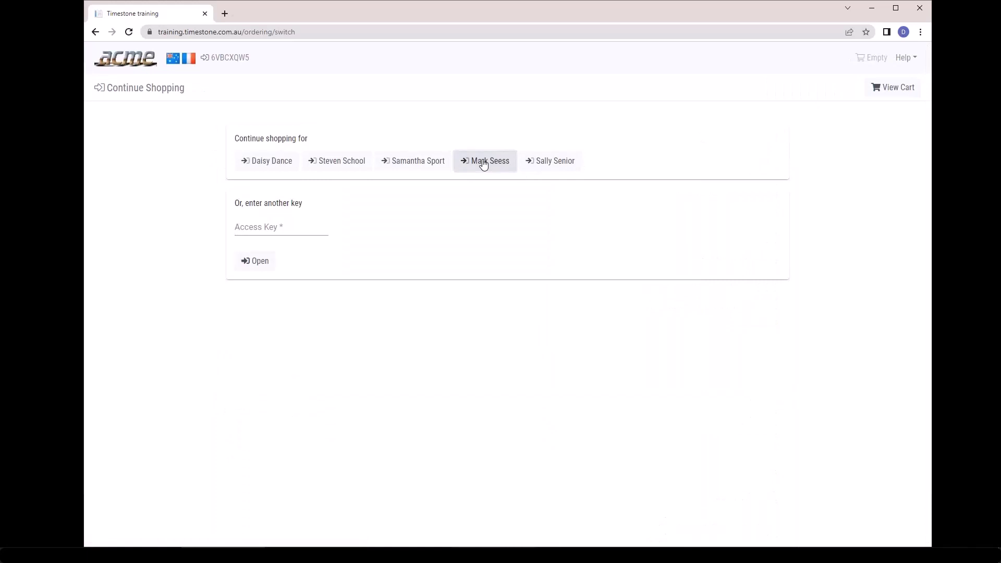